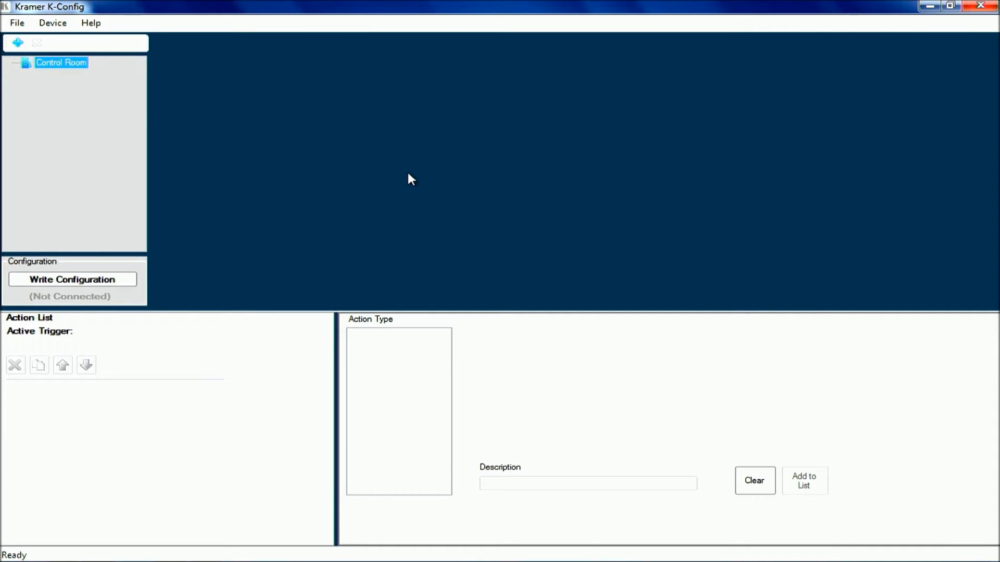
- Open the Driver Manager and select the Sharp PG-D3010X driver
{"action": "left_click", "coordinate": [21, 24]}
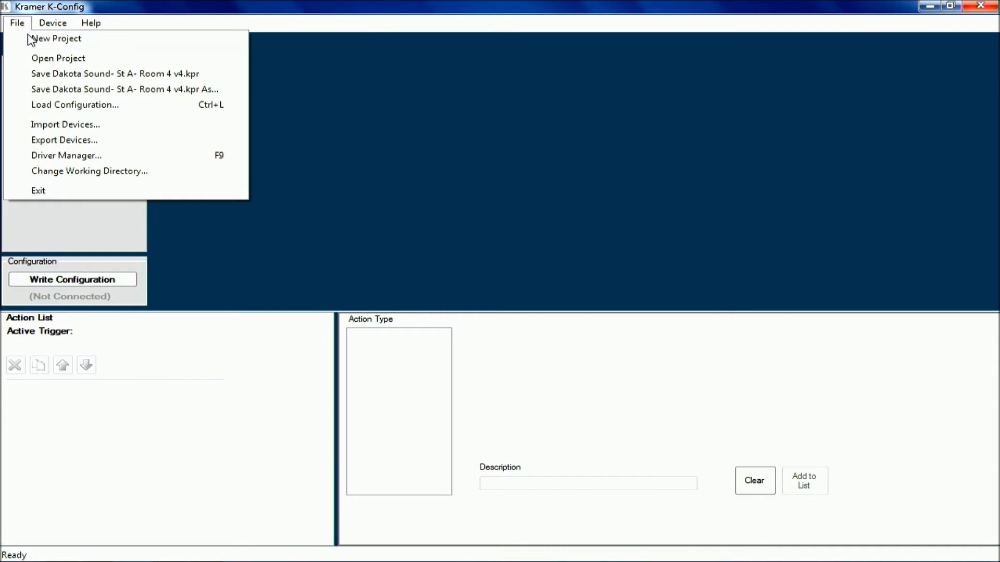
{"action": "left_click", "coordinate": [57, 156]}
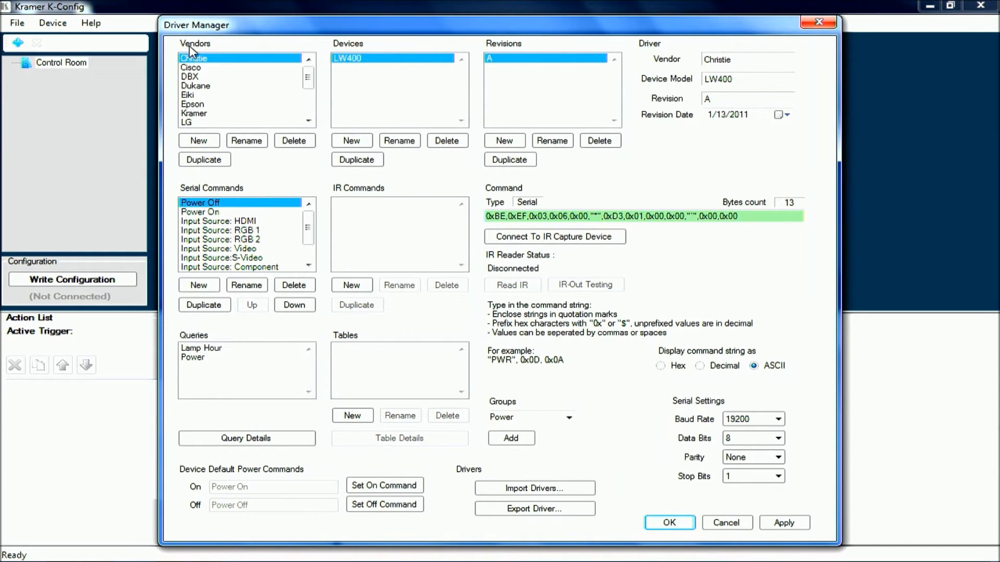
{"action": "left_click_drag", "start_coordinate": [308, 78], "coordinate": [308, 107]}
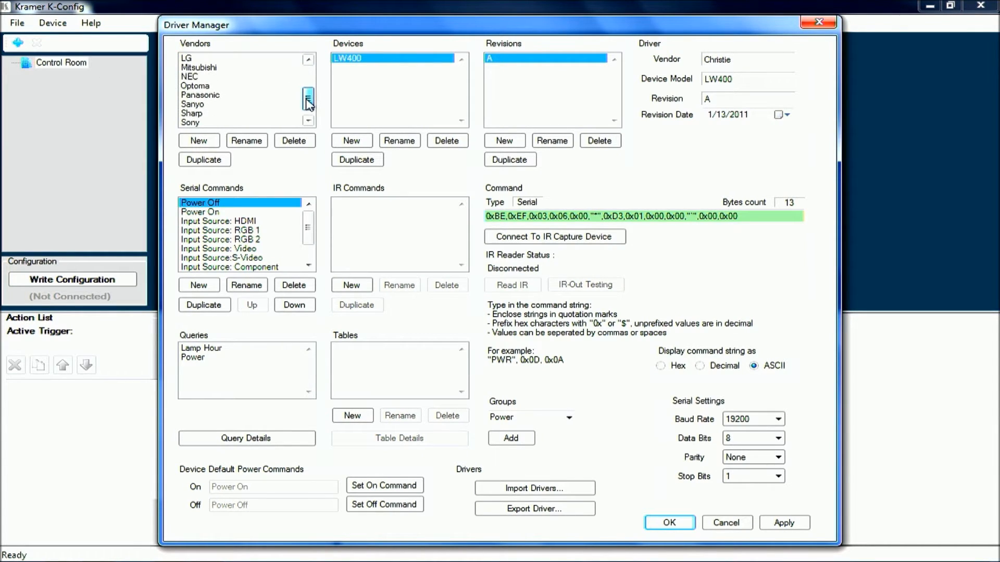
{"action": "left_click", "coordinate": [192, 115]}
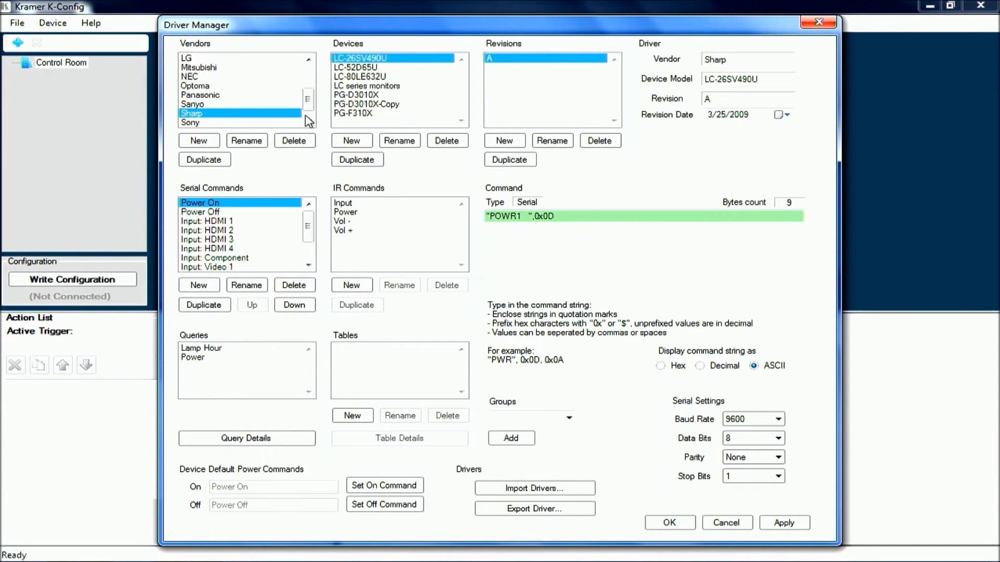
{"action": "left_click", "coordinate": [355, 96]}
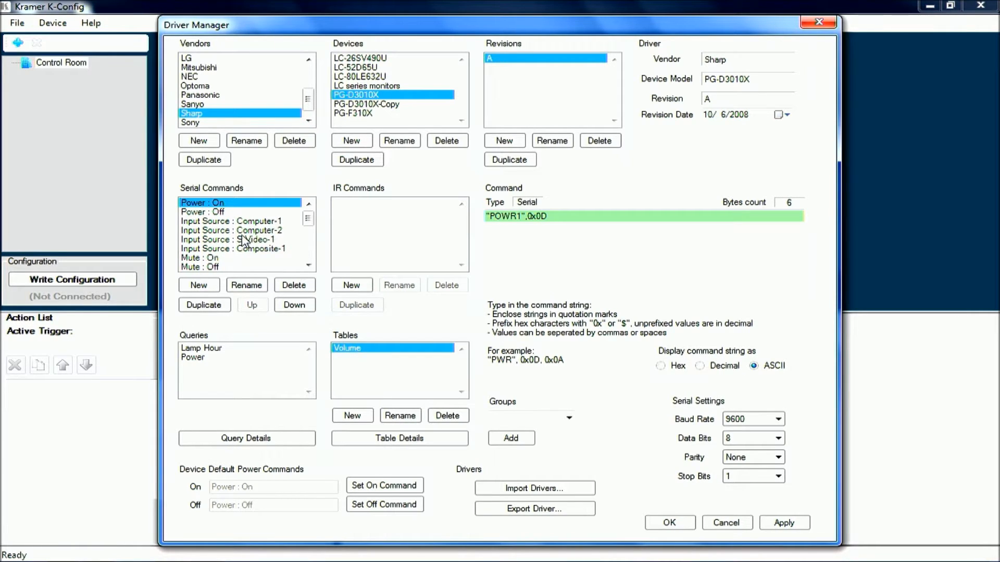
- Review the PG-D3010X serial commands for power on, power off and the Computer, S-Video and Composite input sources
{"action": "mouse_move", "coordinate": [308, 219]}
{"action": "left_mouse_down"}
{"action": "mouse_move", "coordinate": [311, 245]}
{"action": "mouse_move", "coordinate": [311, 211]}
{"action": "left_mouse_up"}
{"action": "left_click", "coordinate": [240, 204]}
{"action": "left_click", "coordinate": [230, 212]}
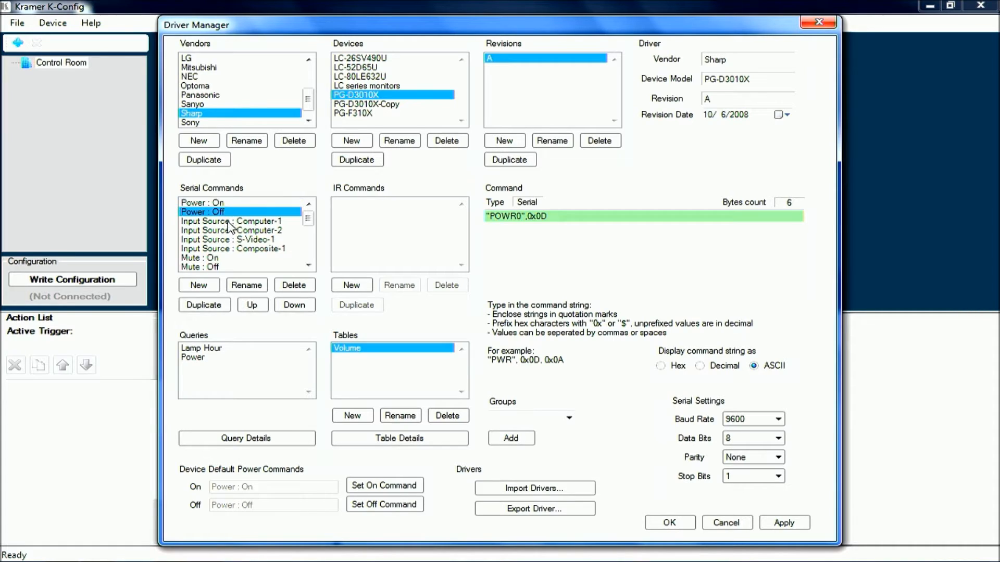
{"action": "left_click", "coordinate": [254, 222]}
{"action": "left_click", "coordinate": [256, 231]}
{"action": "left_click", "coordinate": [256, 239]}
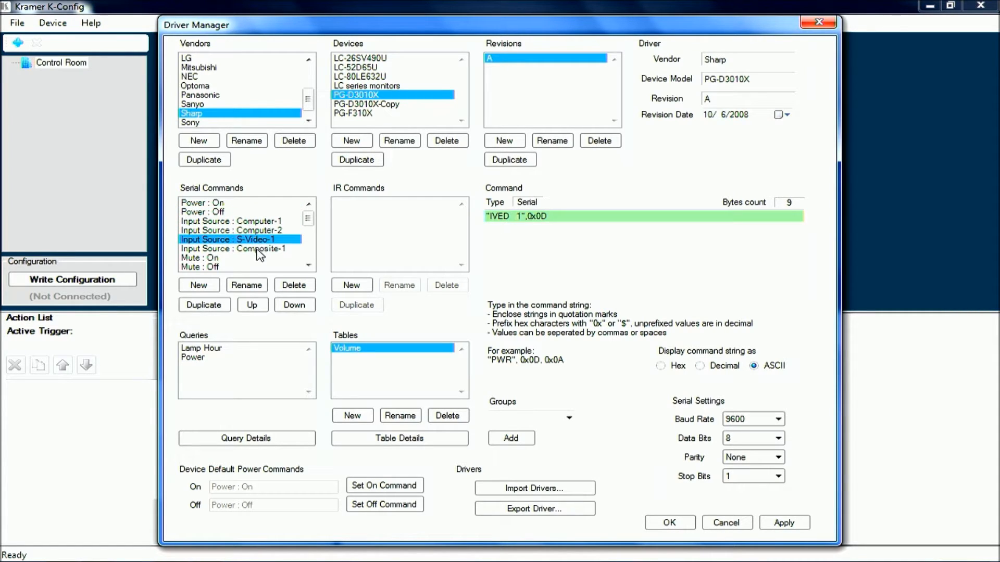
{"action": "left_click", "coordinate": [256, 248]}
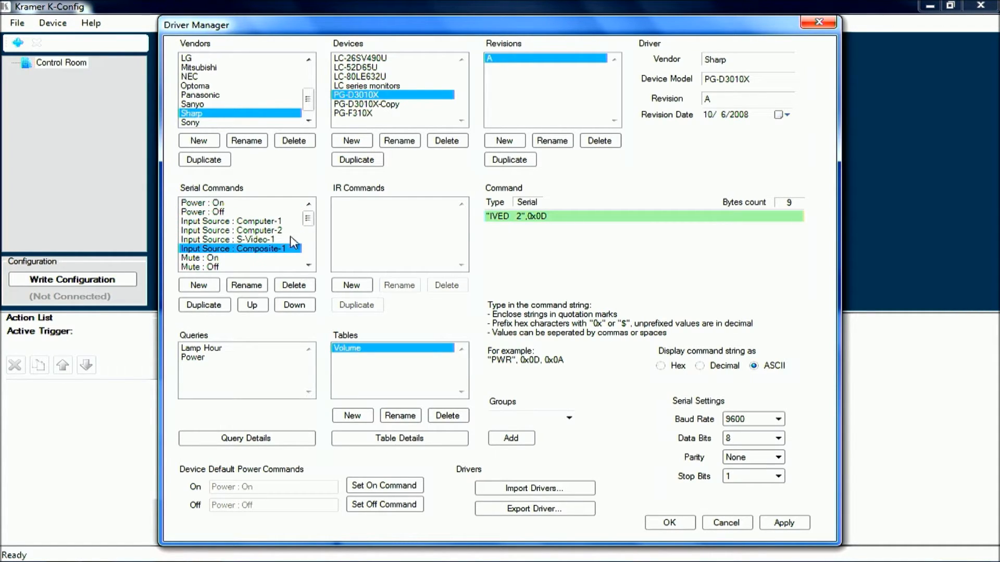
{"action": "mouse_move", "coordinate": [308, 218]}
{"action": "left_mouse_down"}
{"action": "mouse_move", "coordinate": [311, 261]}
{"action": "mouse_move", "coordinate": [310, 214]}
{"action": "left_mouse_up"}
- Examine the command data, levels and selected rows in the driver's Volume table details
{"action": "left_click", "coordinate": [406, 440]}
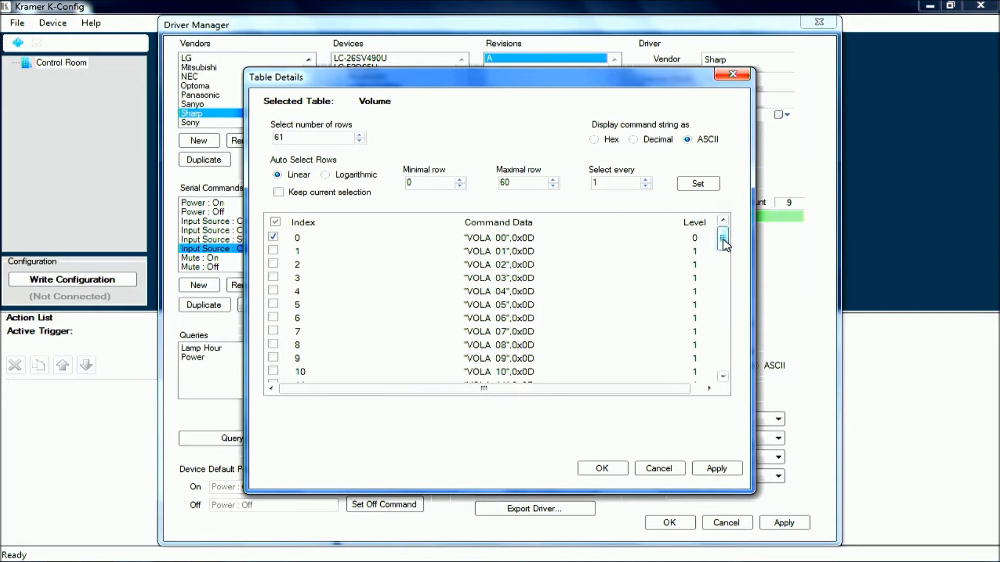
{"action": "mouse_move", "coordinate": [725, 245]}
{"action": "left_mouse_down"}
{"action": "mouse_move", "coordinate": [721, 386]}
{"action": "mouse_move", "coordinate": [719, 241]}
{"action": "left_mouse_up"}
{"action": "left_click_drag", "start_coordinate": [727, 245], "coordinate": [721, 219]}
{"action": "left_click_drag", "start_coordinate": [724, 242], "coordinate": [724, 358]}
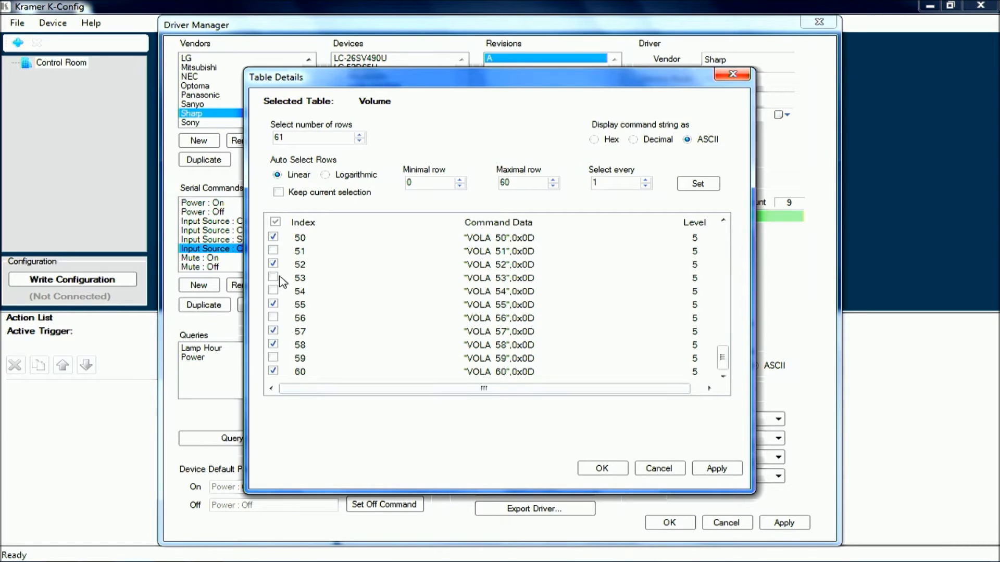
{"action": "left_click_drag", "start_coordinate": [725, 365], "coordinate": [724, 245]}
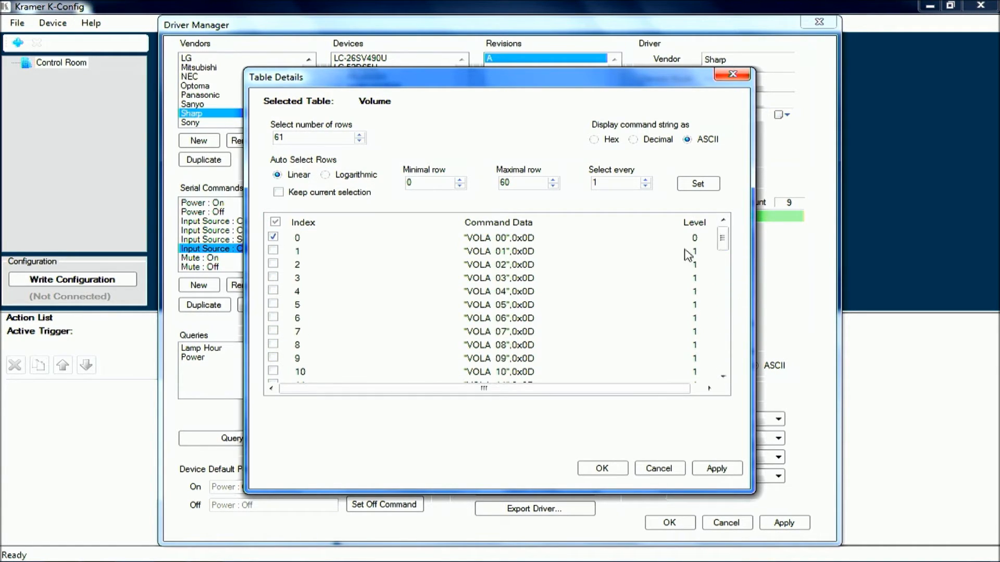
{"action": "left_click", "coordinate": [616, 475]}
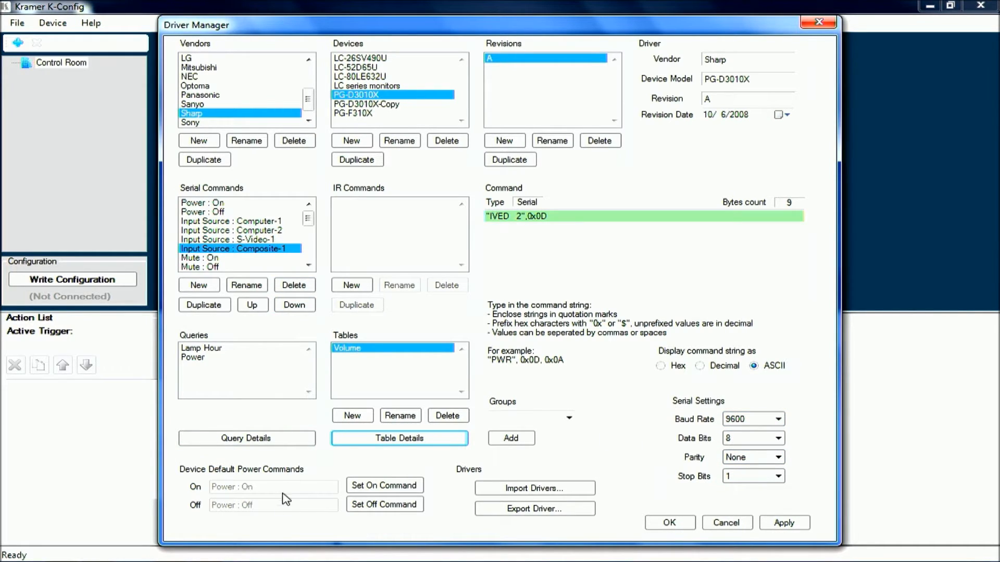
- Set Power : On and Power : Off as the projector's default power commands, then apply the changes and close the Driver Manager
{"action": "left_click", "coordinate": [227, 203]}
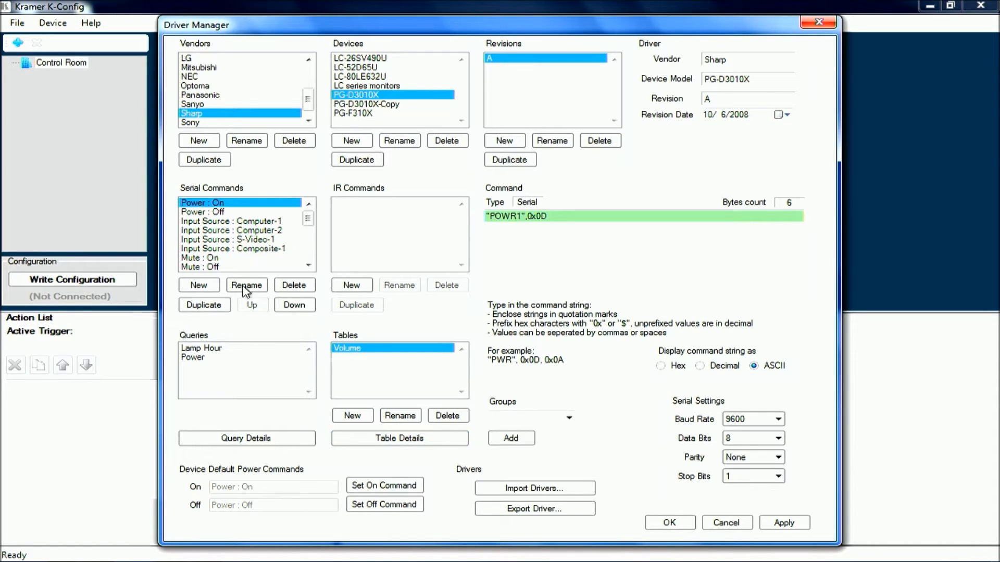
{"action": "left_click", "coordinate": [363, 489]}
{"action": "left_click", "coordinate": [230, 212]}
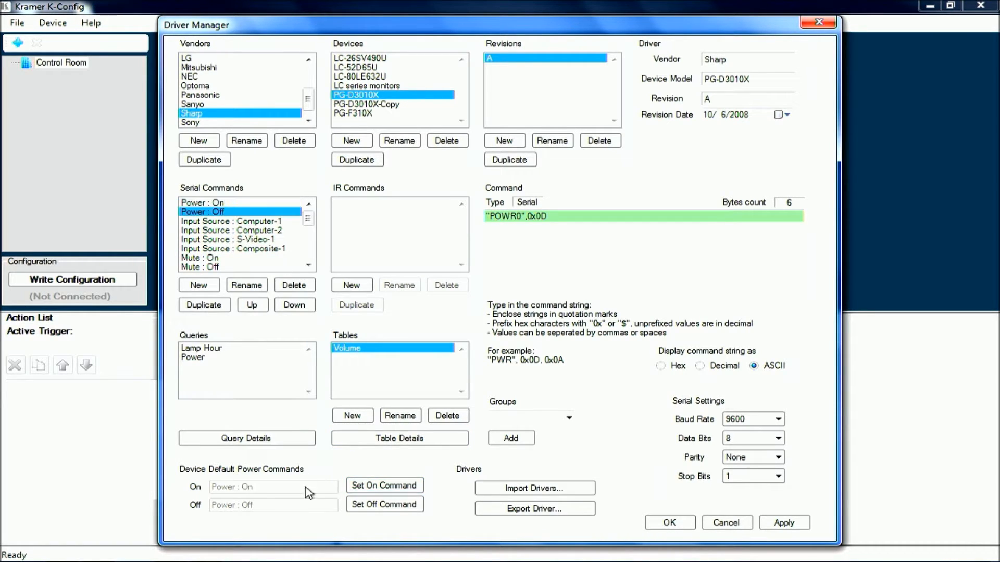
{"action": "left_click", "coordinate": [370, 507]}
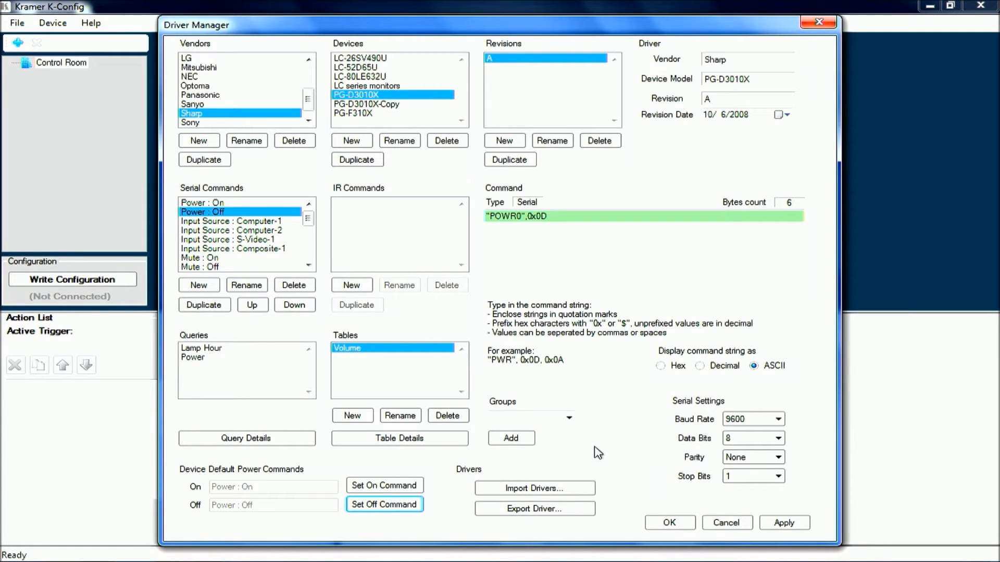
{"action": "left_click", "coordinate": [766, 525]}
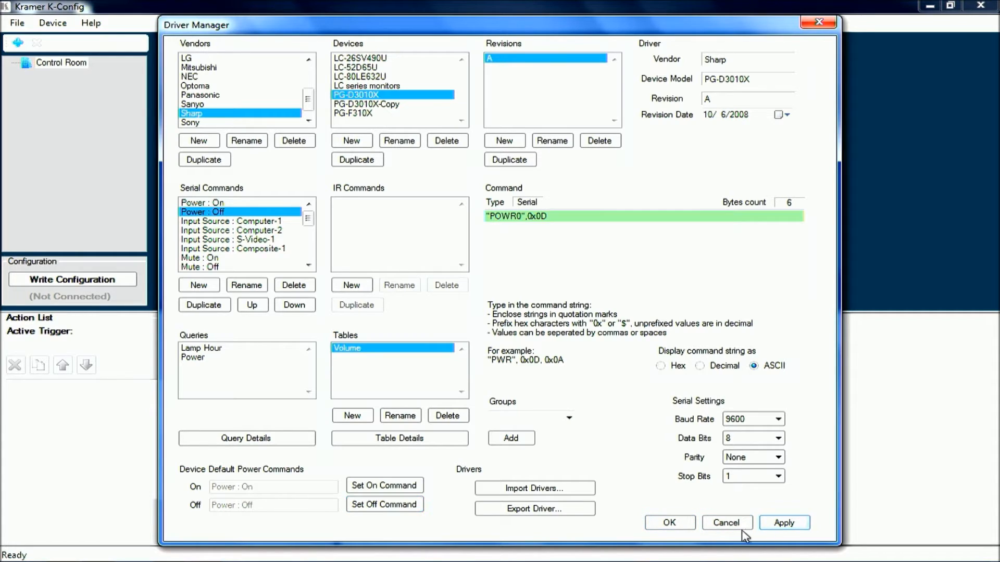
{"action": "key", "text": "Return"}
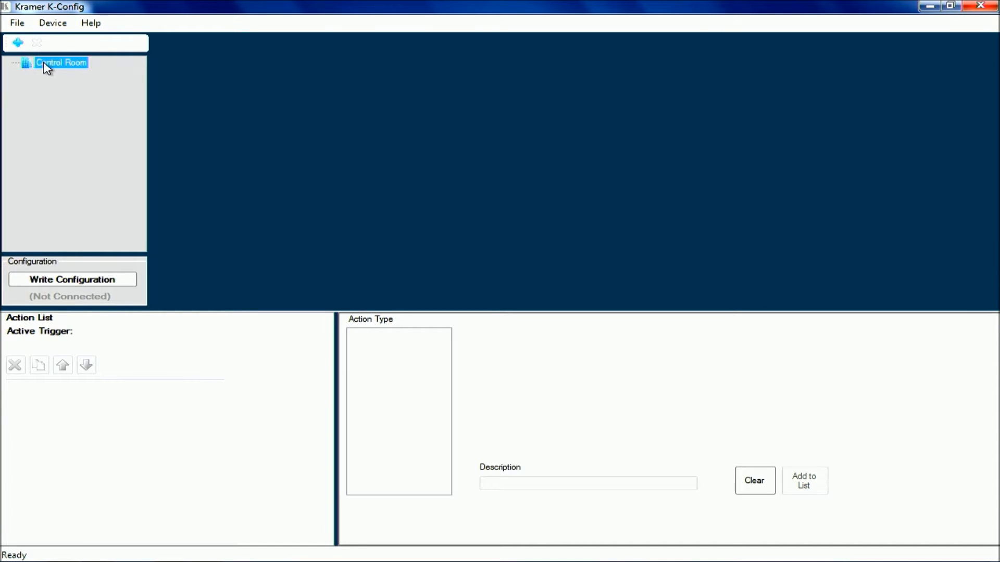
- Add an RC-63DL master device to the Control Room project
{"action": "left_click", "coordinate": [19, 43]}
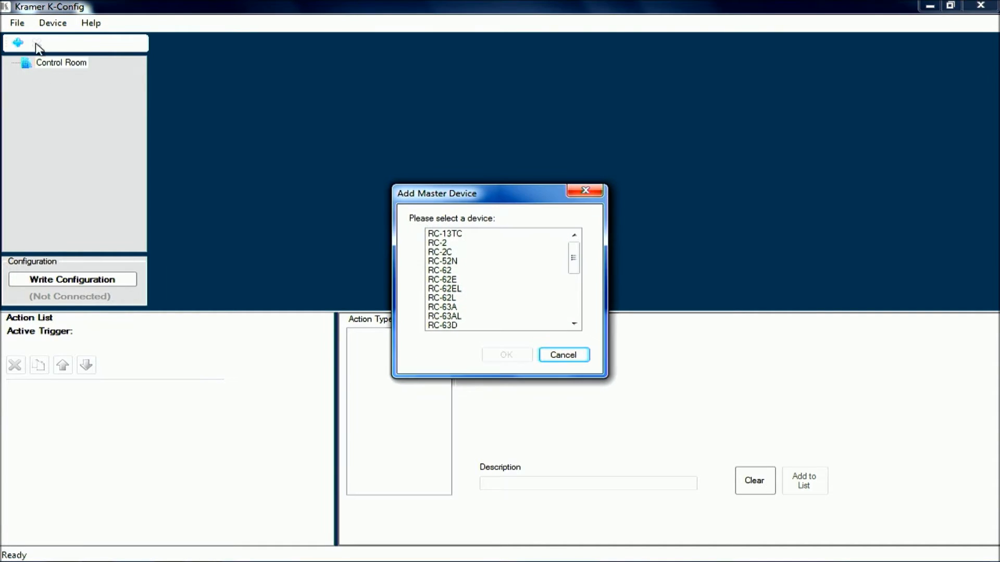
{"action": "left_click_drag", "start_coordinate": [571, 259], "coordinate": [548, 276]}
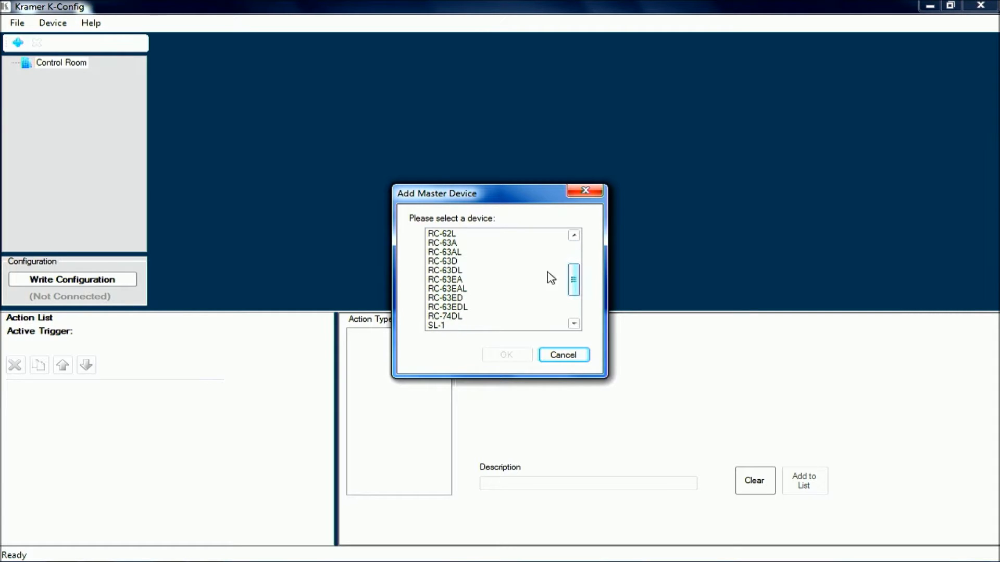
{"action": "left_click", "coordinate": [455, 272]}
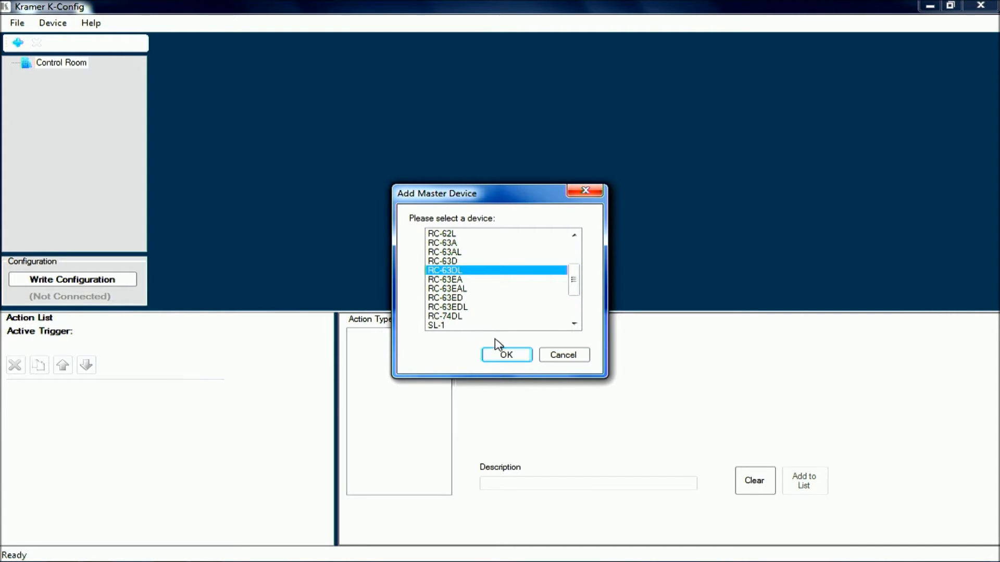
{"action": "left_click", "coordinate": [503, 355]}
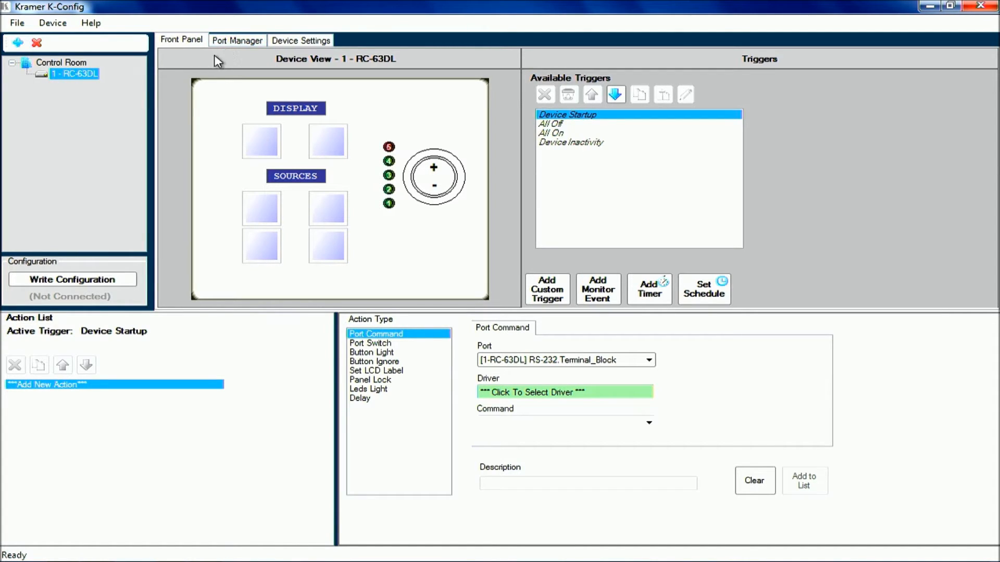
- Assign the Sharp PG-D3010X driver to the RC-63DL's RS-232 Terminal_Block port
{"action": "left_click", "coordinate": [244, 44]}
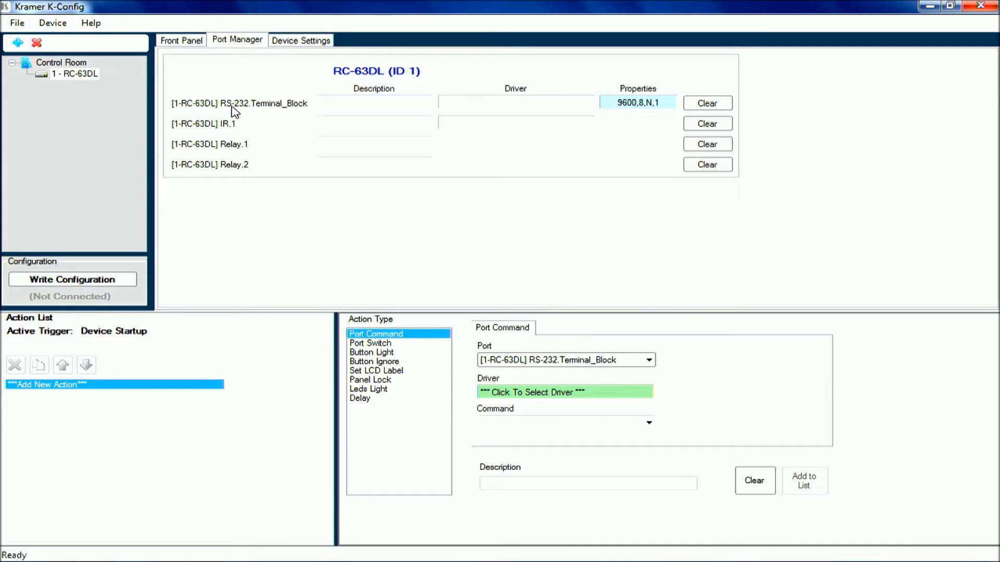
{"action": "left_click", "coordinate": [534, 105]}
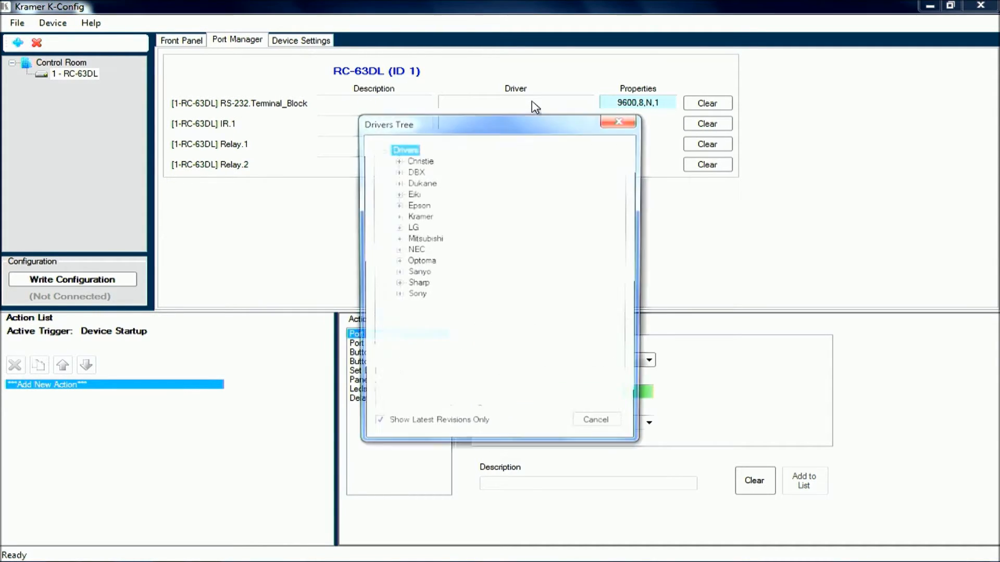
{"action": "left_click", "coordinate": [397, 284]}
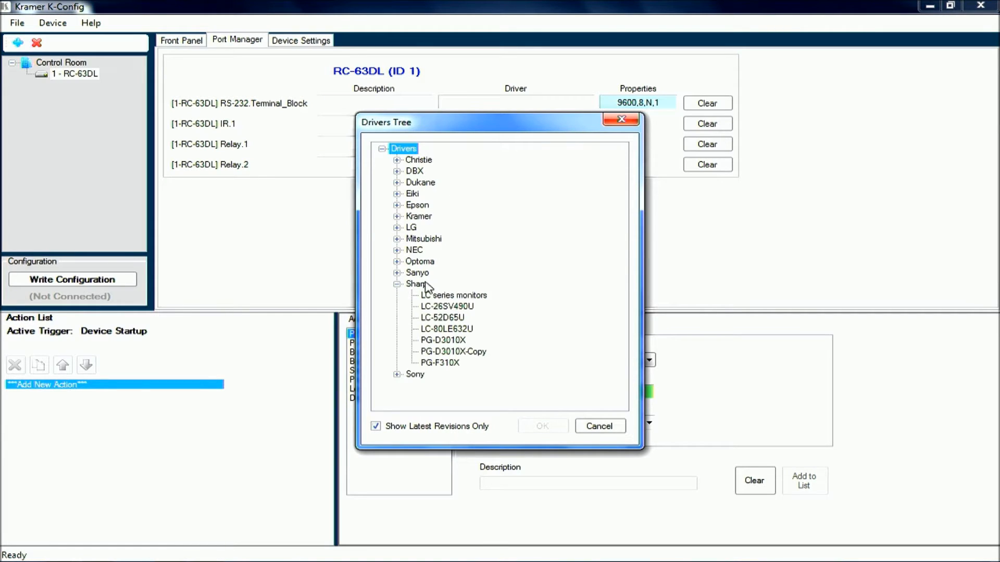
{"action": "left_click", "coordinate": [444, 340]}
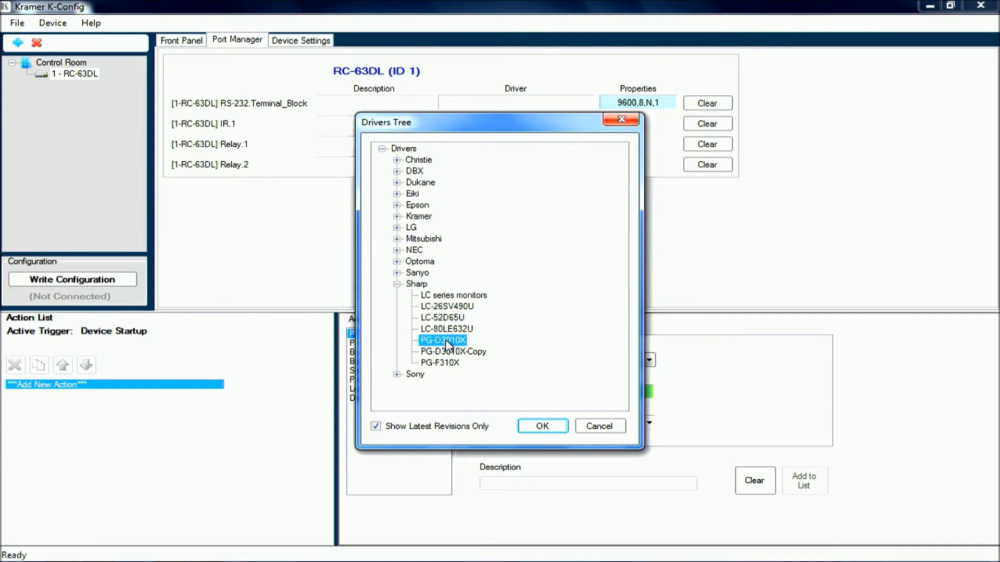
{"action": "left_click", "coordinate": [542, 426]}
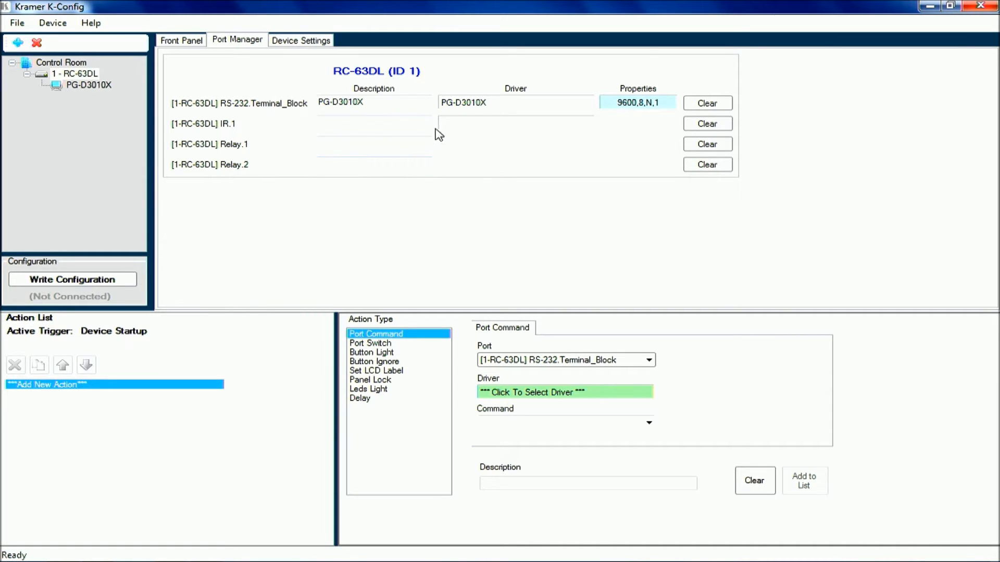
- On the RC-63DL front panel, label the two Display buttons On and Off
{"action": "left_click", "coordinate": [285, 46]}
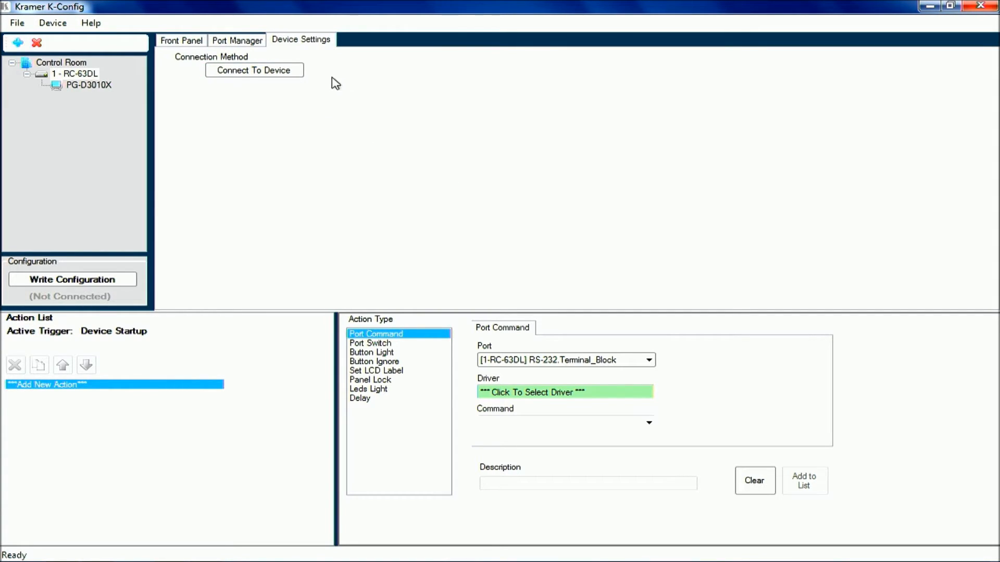
{"action": "left_click", "coordinate": [177, 41]}
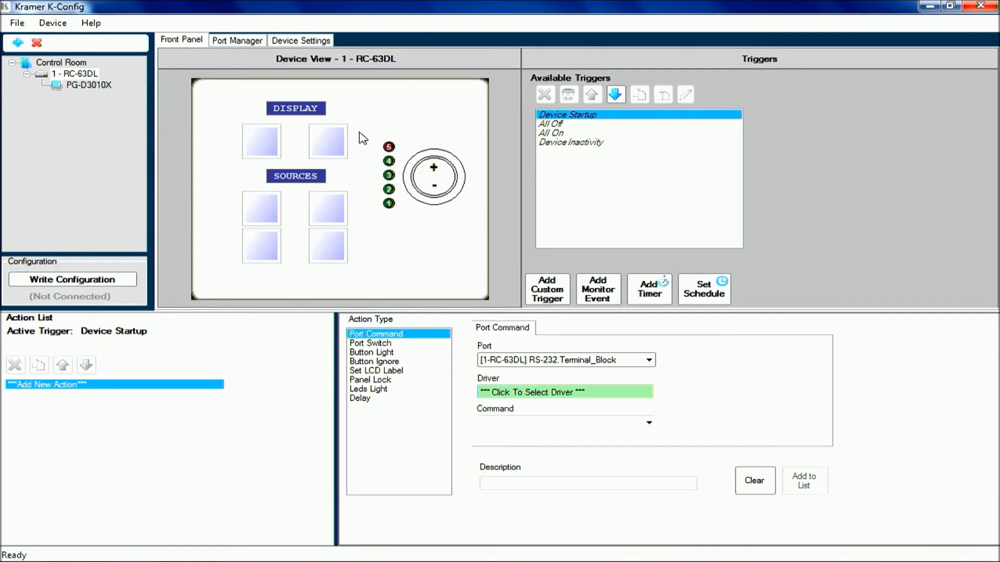
{"action": "right_click", "coordinate": [260, 147]}
{"action": "left_click", "coordinate": [284, 165]}
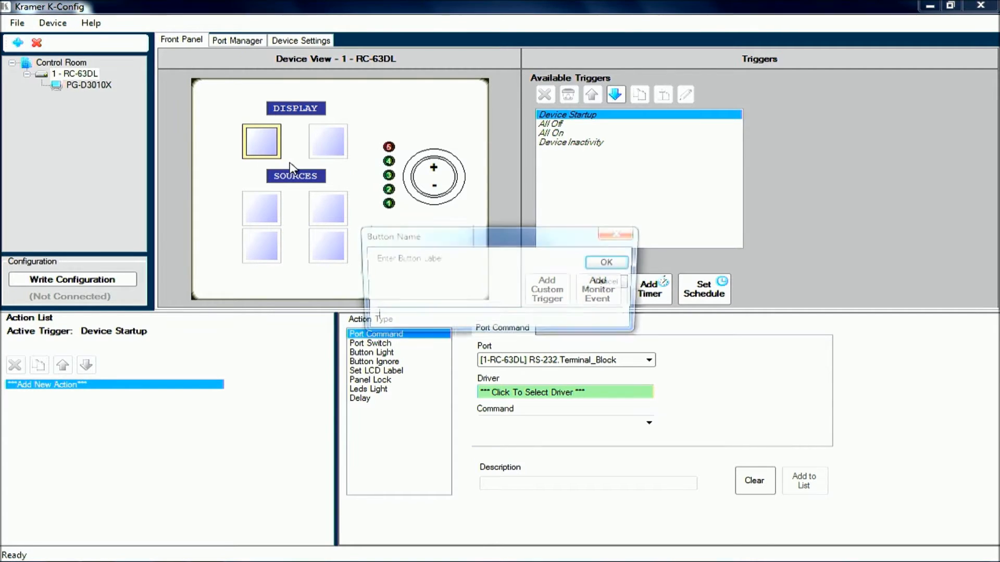
{"action": "type", "text": "On"}
{"action": "key", "text": "Return"}
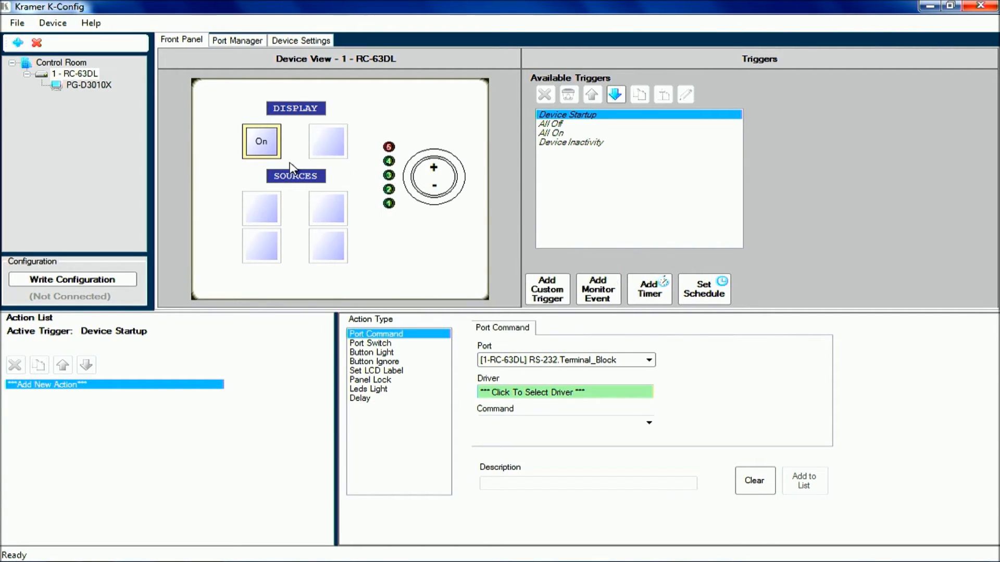
{"action": "right_click", "coordinate": [324, 145]}
{"action": "left_click", "coordinate": [349, 166]}
{"action": "type", "text": "Off"}
{"action": "key", "text": "Return"}
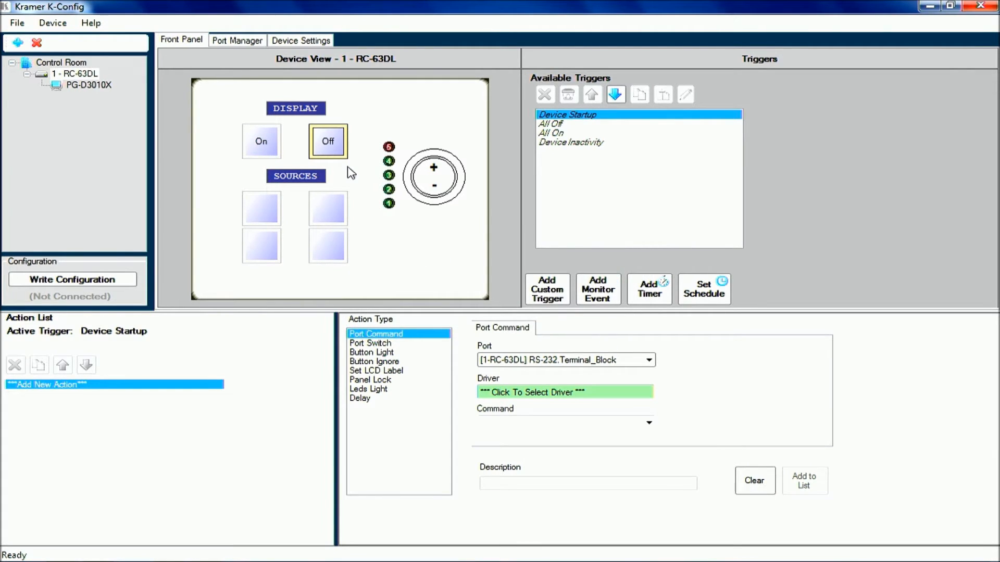
- Label the two upper Sources buttons PC 1 and DVD
{"action": "right_click", "coordinate": [273, 215]}
{"action": "left_click", "coordinate": [296, 237]}
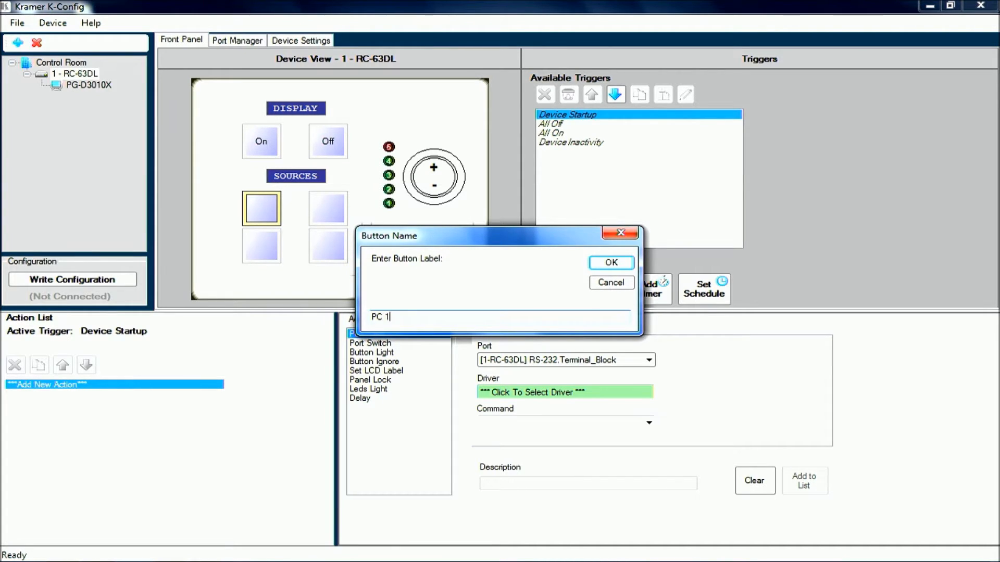
{"action": "key", "text": "Return"}
{"action": "right_click", "coordinate": [327, 215]}
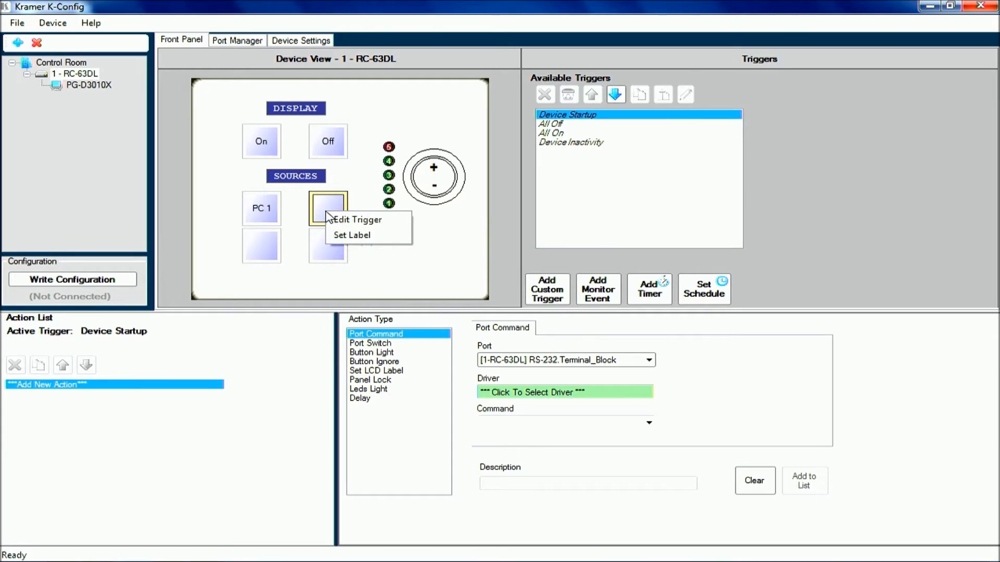
{"action": "left_click", "coordinate": [346, 237]}
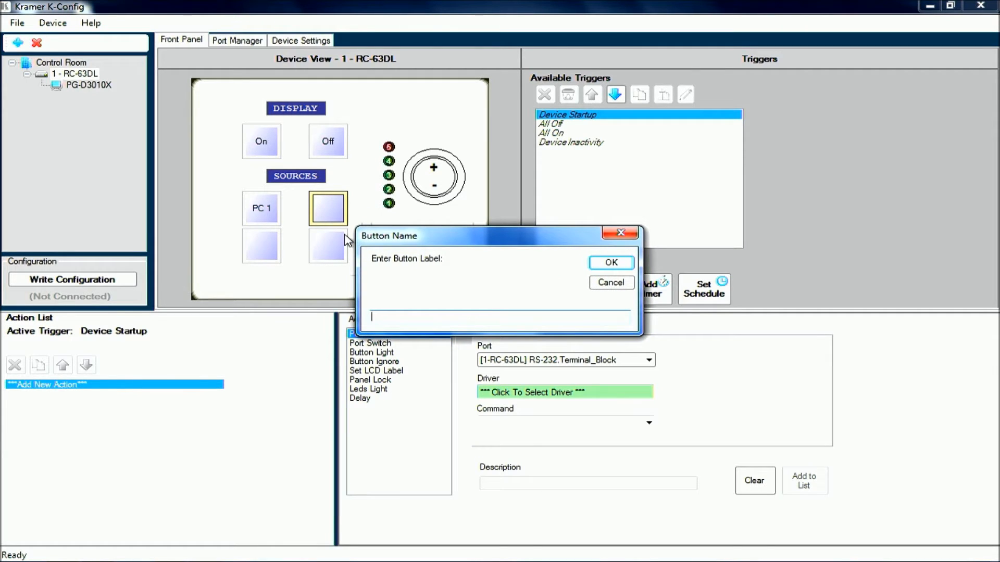
{"action": "type", "text": "DVD"}
{"action": "key", "text": "Return"}
- Label the two lower Sources buttons PC 2 and Mute
{"action": "left_click", "coordinate": [276, 255]}
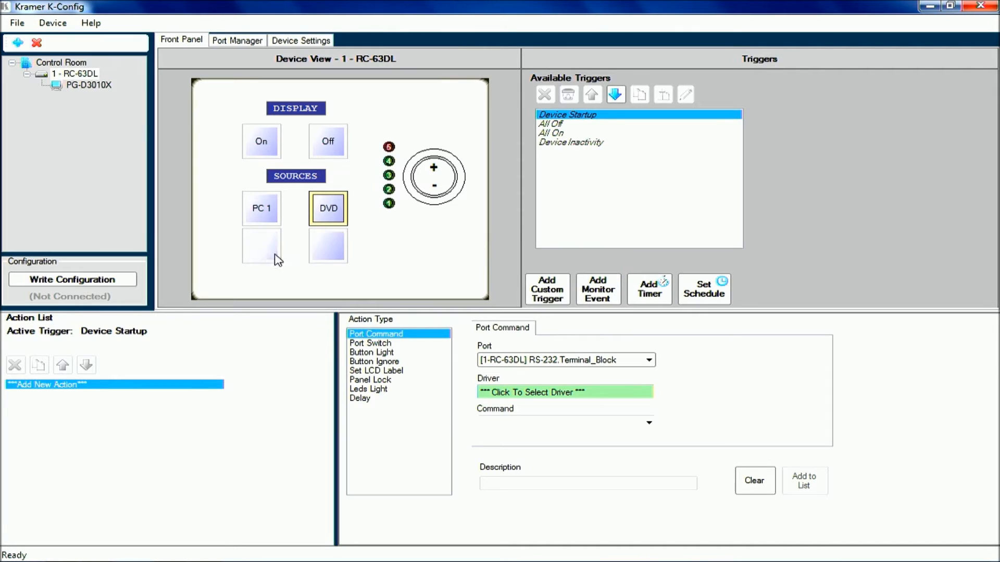
{"action": "right_click", "coordinate": [266, 254]}
{"action": "left_click", "coordinate": [287, 276]}
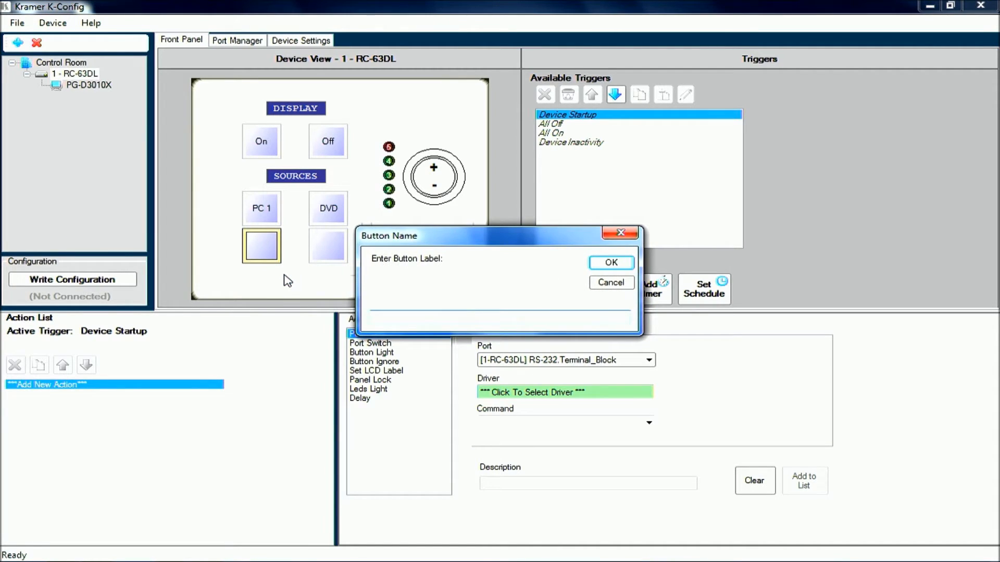
{"action": "type", "text": "PC 2"}
{"action": "key", "text": "Return"}
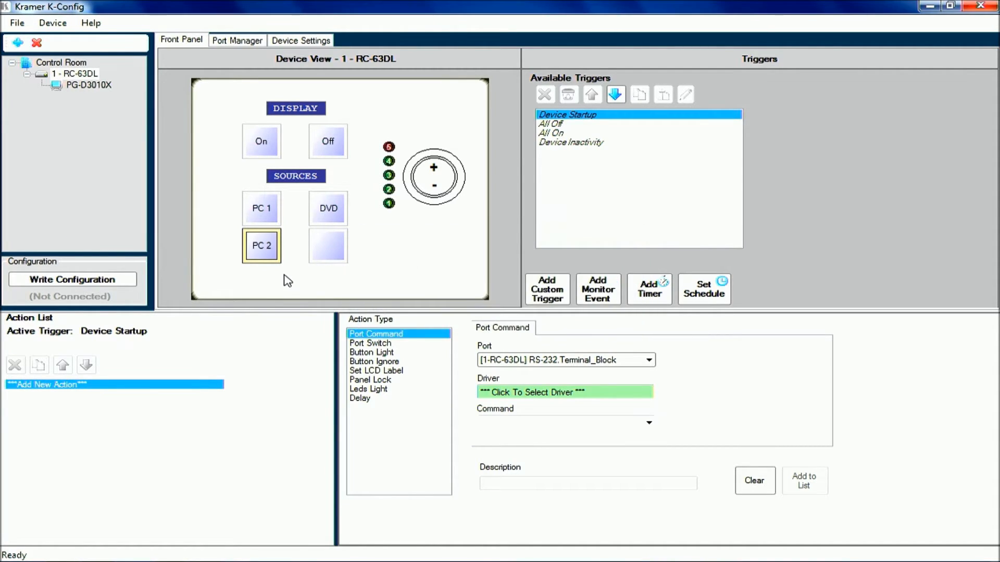
{"action": "right_click", "coordinate": [334, 259]}
{"action": "left_click", "coordinate": [348, 280]}
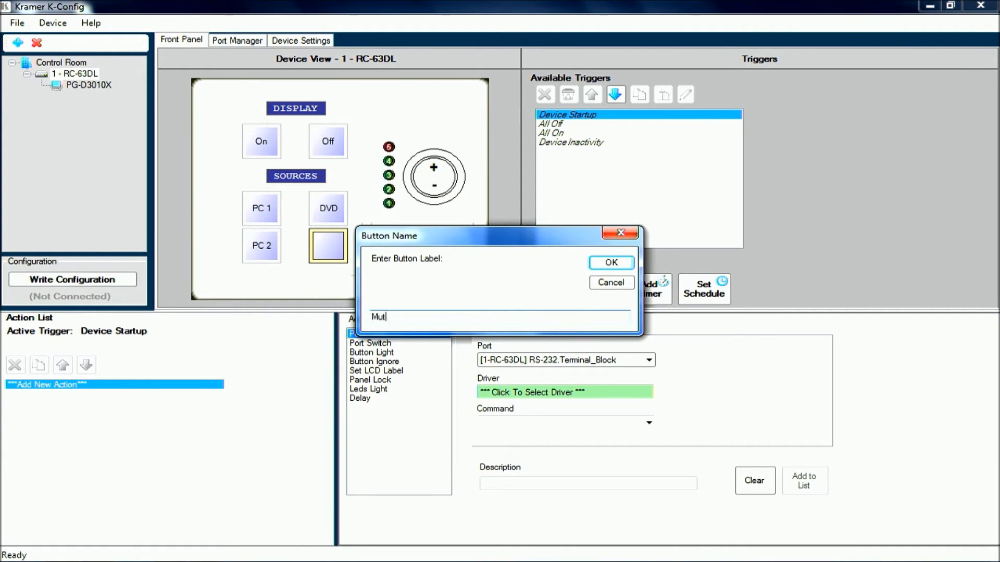
{"action": "key", "text": "Return"}
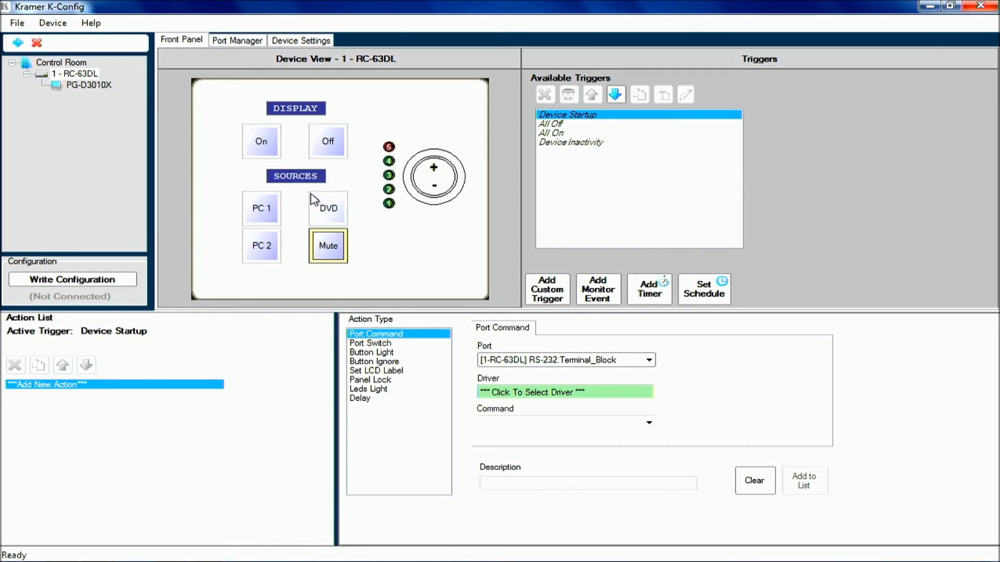
- Create a trigger for the Display On button with the Activate on Release (default) behavior
{"action": "double_click", "coordinate": [262, 144]}
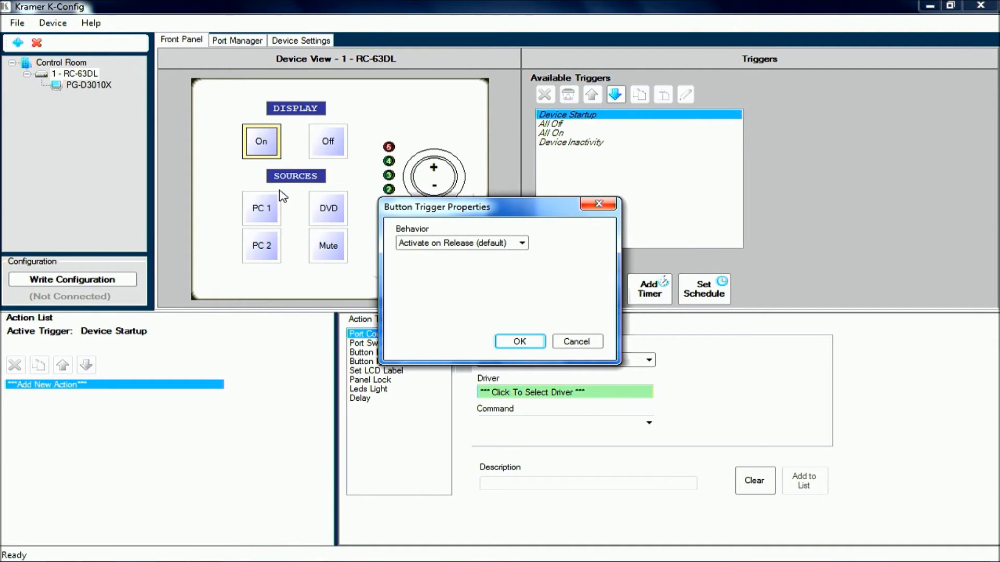
{"action": "left_click", "coordinate": [523, 245]}
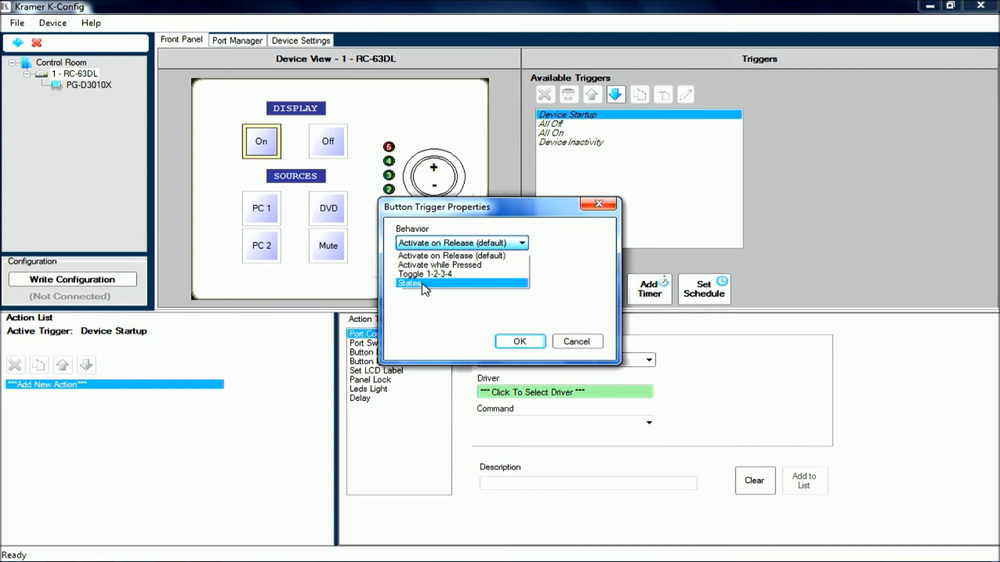
{"action": "left_click", "coordinate": [458, 256]}
{"action": "left_click", "coordinate": [519, 342]}
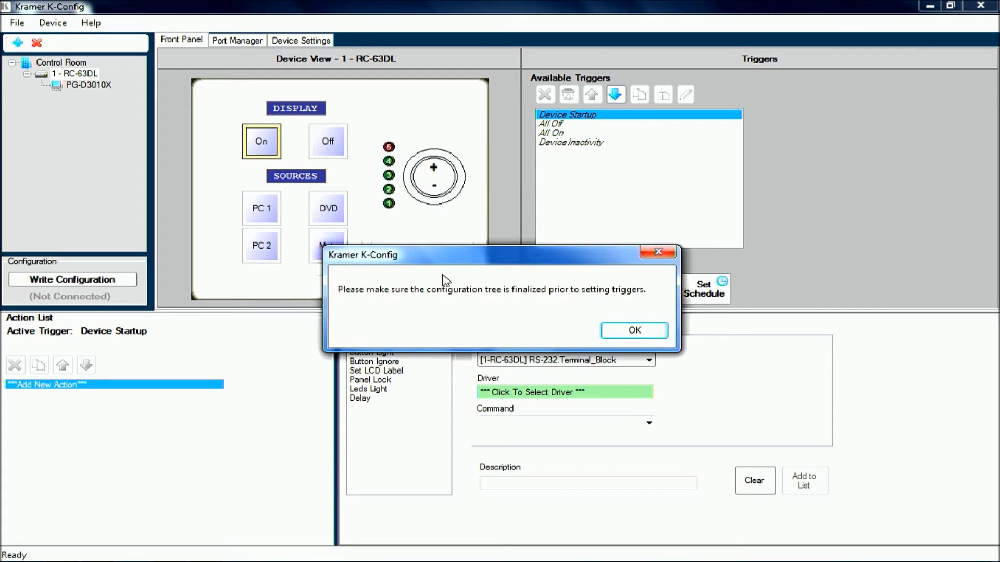
{"action": "left_click", "coordinate": [630, 331]}
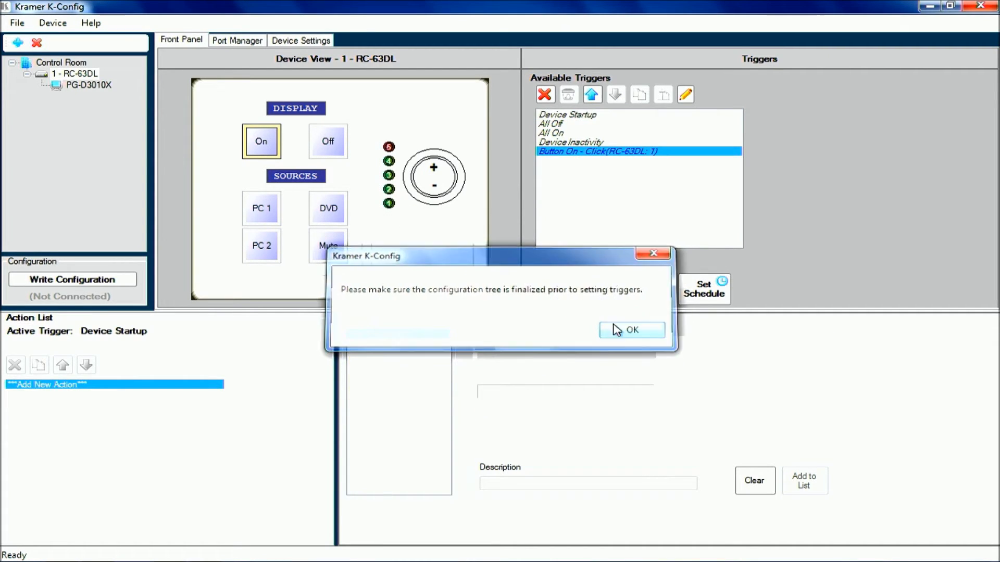
- Create Activate on Release (default) triggers for the Off, PC 1, DVD and PC 2 buttons
{"action": "double_click", "coordinate": [329, 149]}
{"action": "left_click", "coordinate": [519, 342]}
{"action": "double_click", "coordinate": [262, 209]}
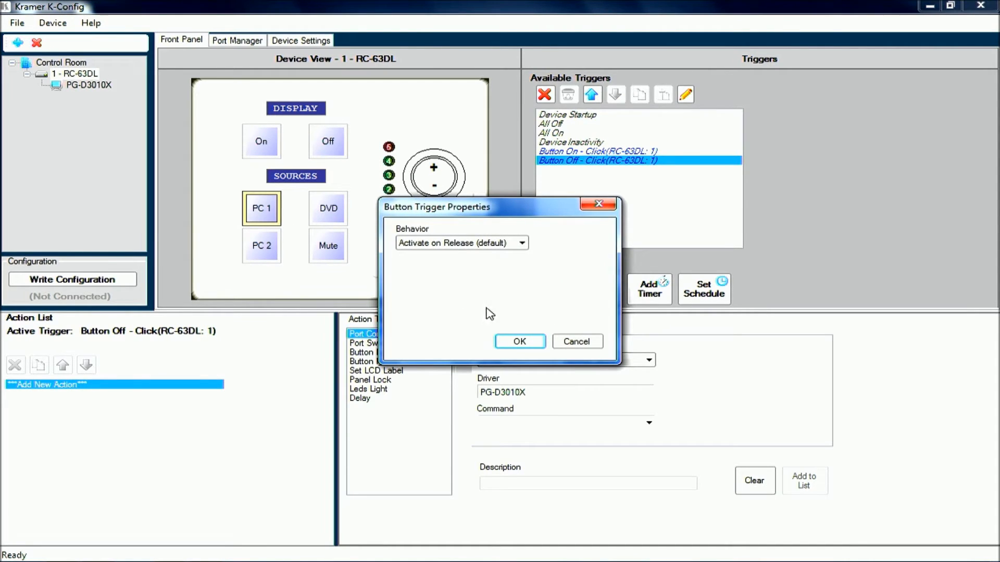
{"action": "left_click", "coordinate": [519, 341]}
{"action": "double_click", "coordinate": [328, 208]}
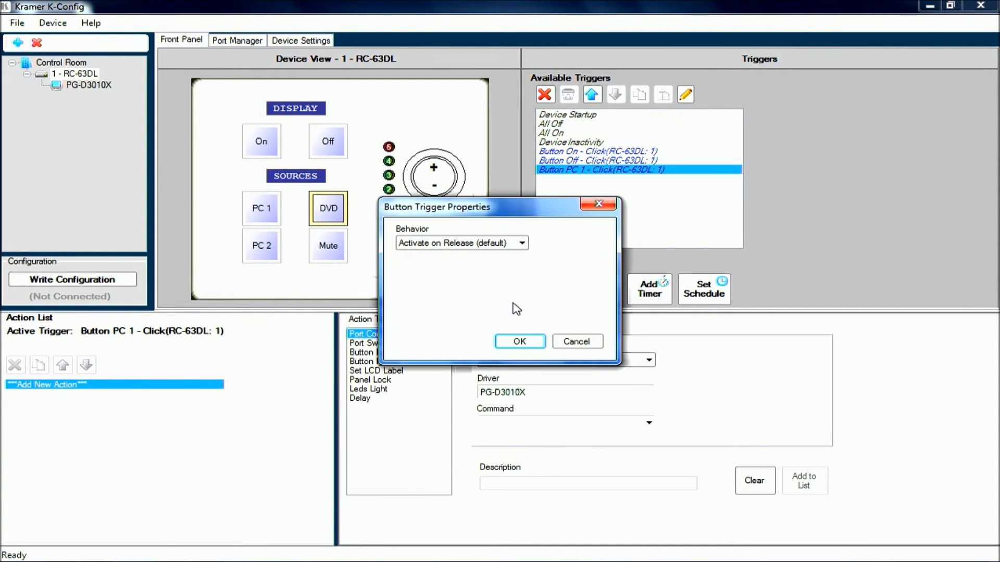
{"action": "left_click", "coordinate": [520, 341]}
{"action": "double_click", "coordinate": [263, 255]}
{"action": "left_click", "coordinate": [520, 342]}
- Create a Toggle 1-2-3-4 trigger with 2 states for the Mute button, plus turn-up and turn-down triggers for the knob
{"action": "double_click", "coordinate": [328, 248]}
{"action": "left_click", "coordinate": [474, 243]}
{"action": "left_click", "coordinate": [460, 272]}
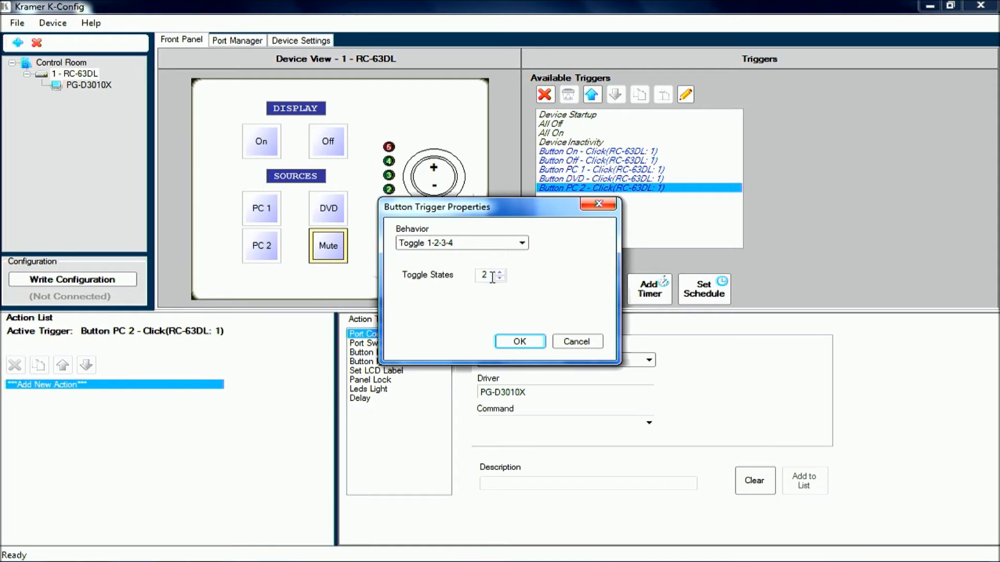
{"action": "left_click", "coordinate": [533, 345]}
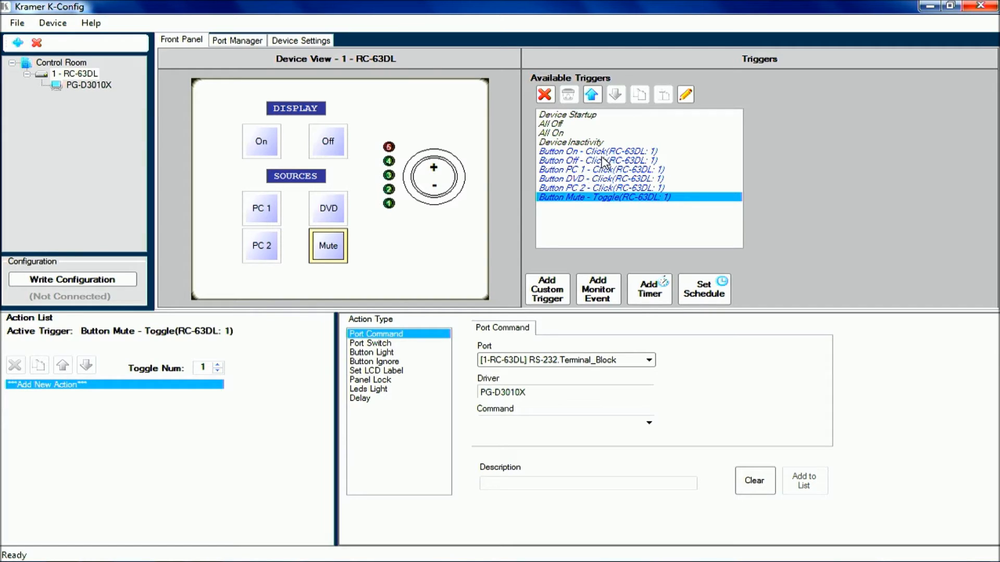
{"action": "left_click", "coordinate": [433, 167]}
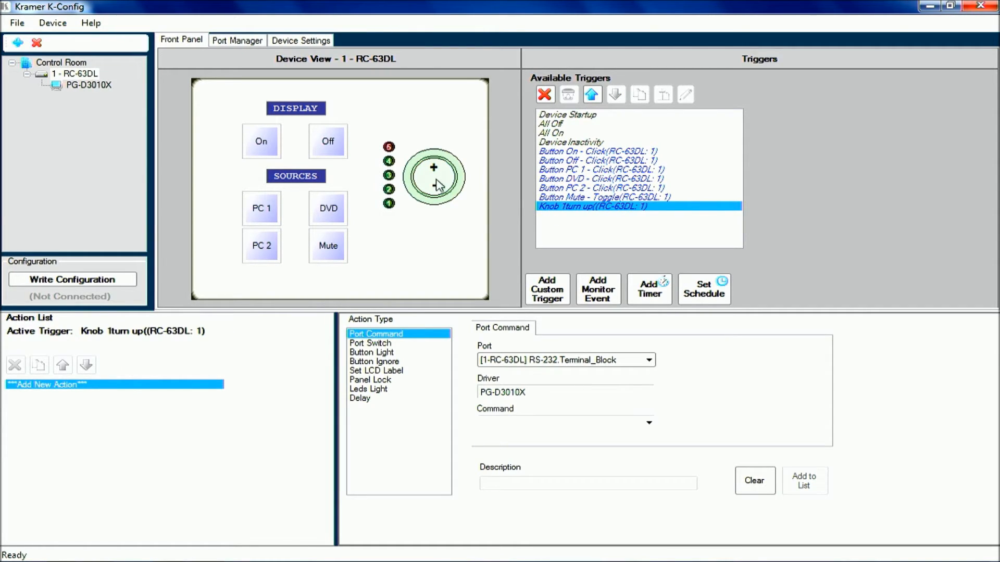
{"action": "left_click", "coordinate": [435, 189]}
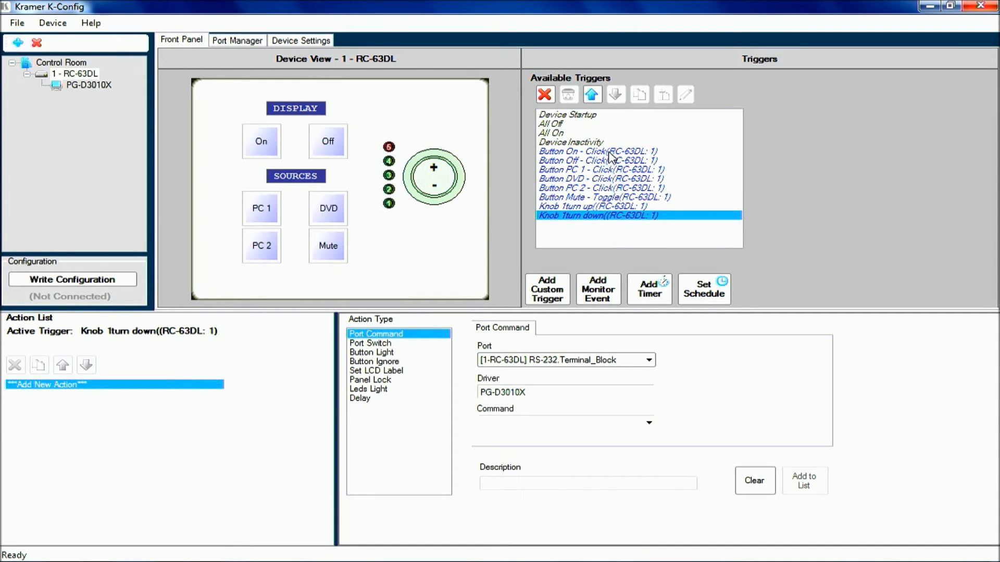
- Add the PG-D3010X Power : On command on the RS-232 Terminal_Block port to the On button's trigger
{"action": "left_click", "coordinate": [576, 151]}
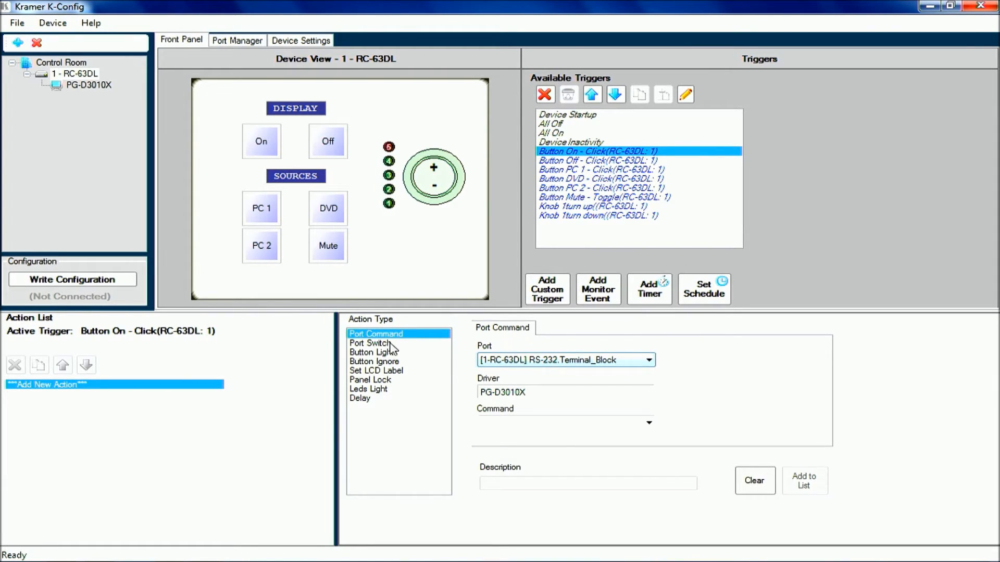
{"action": "left_click", "coordinate": [534, 360]}
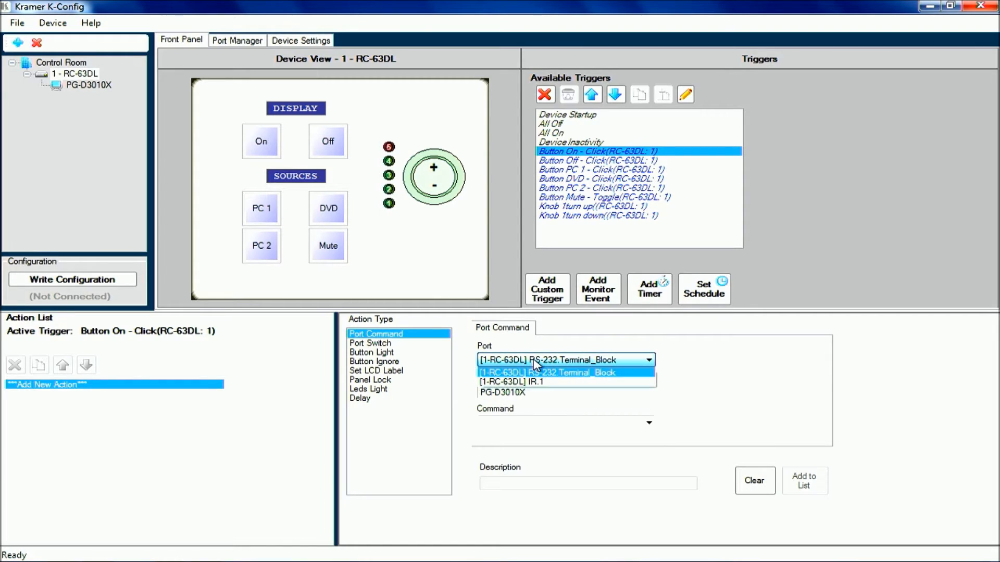
{"action": "left_click", "coordinate": [535, 371]}
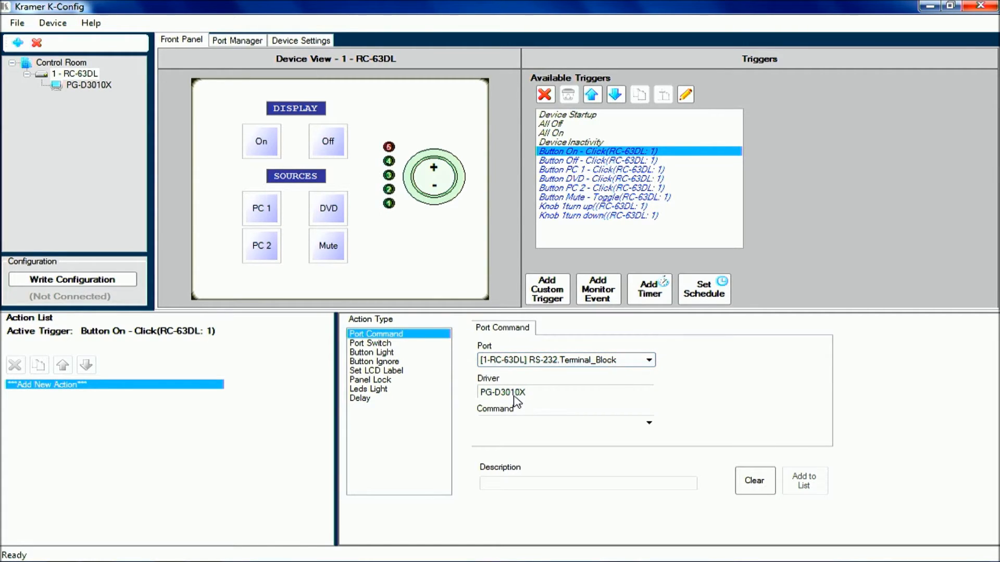
{"action": "left_click", "coordinate": [560, 423]}
{"action": "left_click", "coordinate": [514, 177]}
{"action": "left_click", "coordinate": [807, 483]}
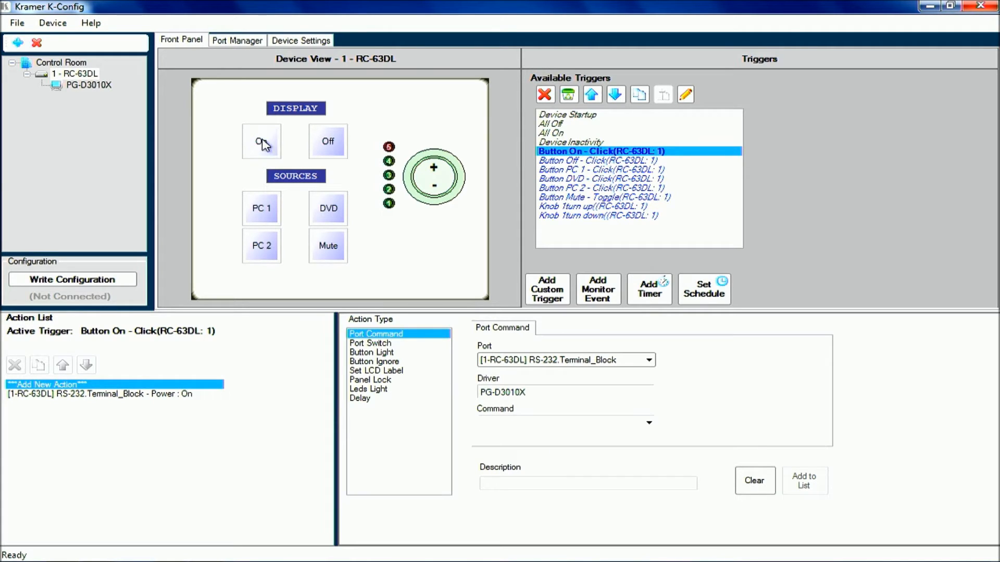
- Add a Button Light action to the On trigger that makes the On button Fast Blink in yellow
{"action": "left_click", "coordinate": [381, 354]}
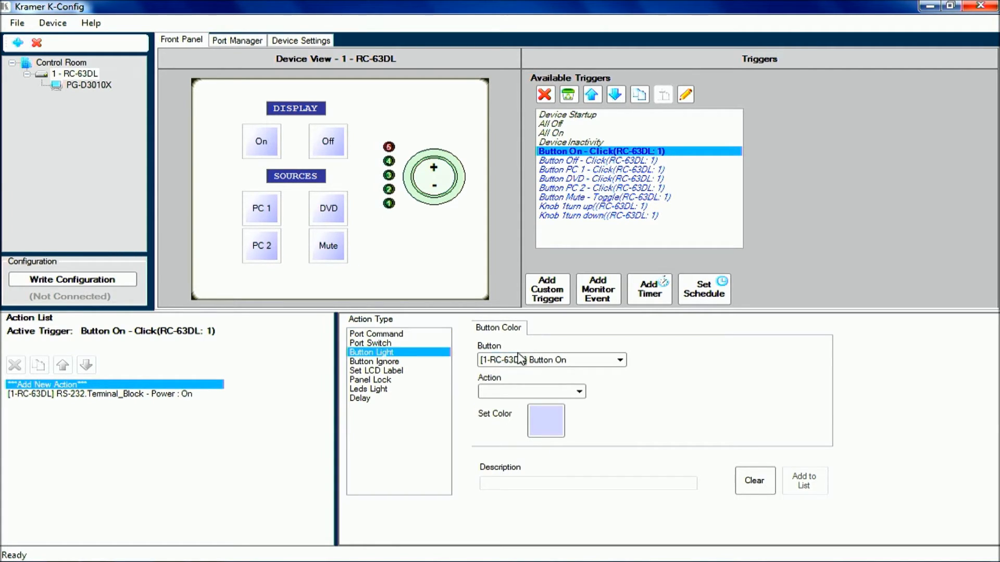
{"action": "left_click", "coordinate": [578, 392]}
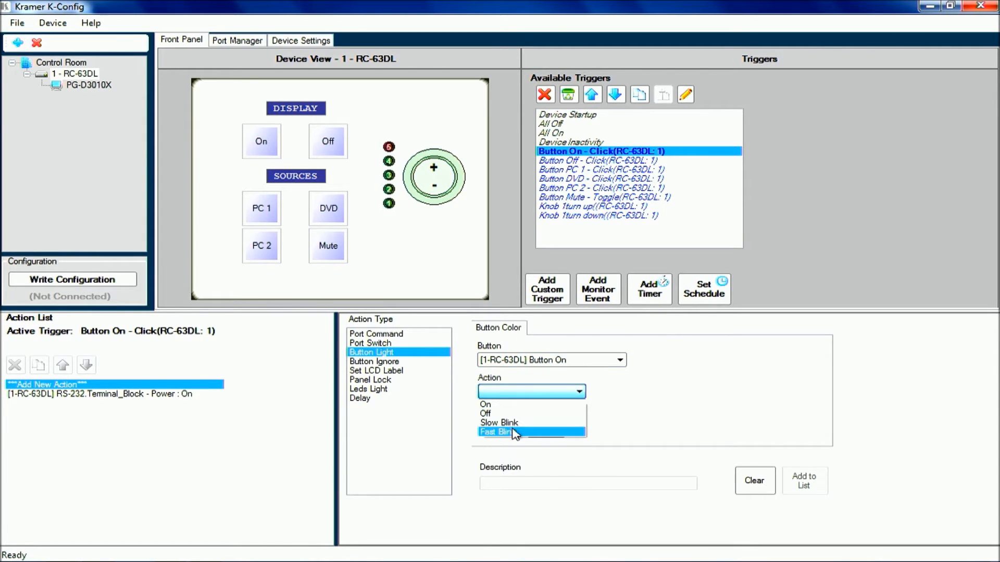
{"action": "left_click", "coordinate": [515, 432]}
{"action": "left_click", "coordinate": [549, 428]}
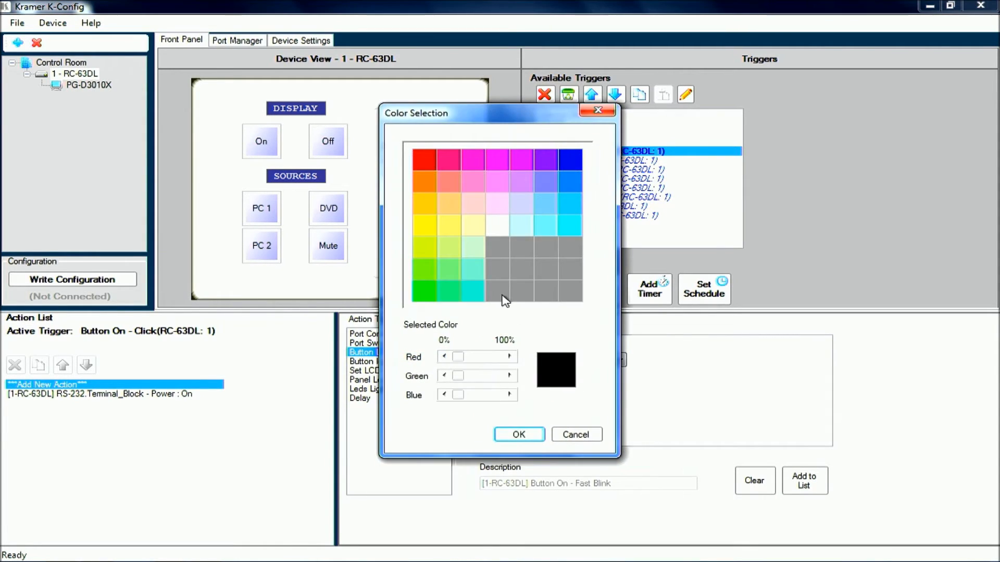
{"action": "left_click", "coordinate": [425, 233]}
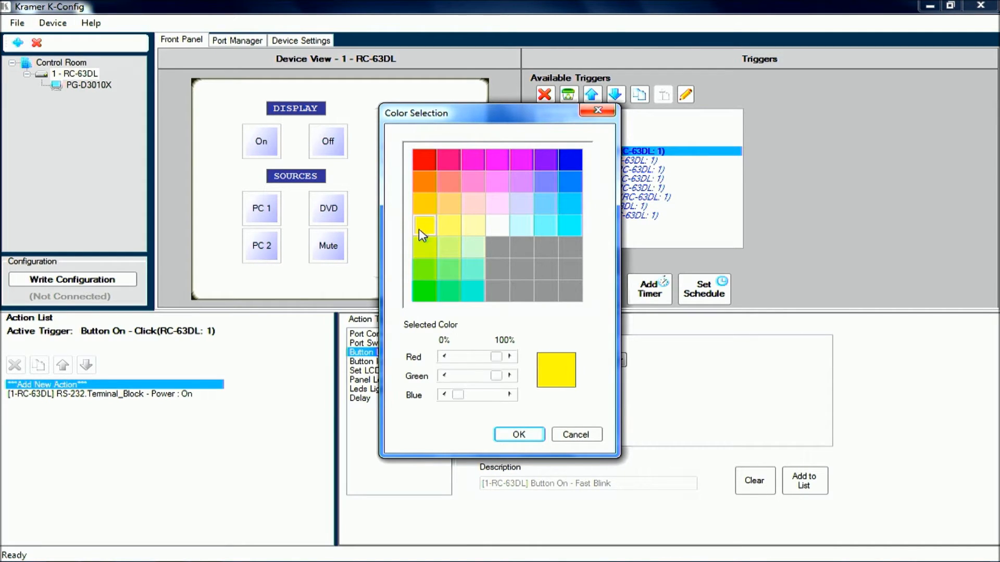
{"action": "left_click", "coordinate": [519, 434]}
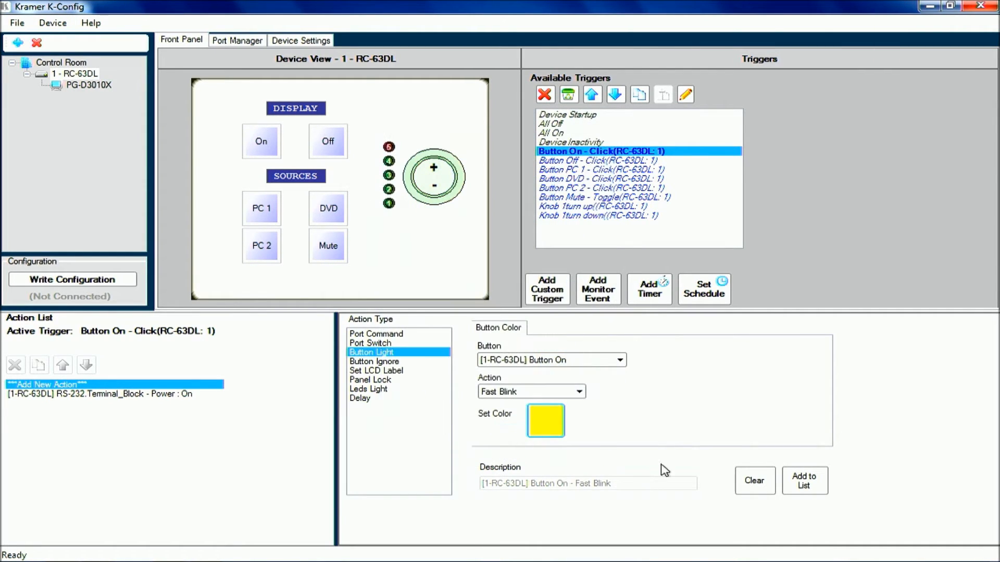
{"action": "left_click", "coordinate": [799, 484]}
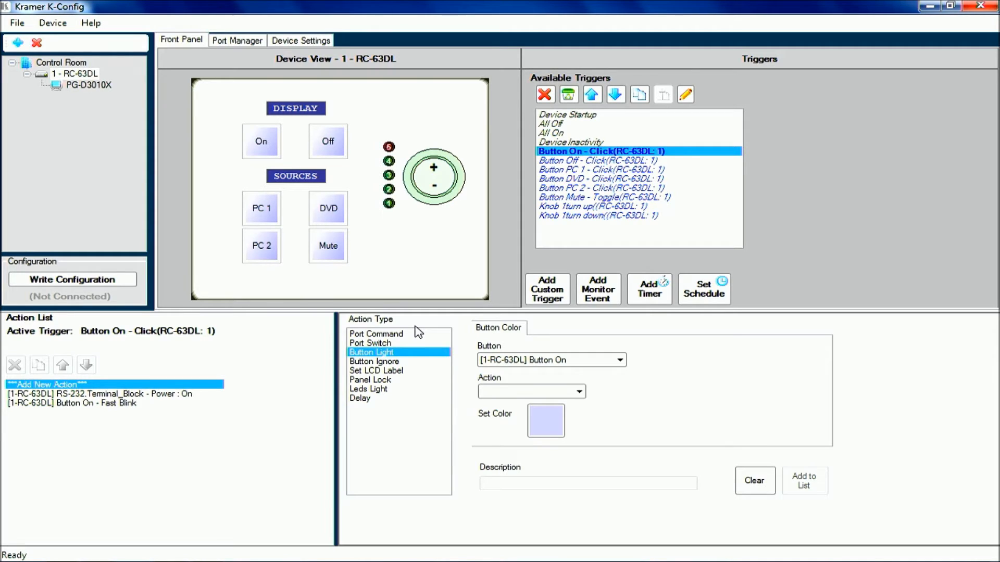
- Add a Set LCD Label action to the On trigger that changes the DISPLAY label to WARMING UP
{"action": "left_click", "coordinate": [405, 372]}
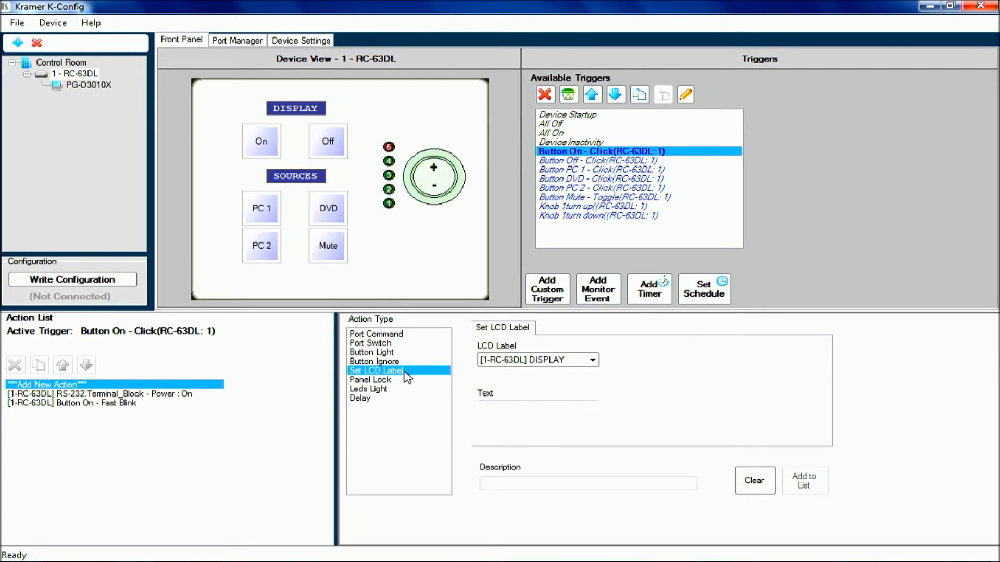
{"action": "left_click", "coordinate": [574, 362]}
{"action": "left_click", "coordinate": [574, 364]}
{"action": "left_click", "coordinate": [535, 408]}
{"action": "type", "text": "WARMING UP"}
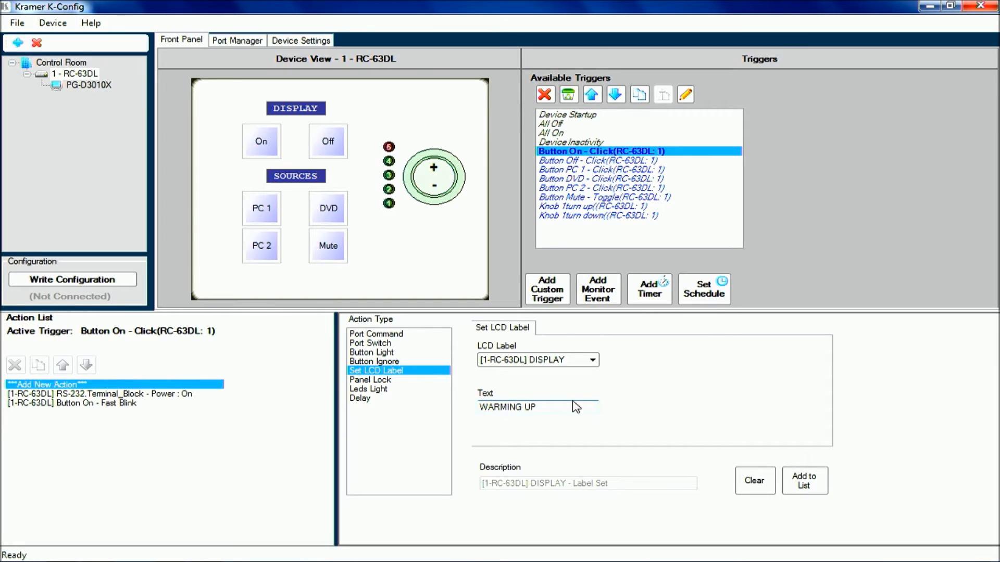
{"action": "left_click", "coordinate": [805, 482]}
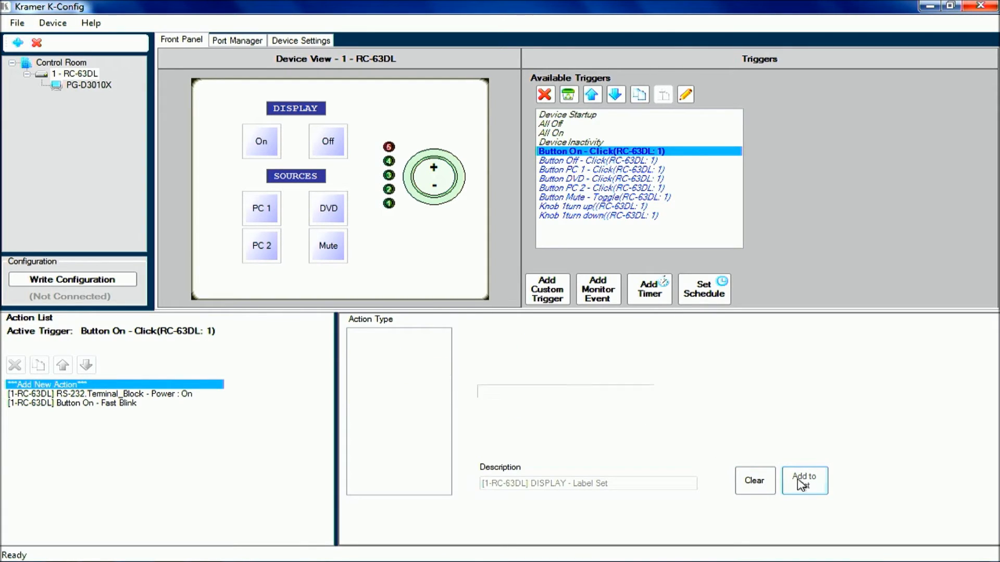
- Add a 30-second Delay to the On trigger's action list
{"action": "left_click", "coordinate": [372, 399]}
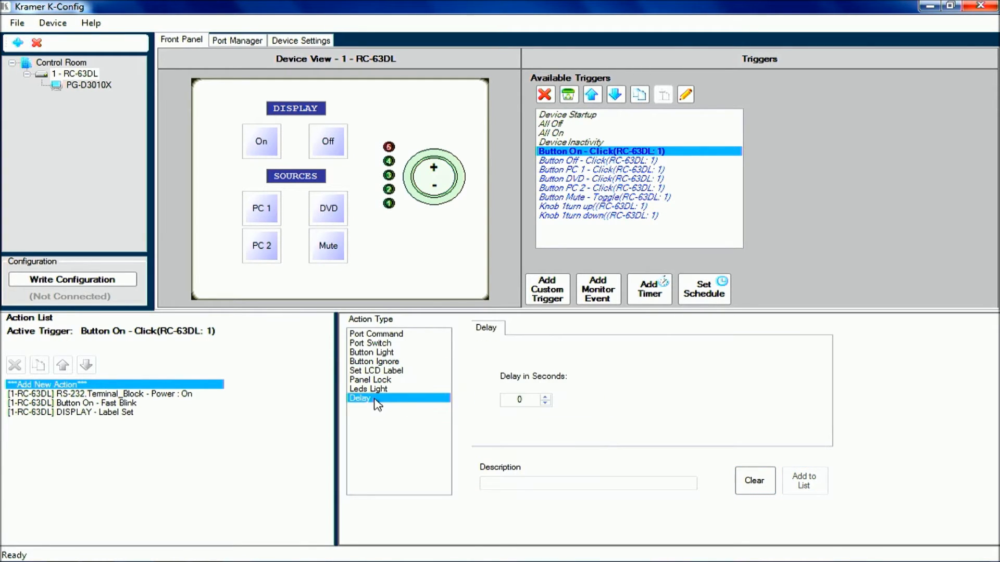
{"action": "left_click", "coordinate": [545, 398]}
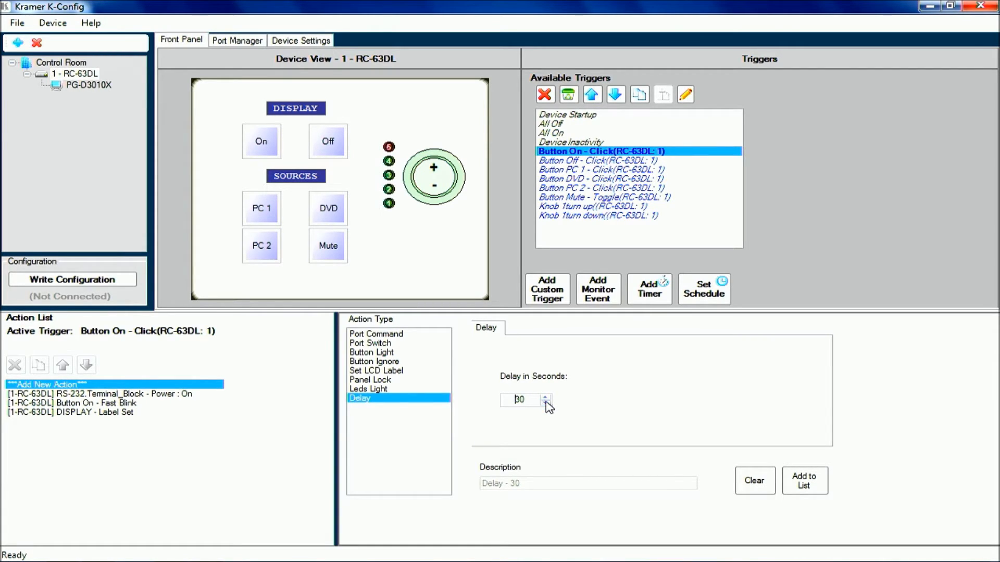
{"action": "left_click", "coordinate": [805, 485]}
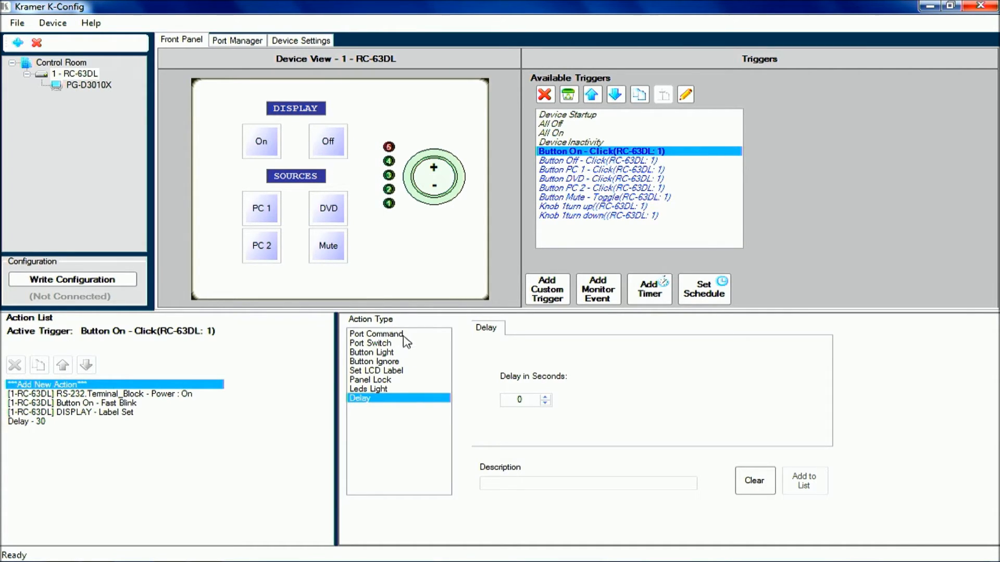
- Add a Button Light action to the On trigger that turns the On button On in green
{"action": "left_click", "coordinate": [377, 354]}
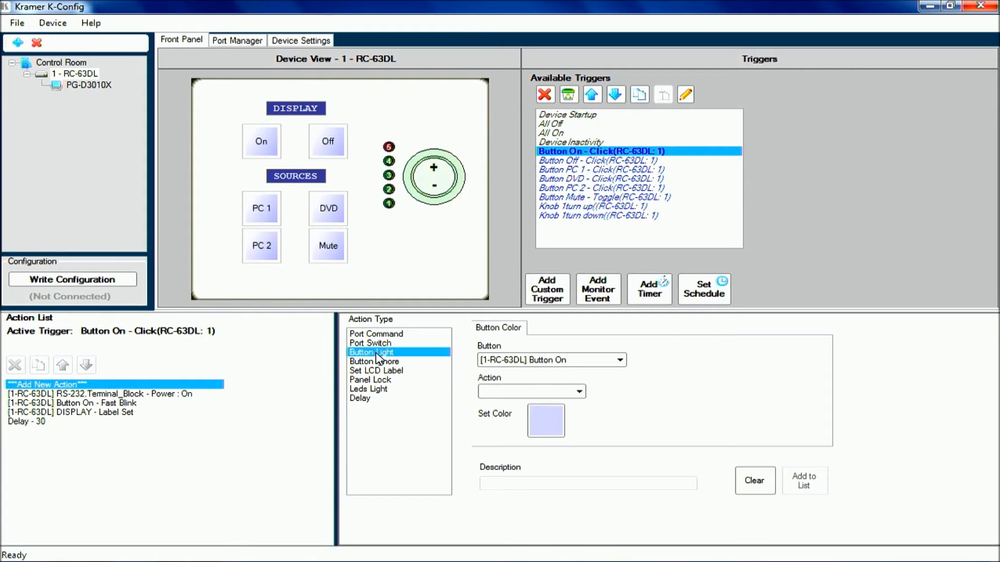
{"action": "left_click", "coordinate": [536, 392]}
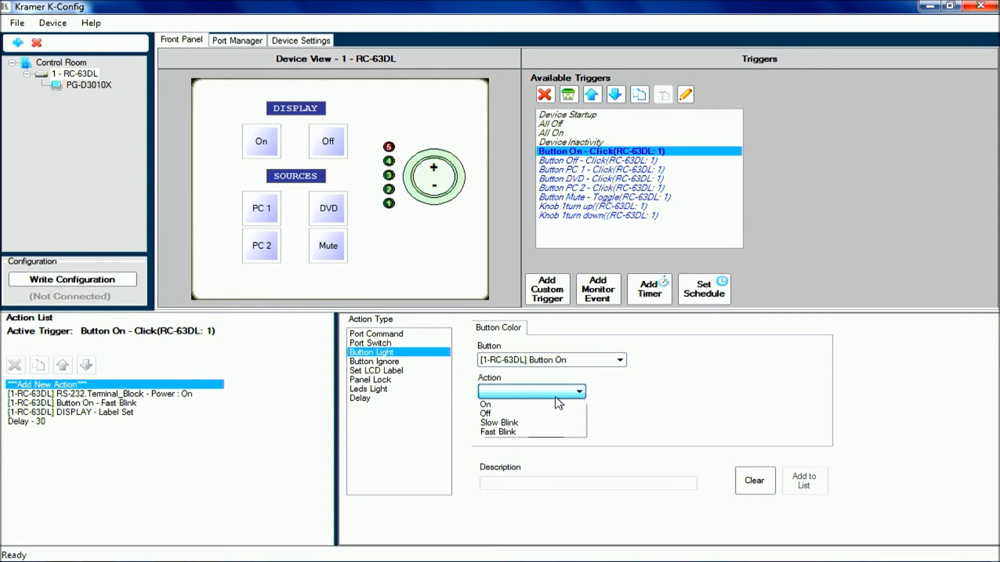
{"action": "left_click", "coordinate": [511, 405]}
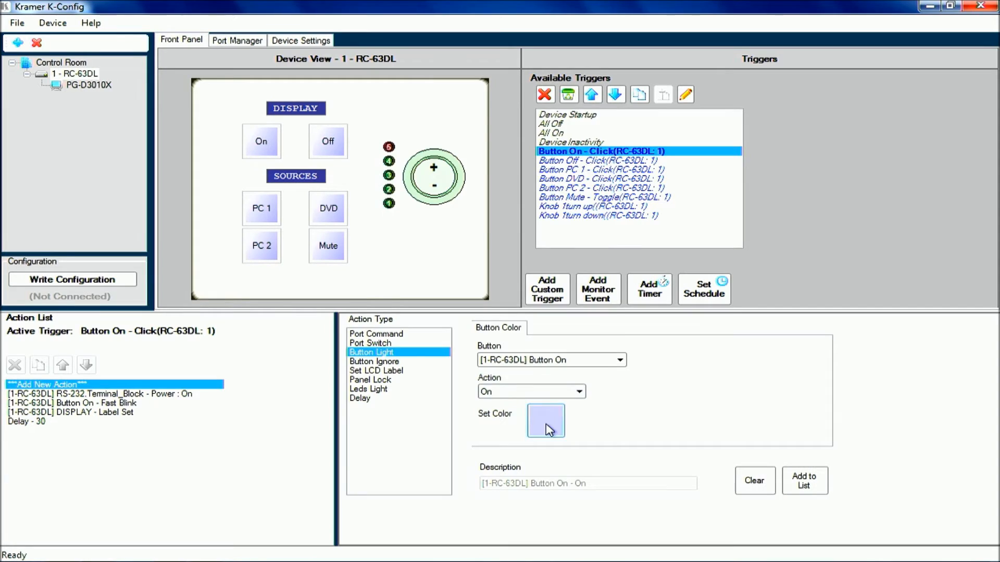
{"action": "left_click", "coordinate": [555, 423]}
{"action": "left_click", "coordinate": [424, 294]}
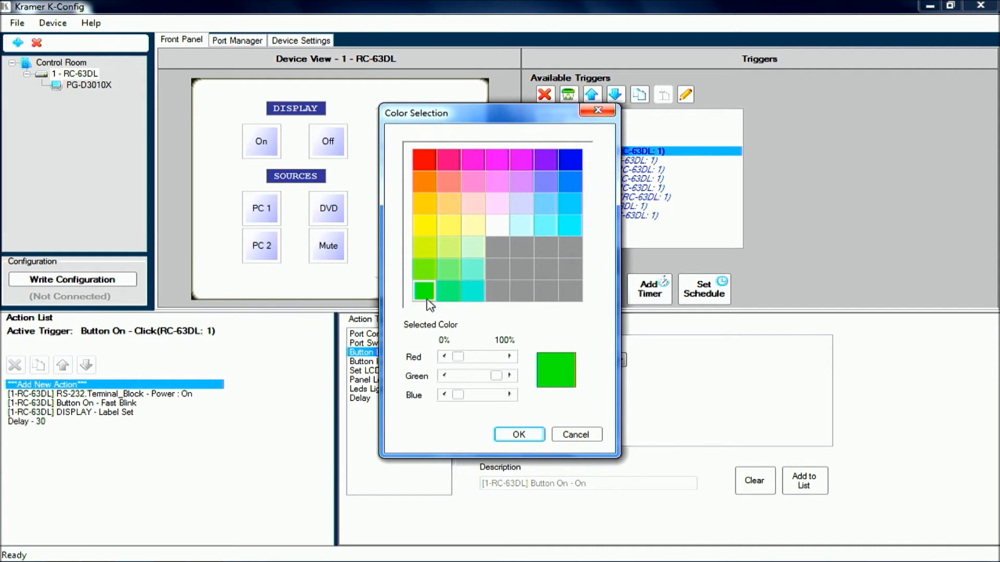
{"action": "left_click", "coordinate": [519, 435]}
{"action": "left_click", "coordinate": [804, 482]}
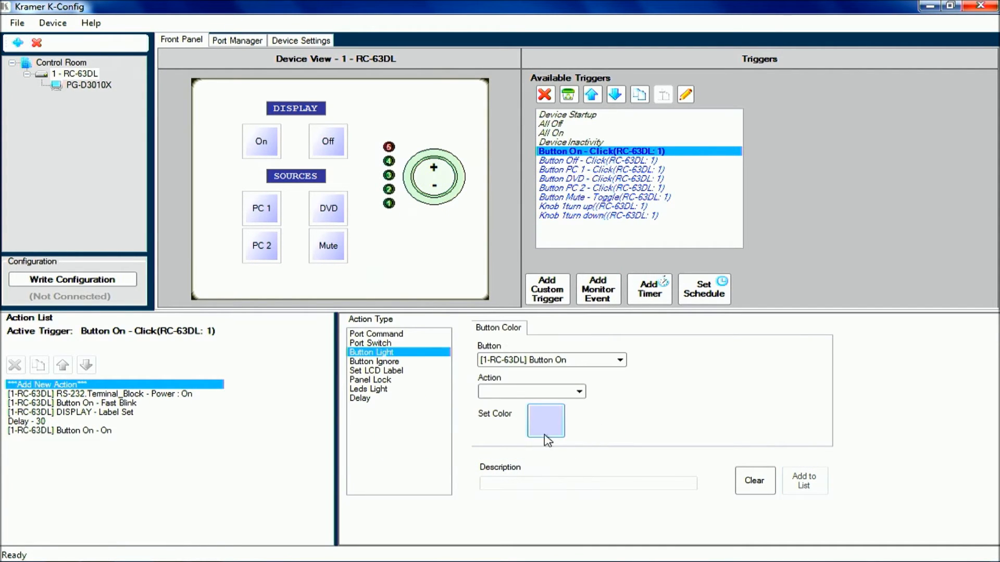
- Add a Set LCD Label action to the On trigger that changes the DISPLAY label to ROOM ON
{"action": "left_click", "coordinate": [379, 371]}
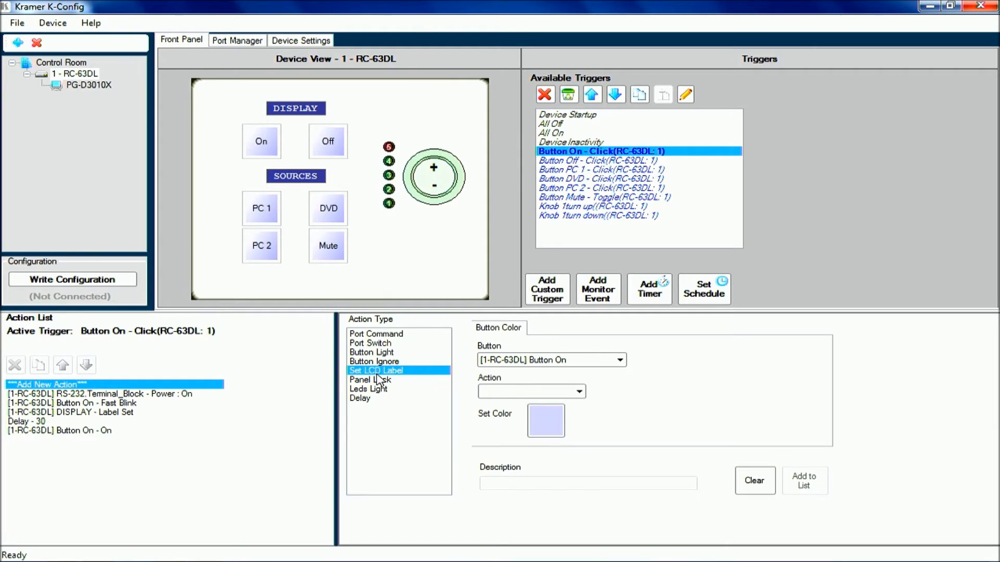
{"action": "left_click", "coordinate": [524, 411]}
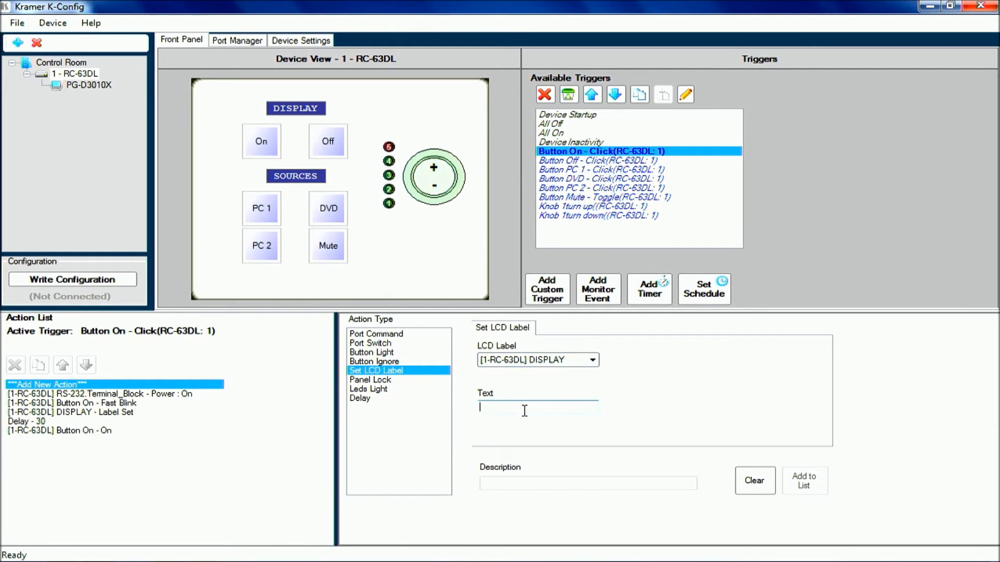
{"action": "type", "text": "ROOM ON"}
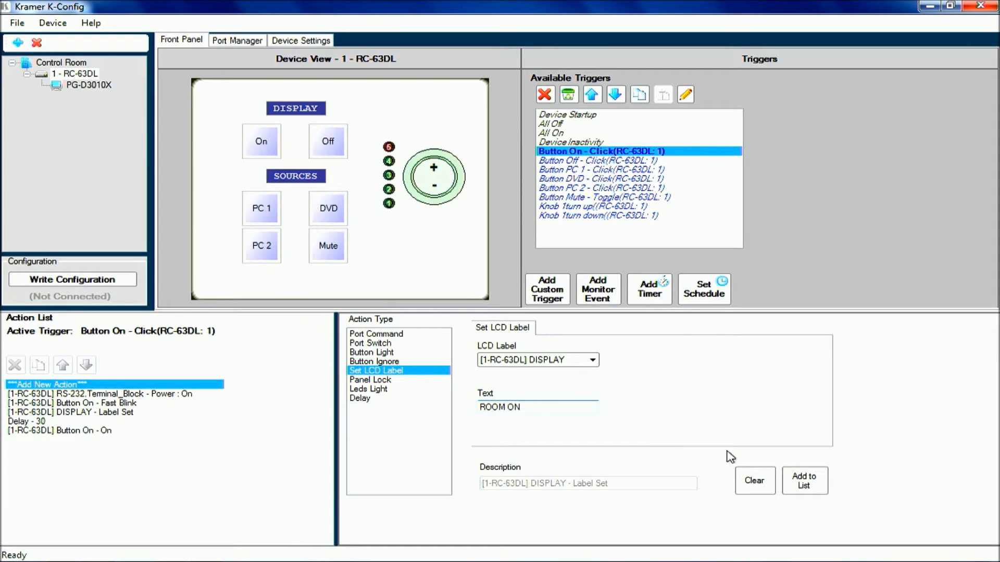
{"action": "left_click", "coordinate": [804, 480]}
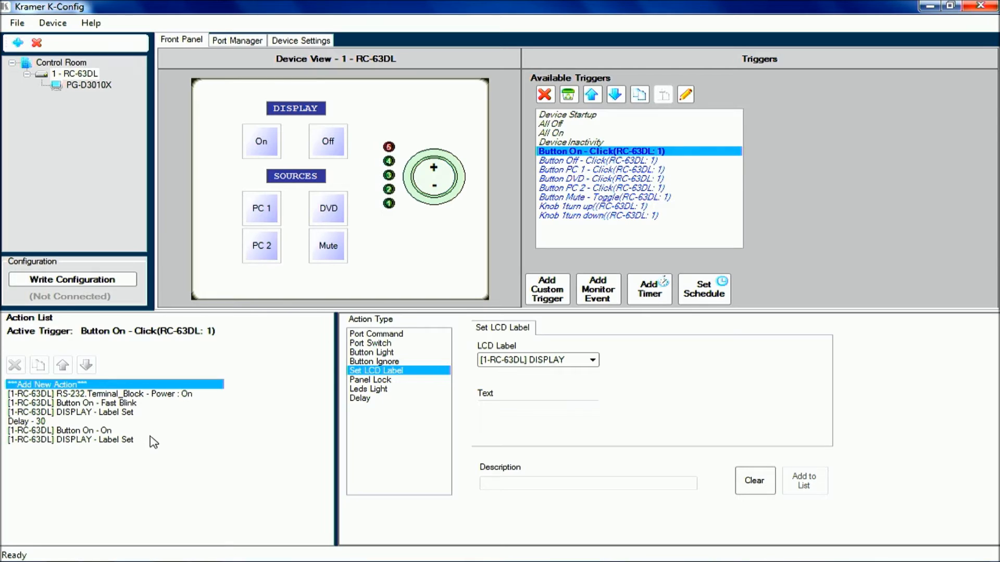
- Add a Port Switch action to the On trigger that sets Relay.1 to Close
{"action": "left_click", "coordinate": [384, 344]}
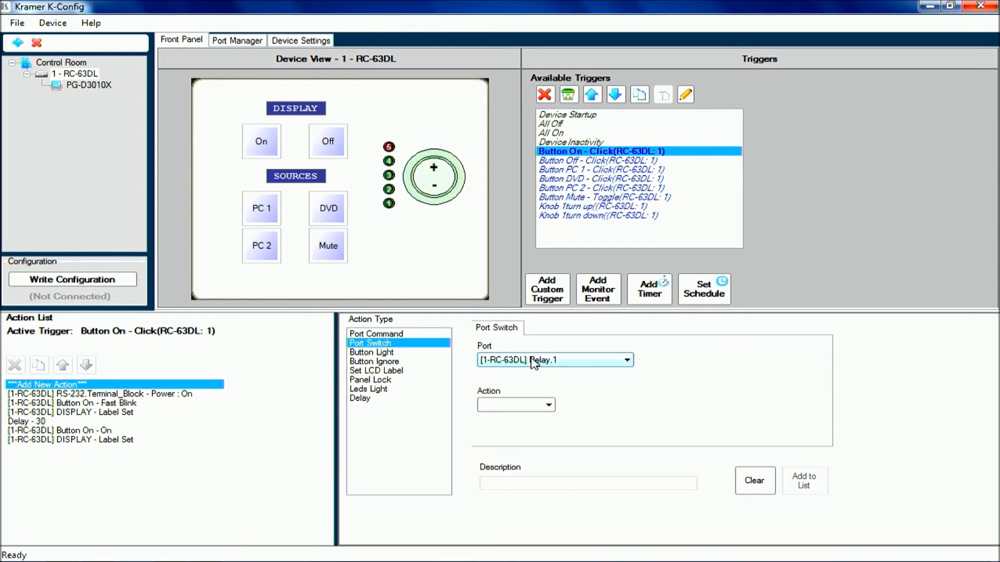
{"action": "left_click", "coordinate": [541, 405]}
{"action": "left_click", "coordinate": [504, 426]}
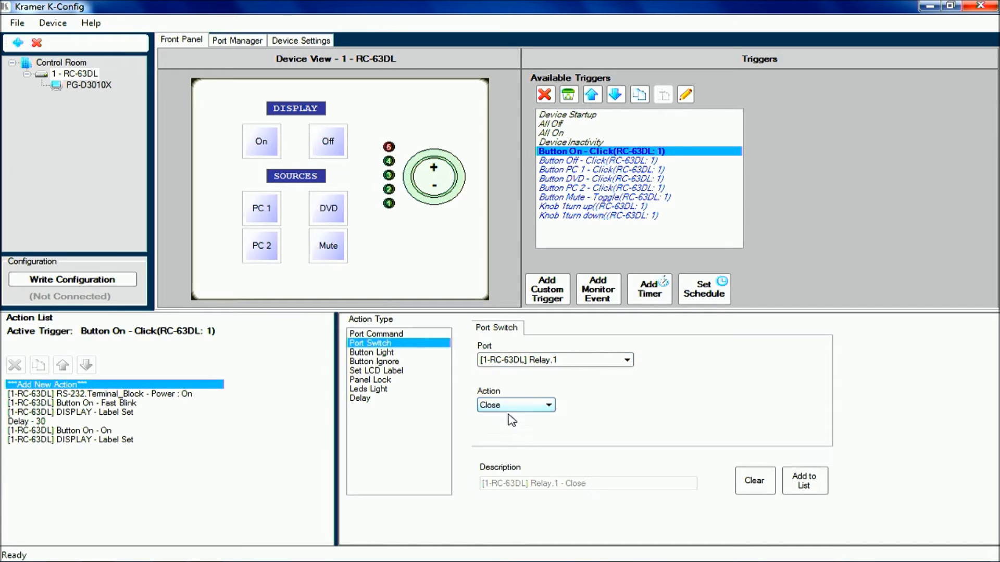
{"action": "left_click", "coordinate": [810, 482]}
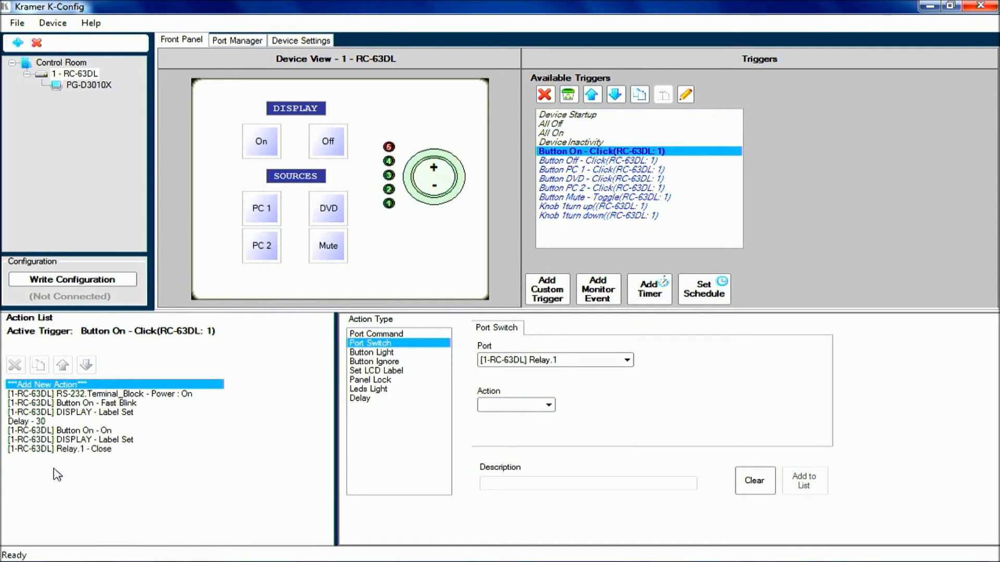
- Move the Relay.1 Close action up the On trigger's action list so it runs just before the 30-second Delay
{"action": "left_click", "coordinate": [66, 450]}
{"action": "left_click", "coordinate": [63, 365]}
{"action": "left_click", "coordinate": [62, 365]}
{"action": "left_click", "coordinate": [62, 364]}
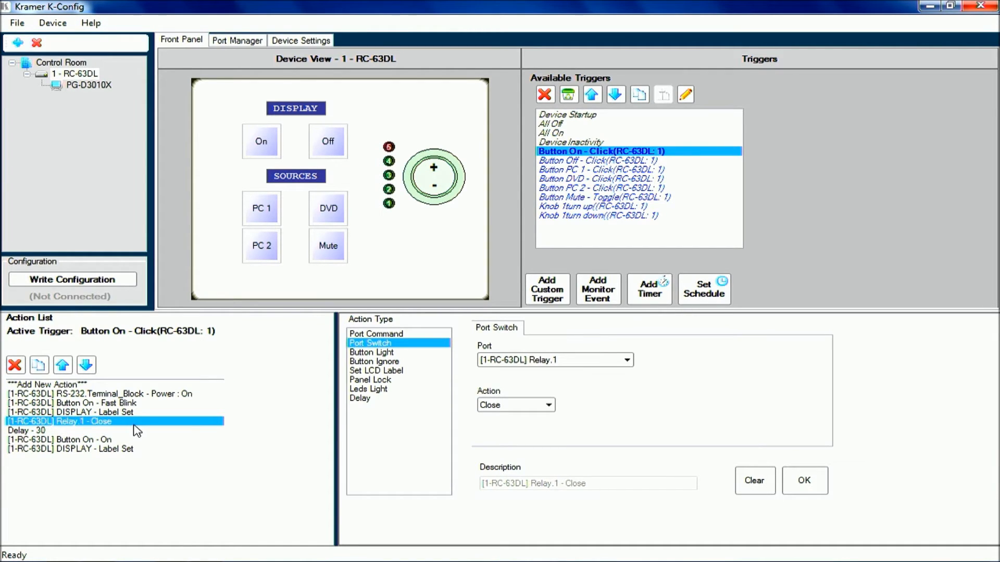
{"action": "left_click", "coordinate": [55, 431]}
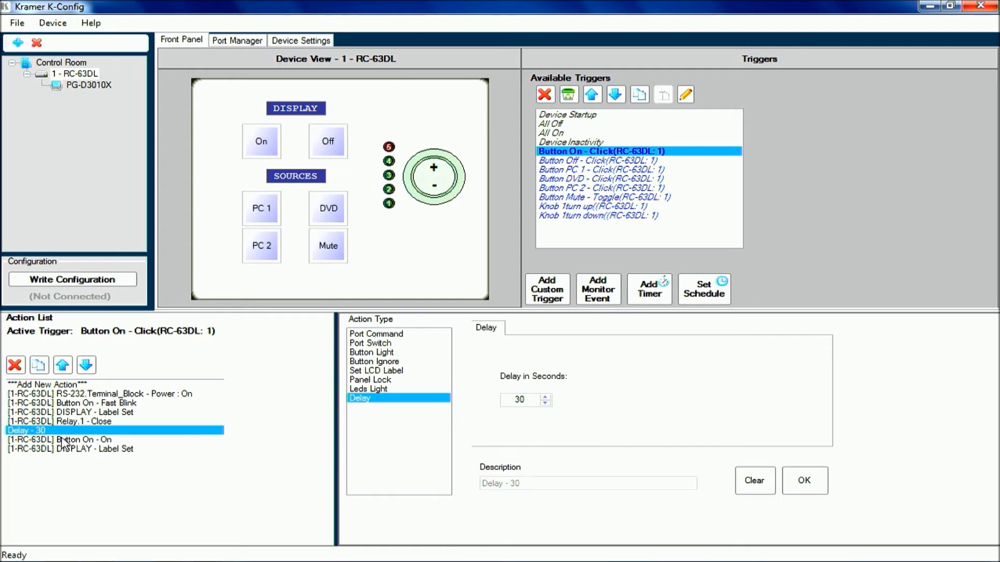
{"action": "left_click", "coordinate": [87, 441]}
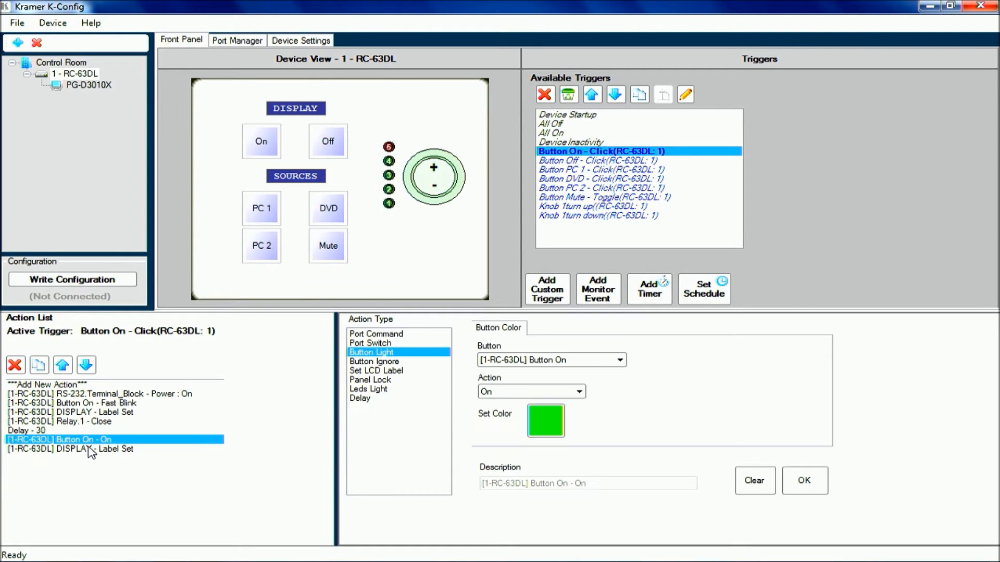
{"action": "left_click", "coordinate": [91, 450]}
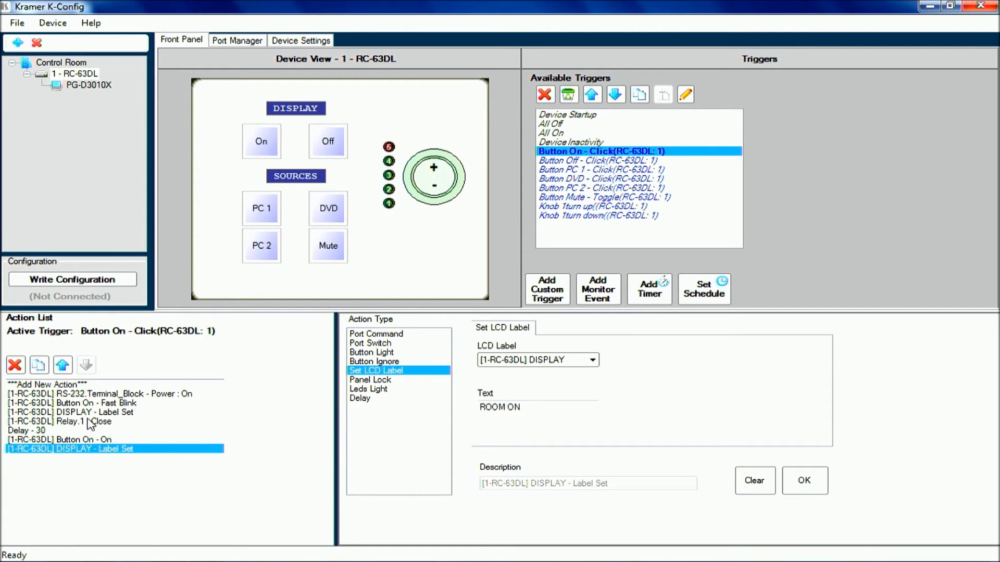
- Add a new Port Switch action at the end of the On trigger's list that sets Relay.1 to Open
{"action": "left_click", "coordinate": [58, 387]}
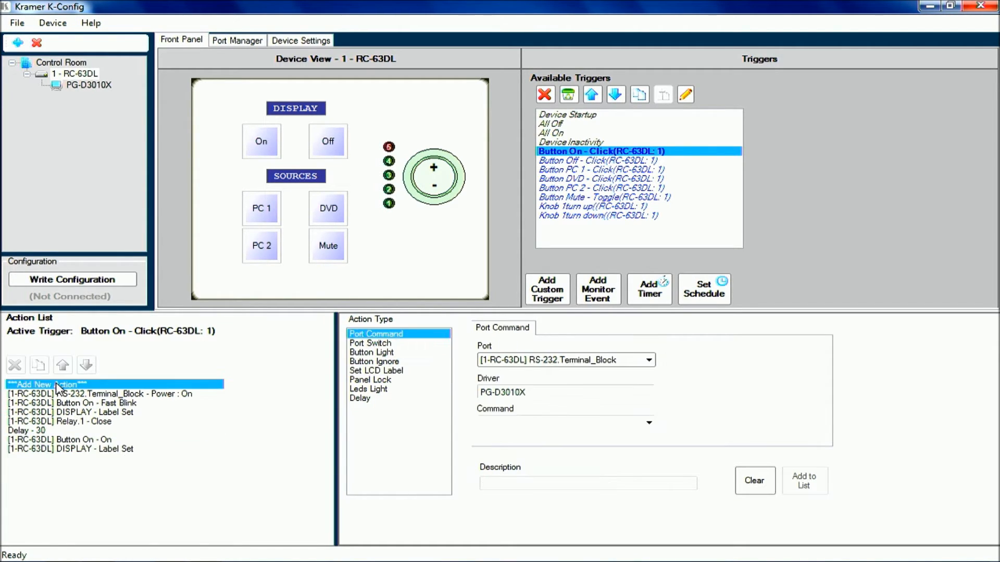
{"action": "left_click", "coordinate": [369, 344]}
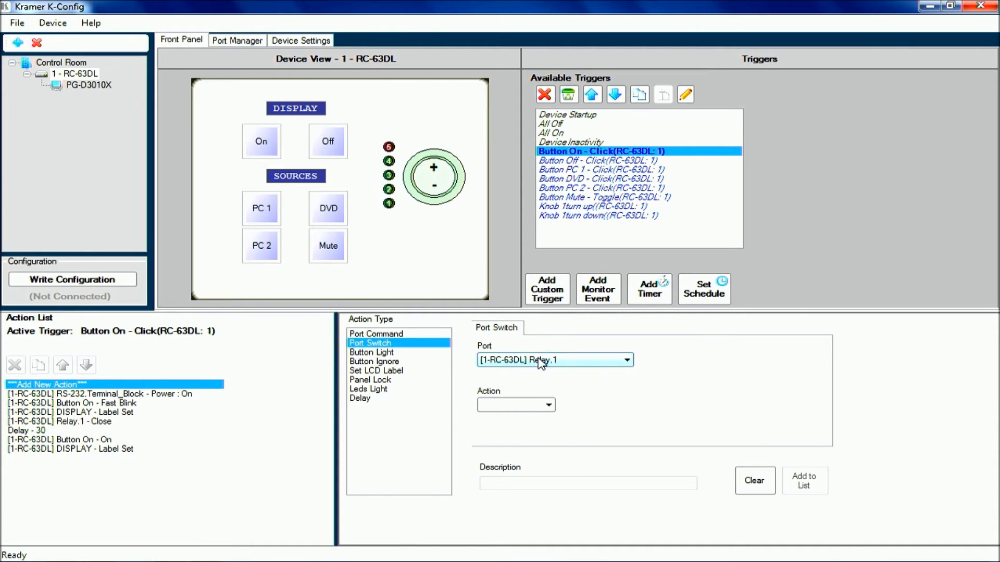
{"action": "left_click", "coordinate": [531, 406]}
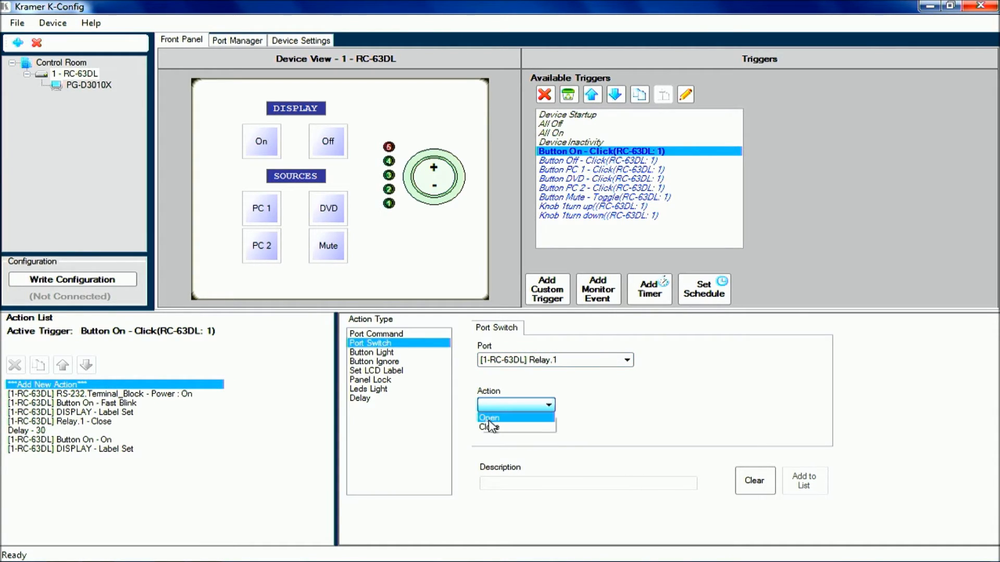
{"action": "left_click", "coordinate": [489, 419]}
{"action": "left_click", "coordinate": [807, 483]}
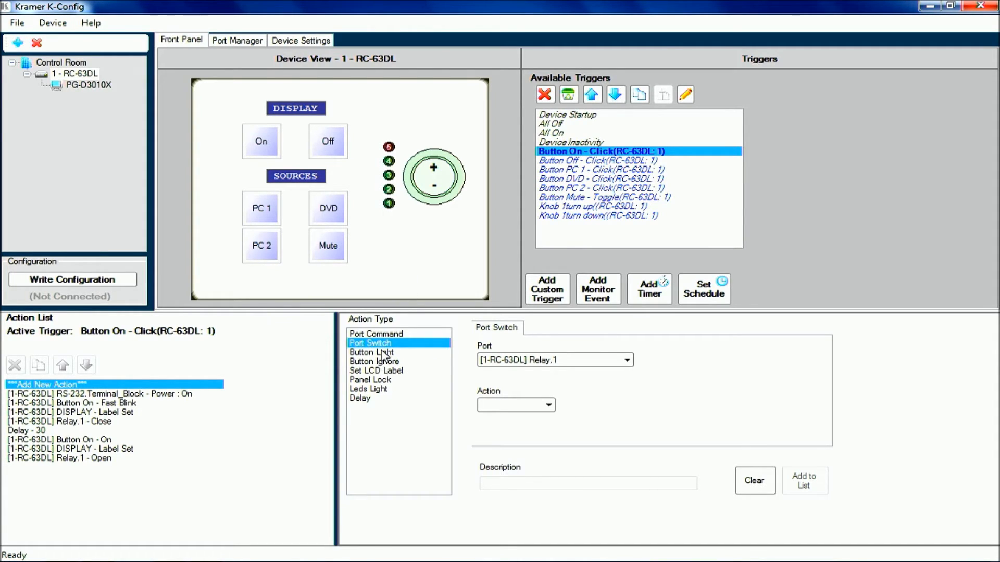
- Add the PG-D3010X Input Source : Computer-1 command on the RS-232 Terminal_Block port to the On trigger
{"action": "left_click", "coordinate": [396, 336]}
{"action": "left_click", "coordinate": [535, 422]}
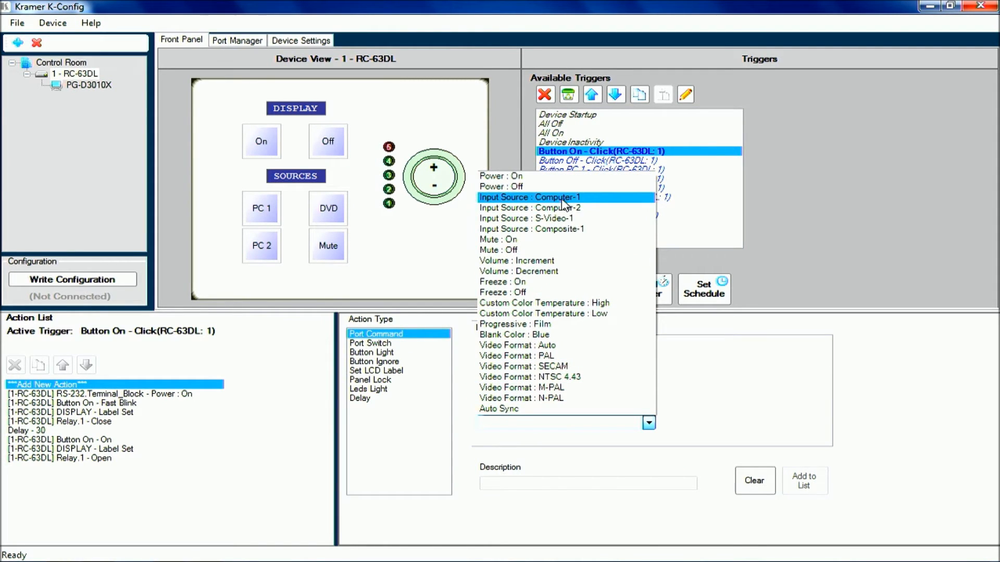
{"action": "left_click", "coordinate": [564, 199]}
{"action": "left_click", "coordinate": [820, 485]}
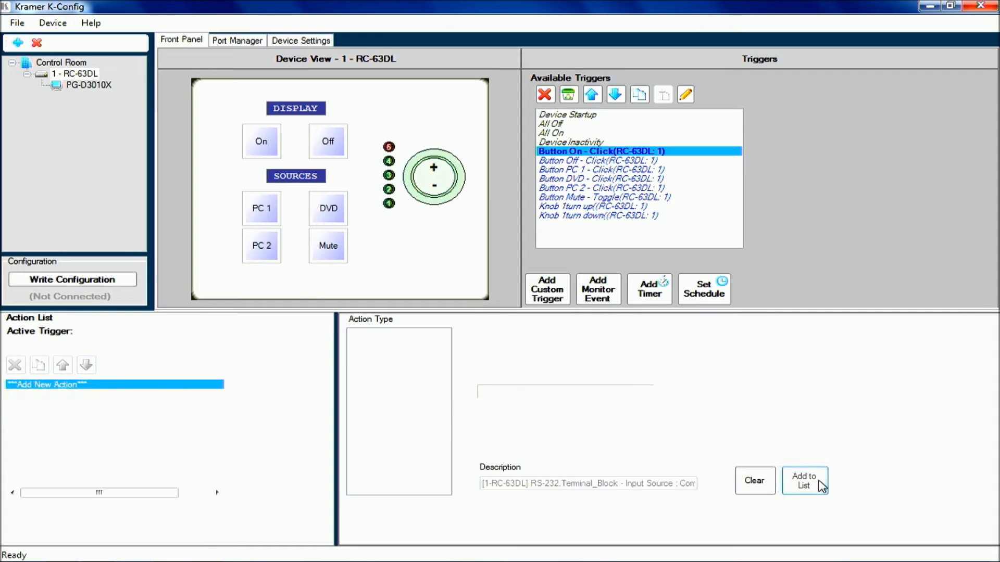
- Add a Button Light action to the On trigger that turns the PC 1 button On in blue
{"action": "left_click", "coordinate": [371, 353]}
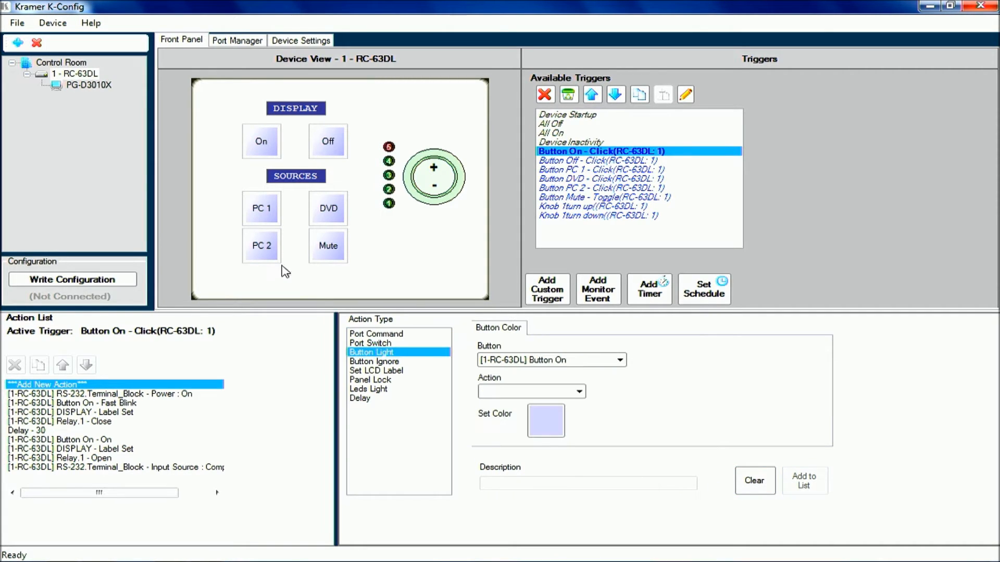
{"action": "left_click", "coordinate": [555, 364]}
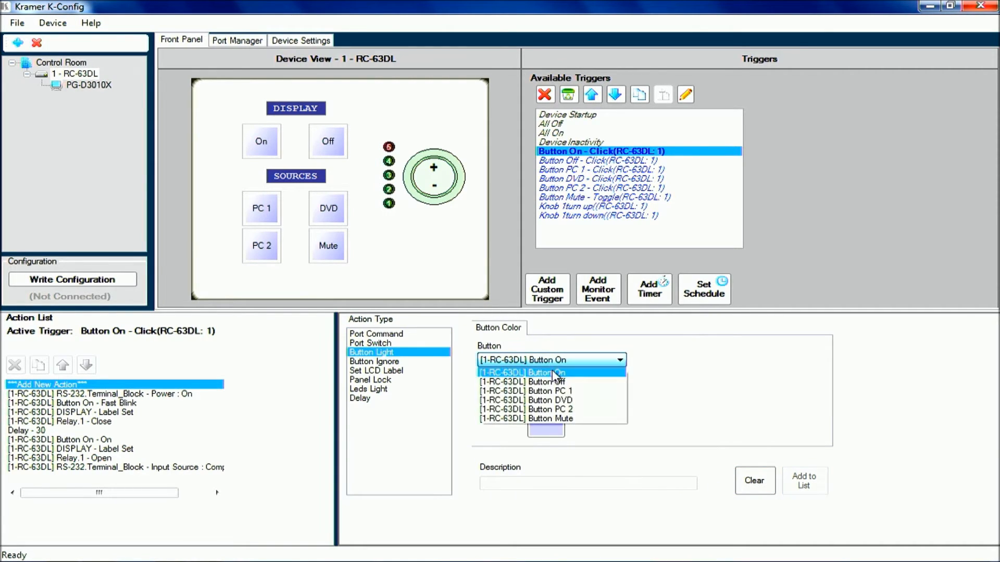
{"action": "left_click", "coordinate": [553, 391]}
{"action": "left_click", "coordinate": [553, 393]}
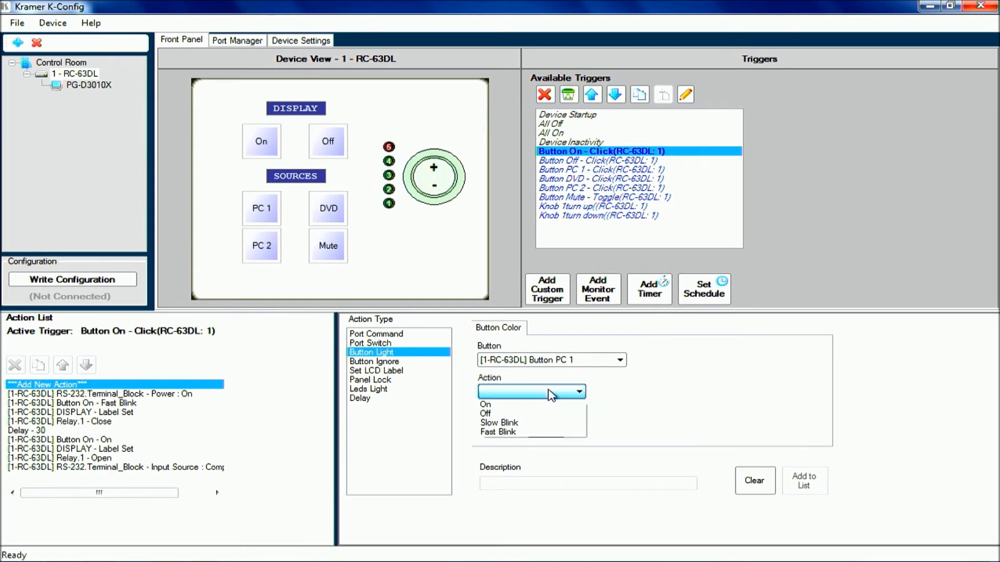
{"action": "left_click", "coordinate": [490, 413]}
{"action": "left_click", "coordinate": [503, 393]}
{"action": "left_click", "coordinate": [492, 405]}
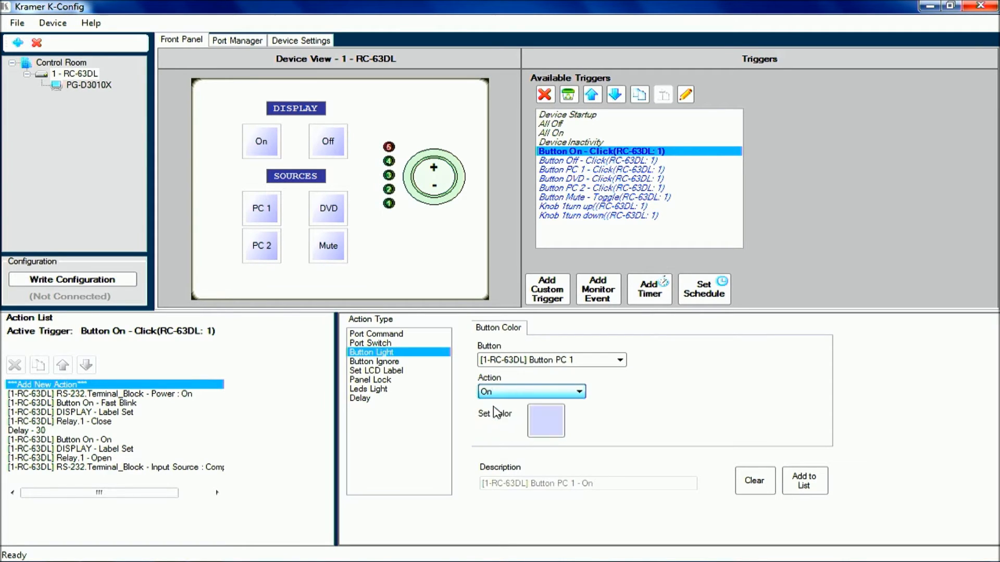
{"action": "left_click", "coordinate": [544, 423]}
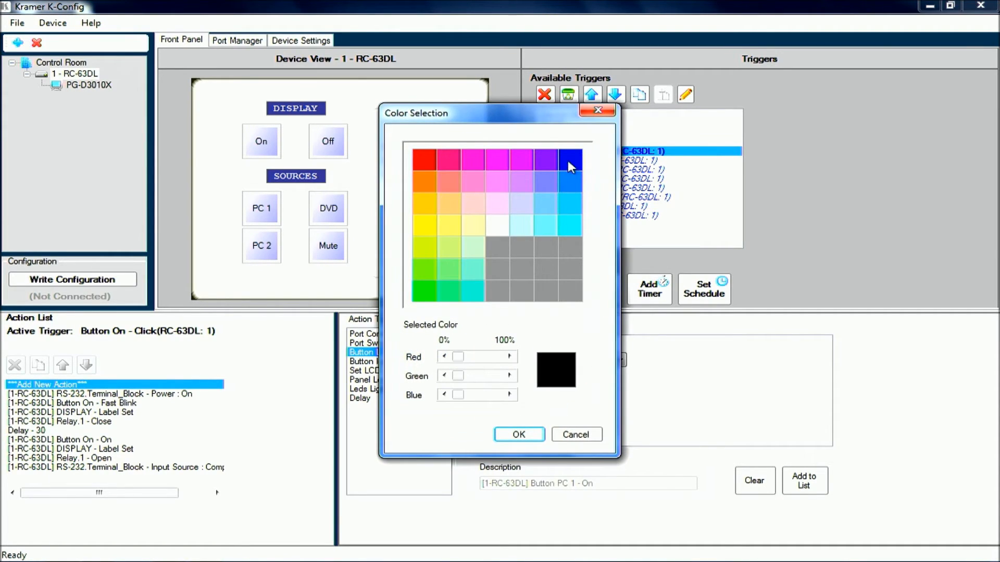
{"action": "left_click", "coordinate": [570, 166]}
{"action": "left_click", "coordinate": [519, 434]}
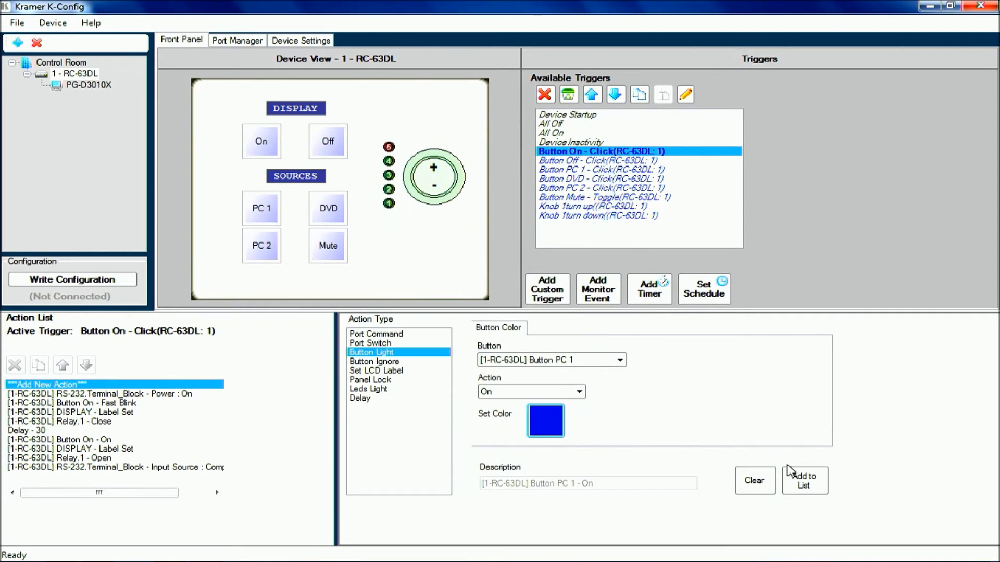
{"action": "left_click", "coordinate": [803, 479]}
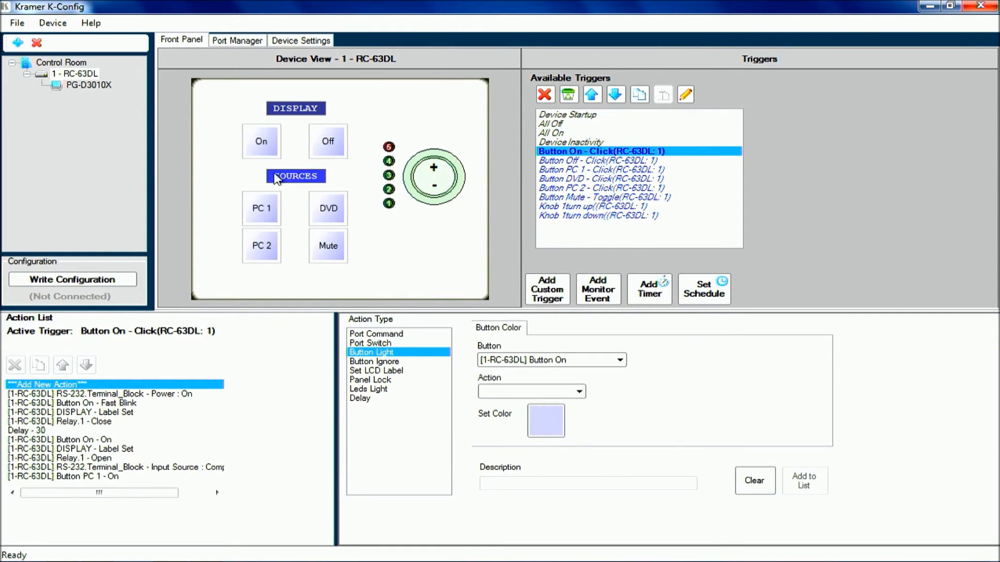
- Add a Set LCD Label action to the On trigger that changes the SOURCES label to COMPUTER 1
{"action": "left_click", "coordinate": [392, 371]}
{"action": "left_click", "coordinate": [550, 363]}
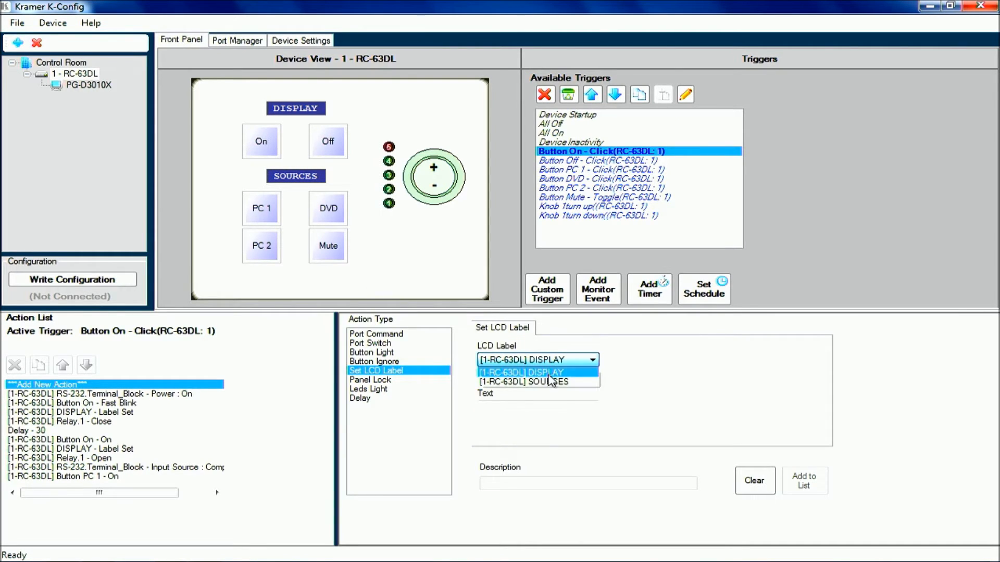
{"action": "left_click", "coordinate": [551, 381]}
{"action": "left_click", "coordinate": [537, 404]}
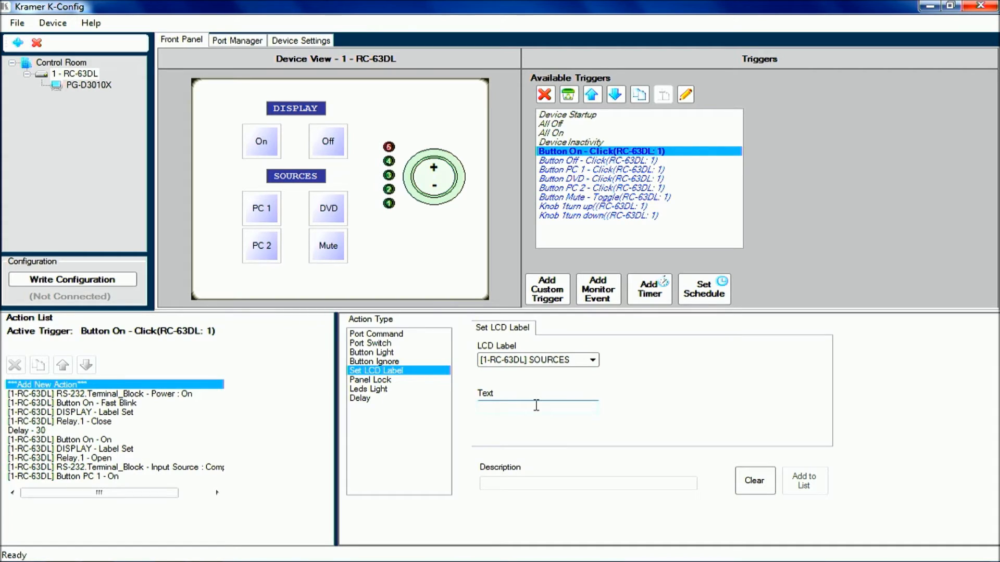
{"action": "type", "text": "COMPUTER 1"}
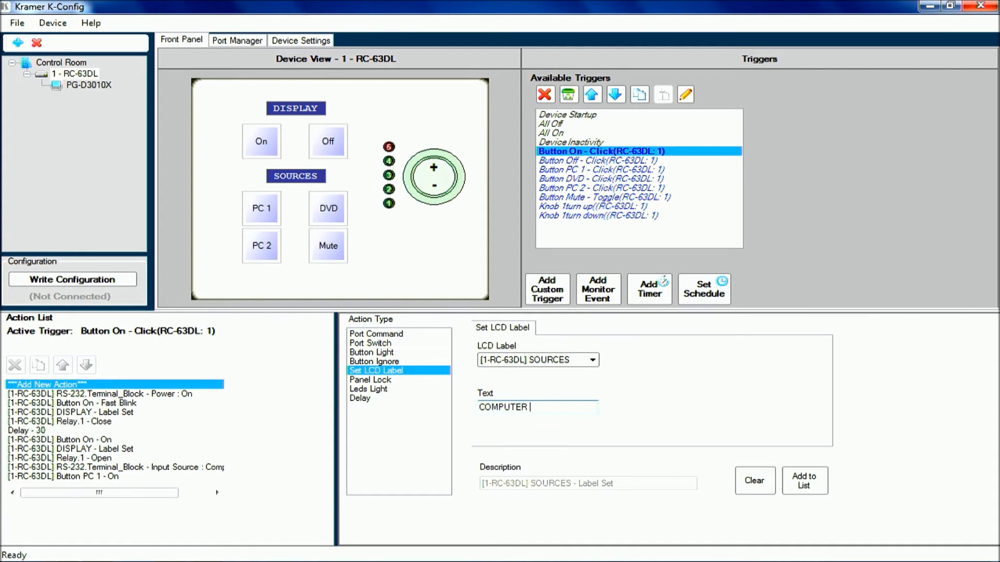
{"action": "left_click", "coordinate": [802, 479]}
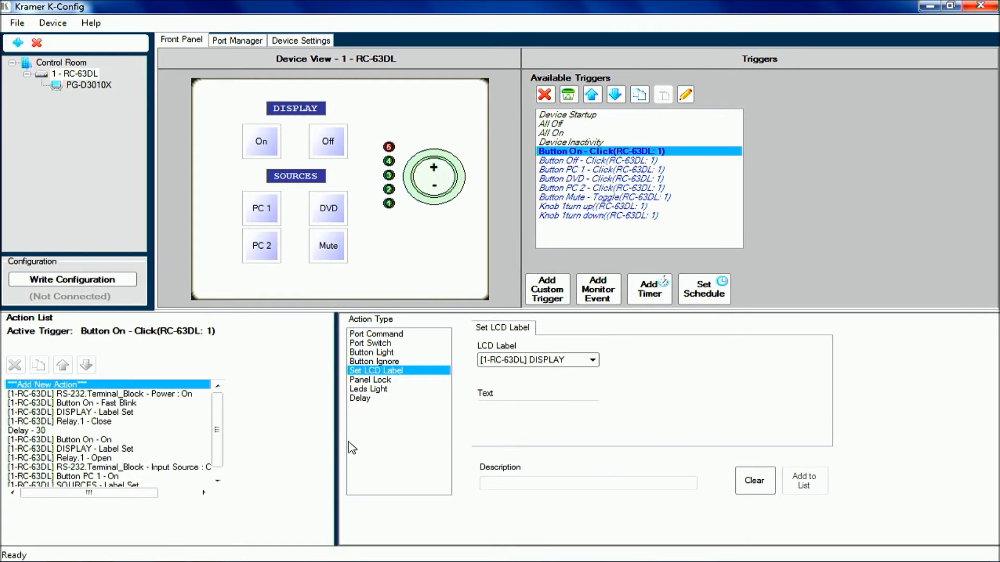
- Add a Button Ignore action to the On trigger that sets the Off button to Unignore
{"action": "left_click_drag", "start_coordinate": [215, 416], "coordinate": [248, 395]}
{"action": "left_click", "coordinate": [376, 360]}
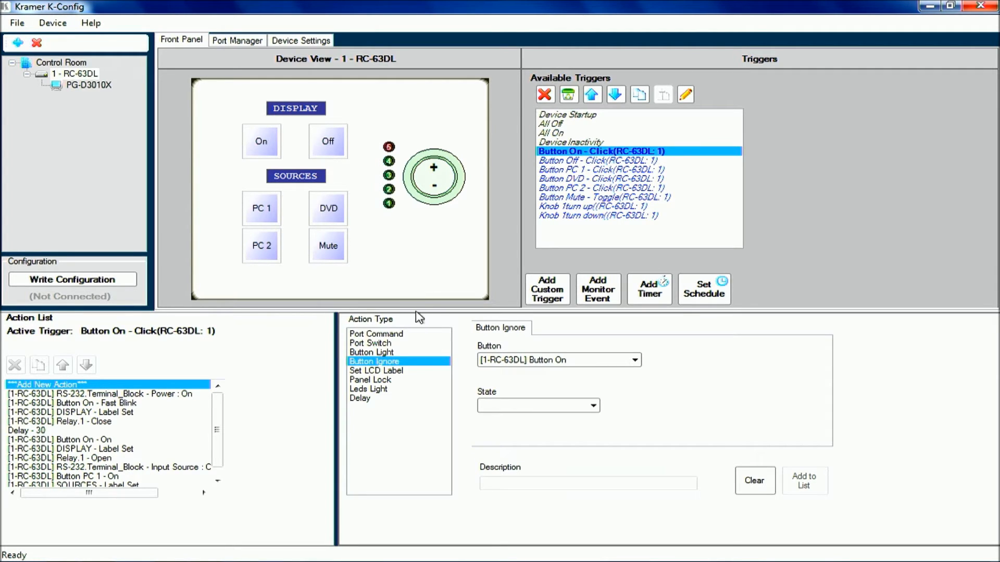
{"action": "left_click", "coordinate": [576, 360]}
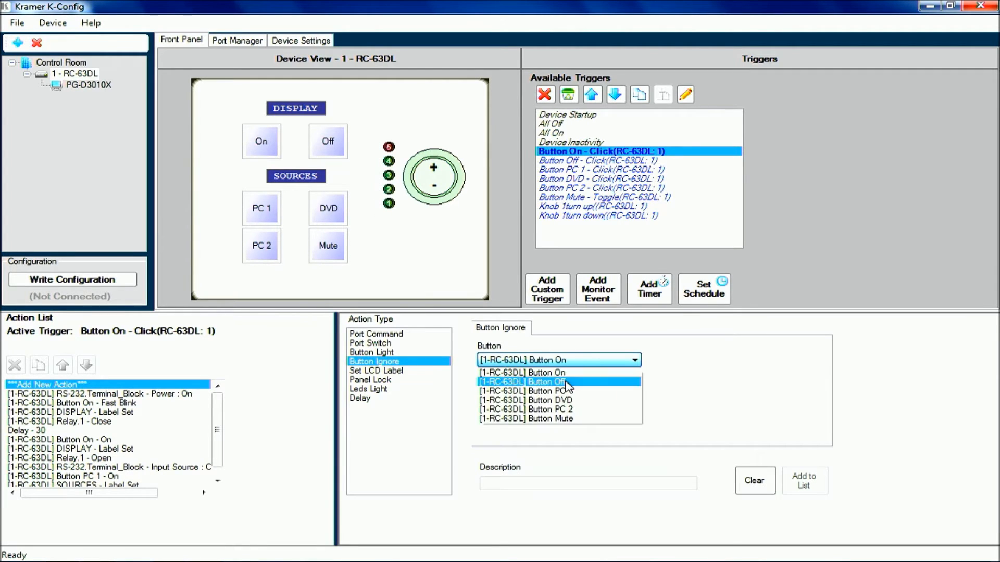
{"action": "left_click", "coordinate": [570, 382]}
{"action": "left_click", "coordinate": [560, 406]}
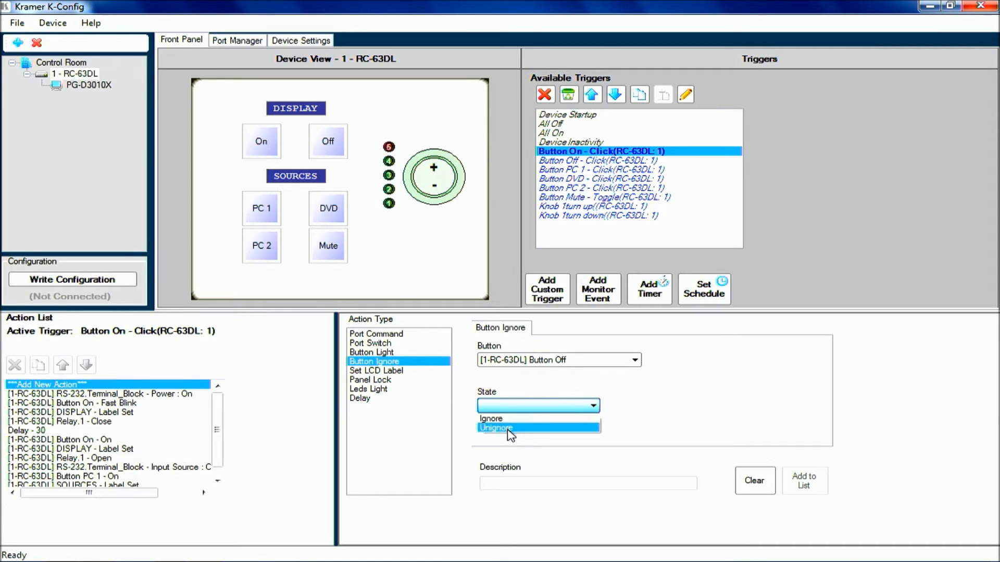
{"action": "left_click", "coordinate": [520, 428]}
{"action": "left_click", "coordinate": [803, 481]}
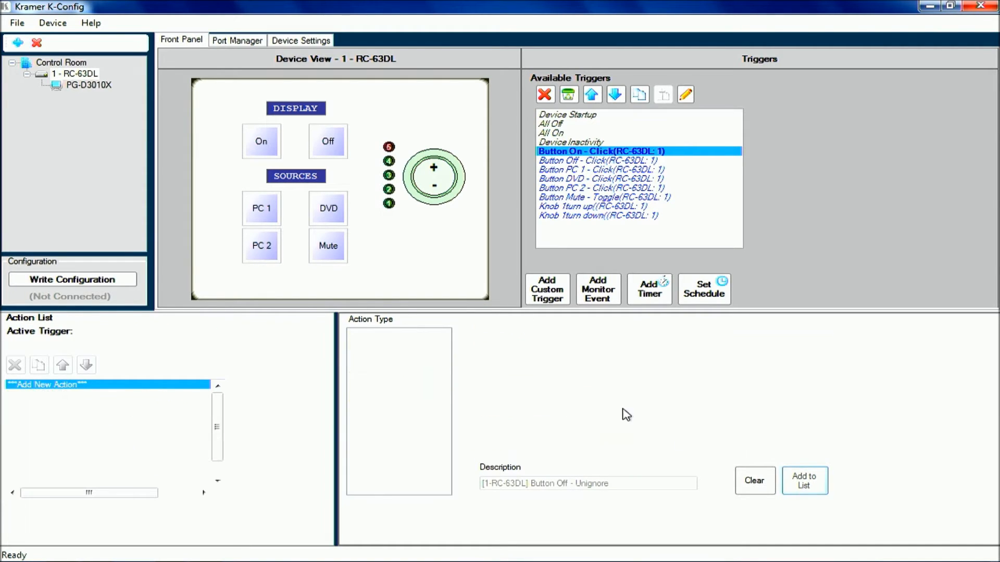
- Add a Button Ignore action to the On trigger that sets the PC 1 button to Unignore
{"action": "left_click", "coordinate": [567, 360]}
{"action": "left_click", "coordinate": [560, 392]}
{"action": "left_click", "coordinate": [560, 406]}
{"action": "left_click", "coordinate": [523, 429]}
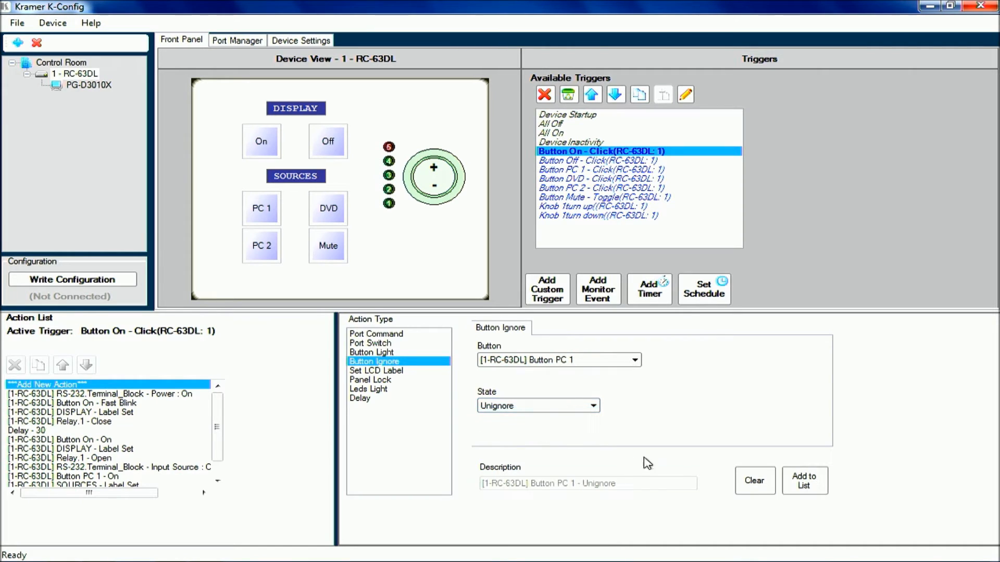
{"action": "left_click", "coordinate": [800, 483]}
- Add a Button Ignore action to the On trigger that sets the DVD button to Unignore
{"action": "left_click", "coordinate": [573, 364]}
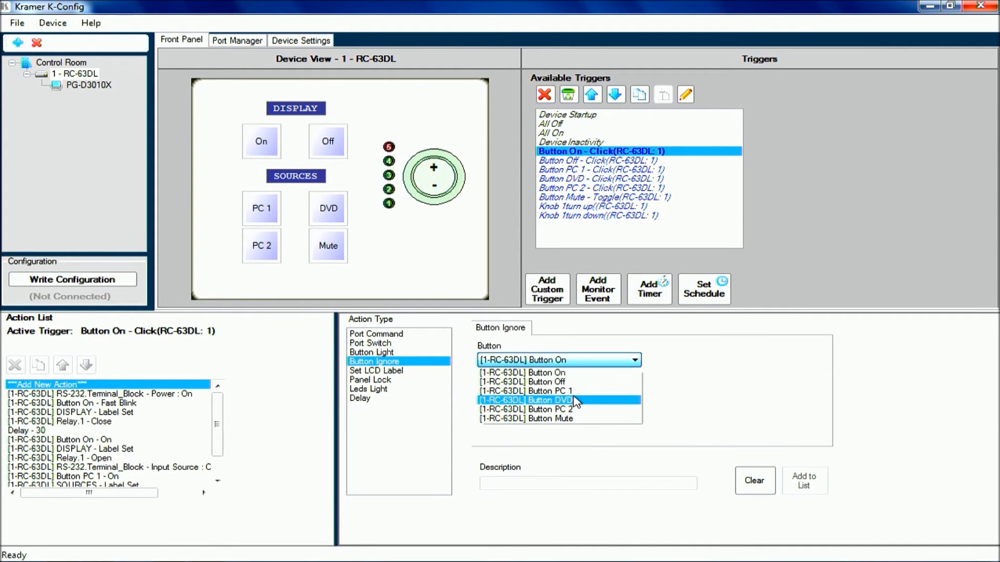
{"action": "left_click", "coordinate": [573, 400]}
{"action": "left_click", "coordinate": [560, 406]}
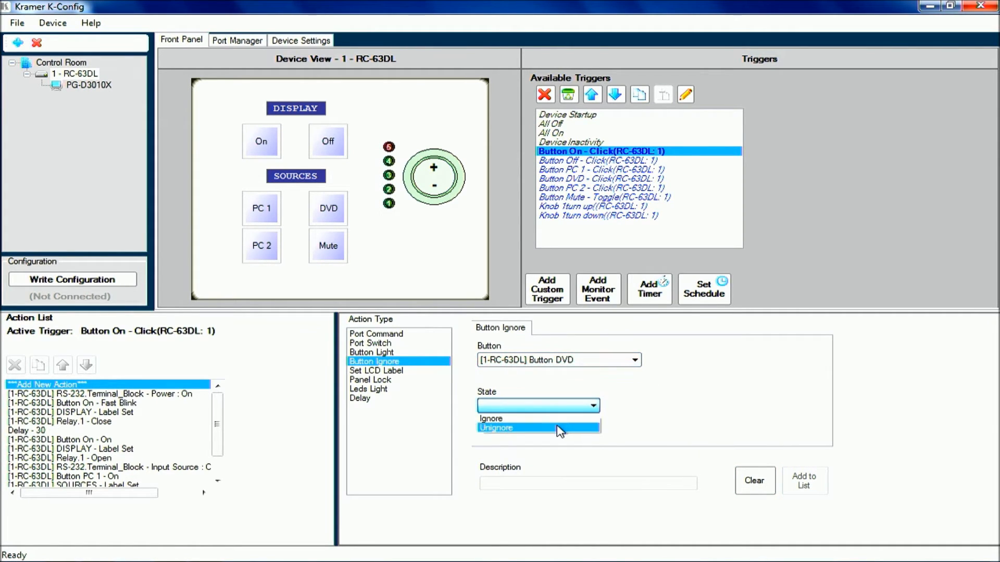
{"action": "left_click", "coordinate": [556, 428]}
{"action": "left_click", "coordinate": [805, 482]}
- Add a Button Ignore action to the On trigger that sets the PC 2 button to Unignore
{"action": "left_click", "coordinate": [599, 360]}
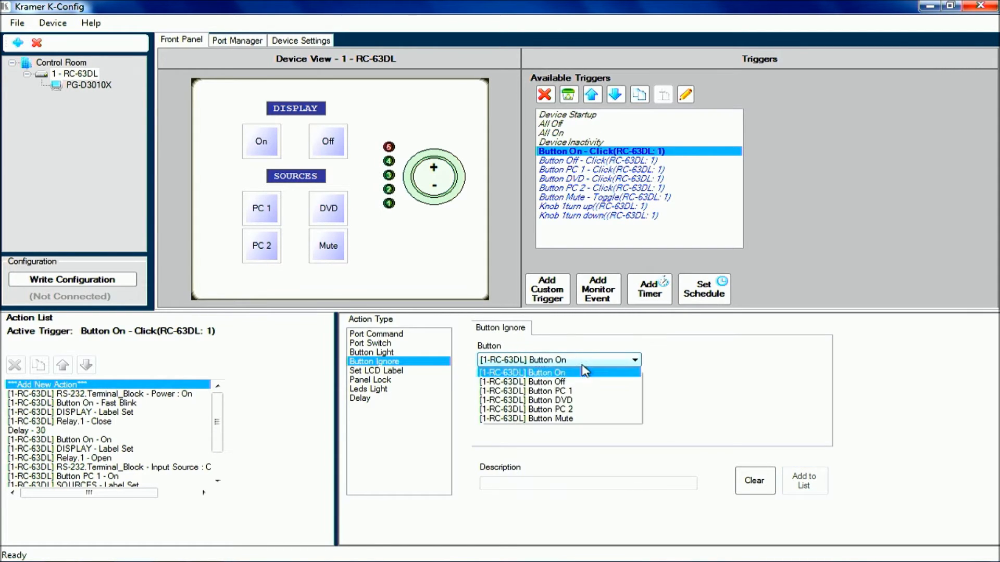
{"action": "left_click", "coordinate": [588, 409]}
{"action": "left_click", "coordinate": [587, 412]}
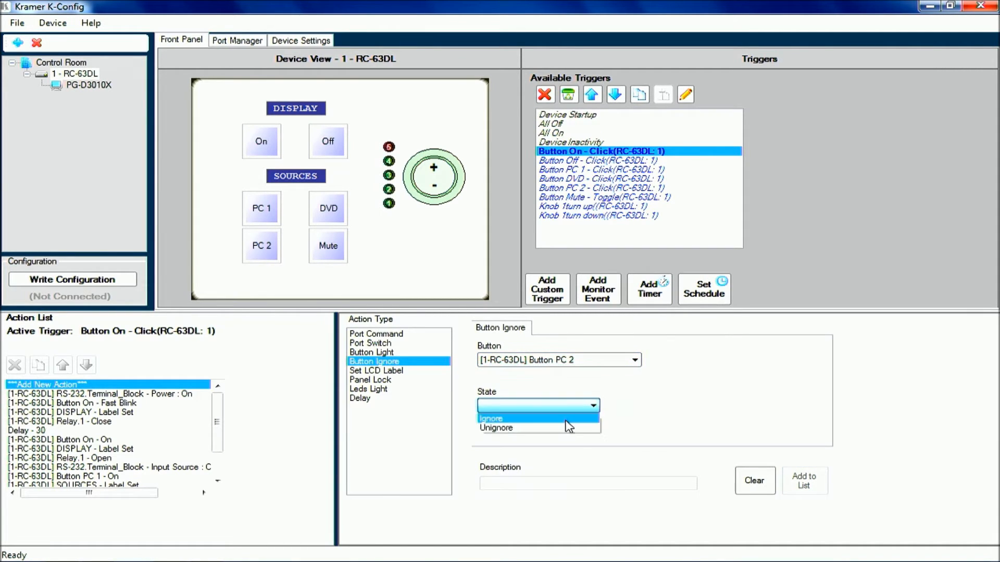
{"action": "left_click", "coordinate": [563, 428]}
{"action": "left_click", "coordinate": [802, 483]}
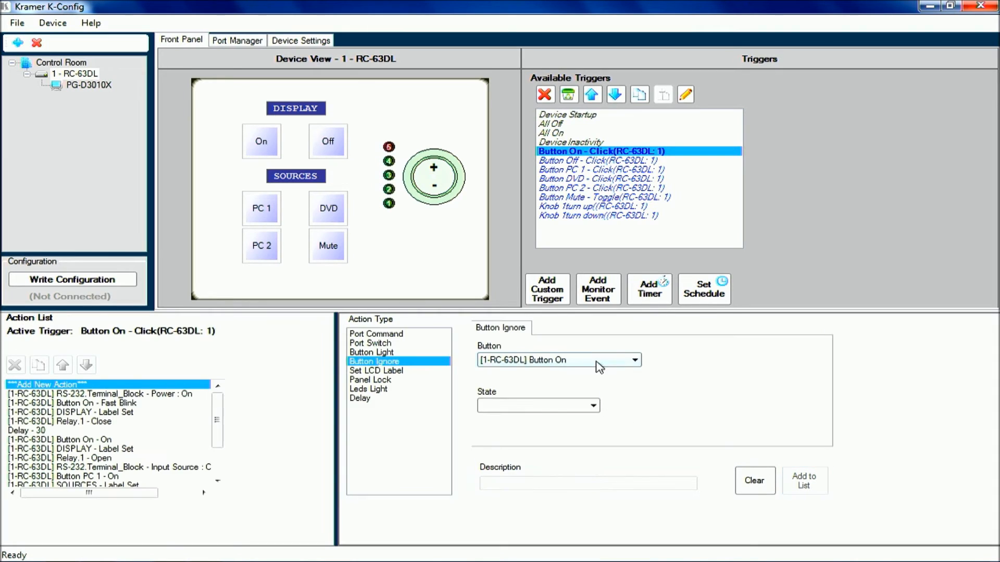
- Add a Button Ignore action to the On trigger that sets the Mute button to Unignore
{"action": "left_click", "coordinate": [598, 360]}
{"action": "left_click", "coordinate": [583, 407]}
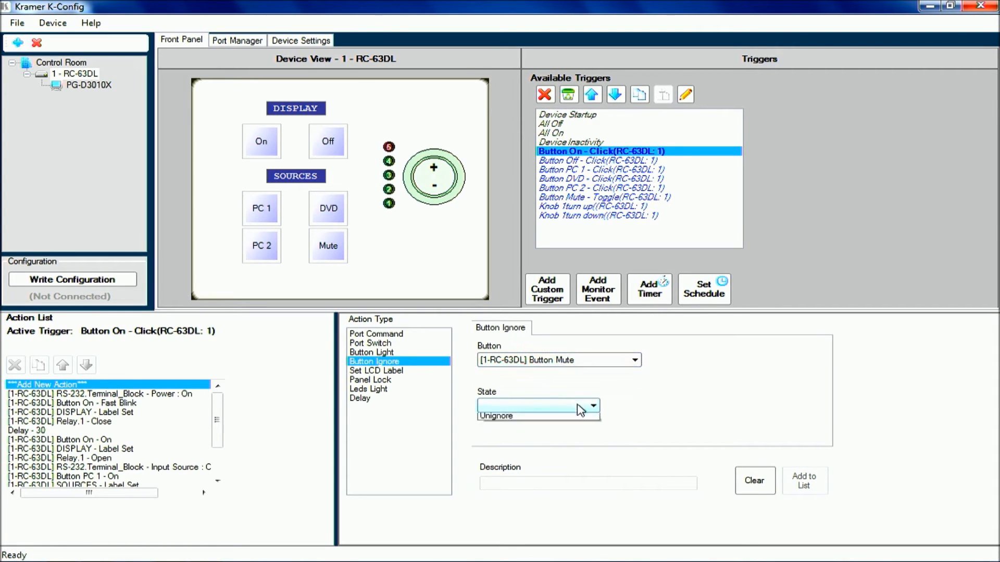
{"action": "left_click", "coordinate": [572, 426]}
{"action": "left_click", "coordinate": [787, 475]}
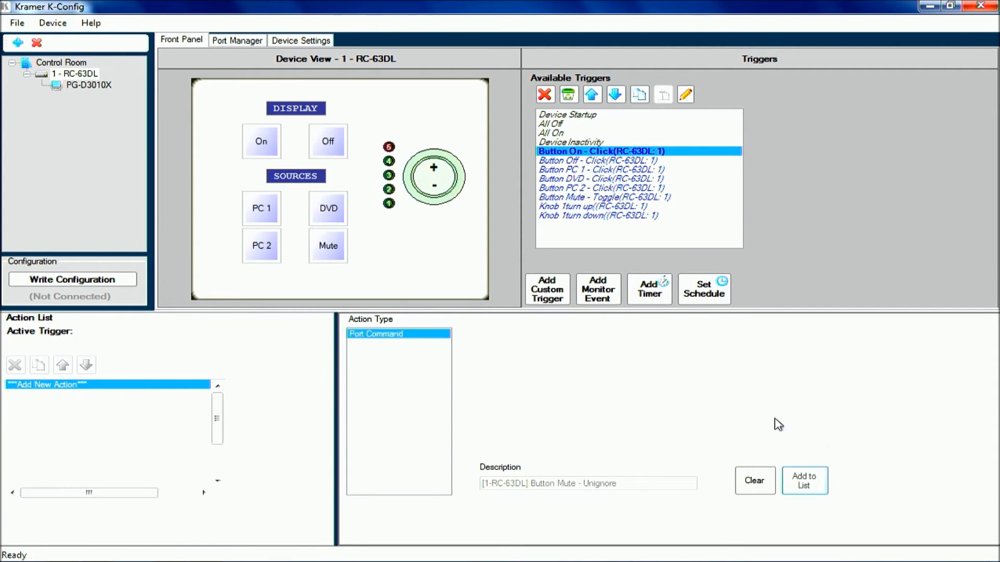
- Add a Button Ignore action to the On trigger that sets the On button to Ignore
{"action": "left_click", "coordinate": [576, 359]}
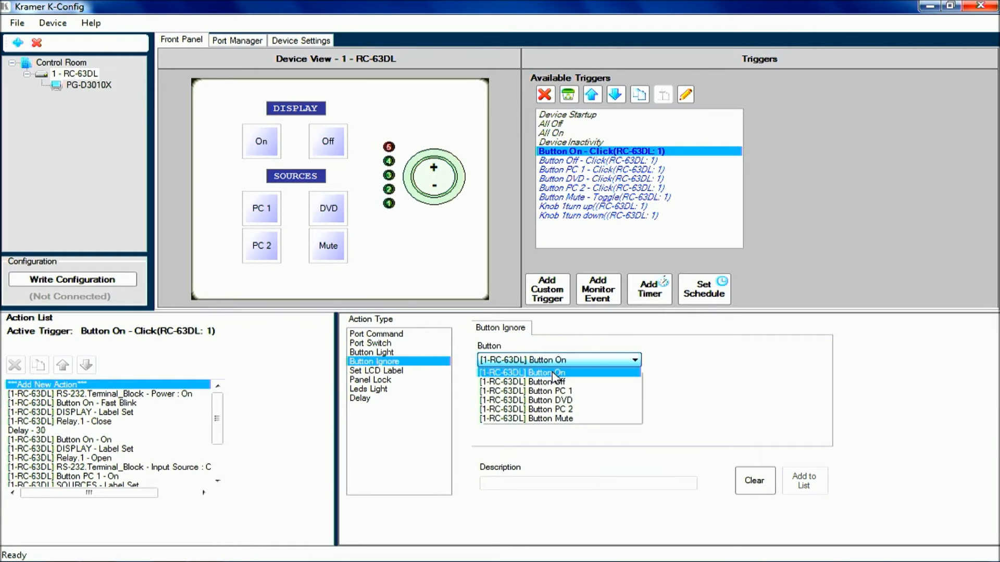
{"action": "left_click", "coordinate": [557, 373]}
{"action": "left_click", "coordinate": [521, 406]}
{"action": "left_click", "coordinate": [491, 419]}
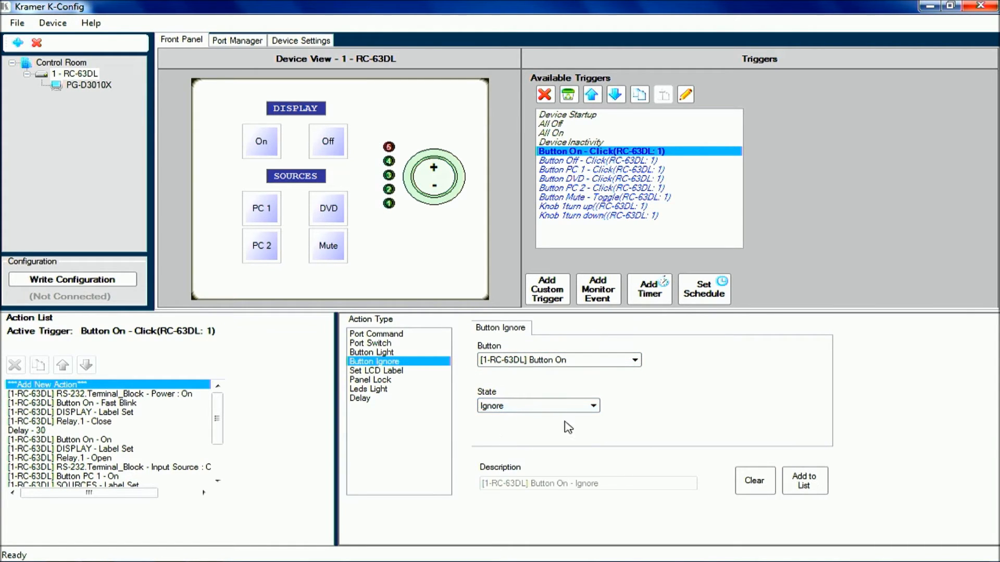
{"action": "left_click", "coordinate": [804, 482]}
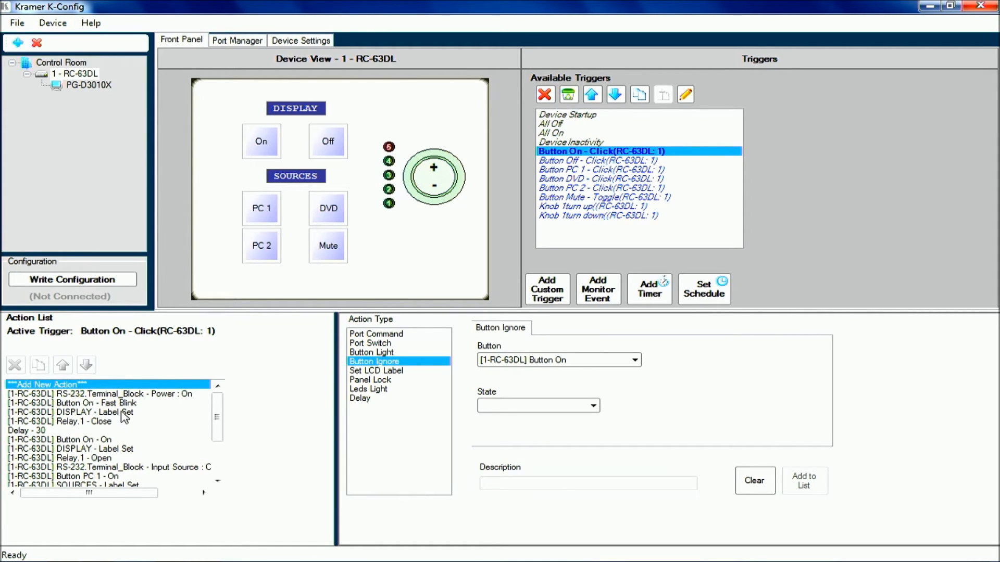
- Review the On trigger's actions from the delay through the final Button On ignore action, checking each one's settings
{"action": "left_click", "coordinate": [69, 431]}
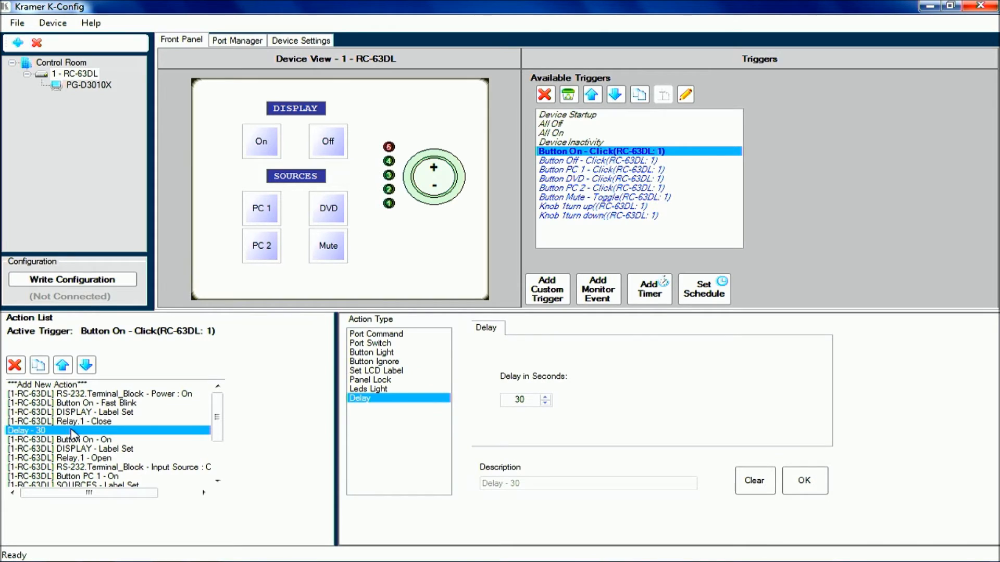
{"action": "left_click", "coordinate": [119, 440]}
{"action": "left_click_drag", "start_coordinate": [217, 418], "coordinate": [217, 450]}
{"action": "left_click", "coordinate": [127, 385]}
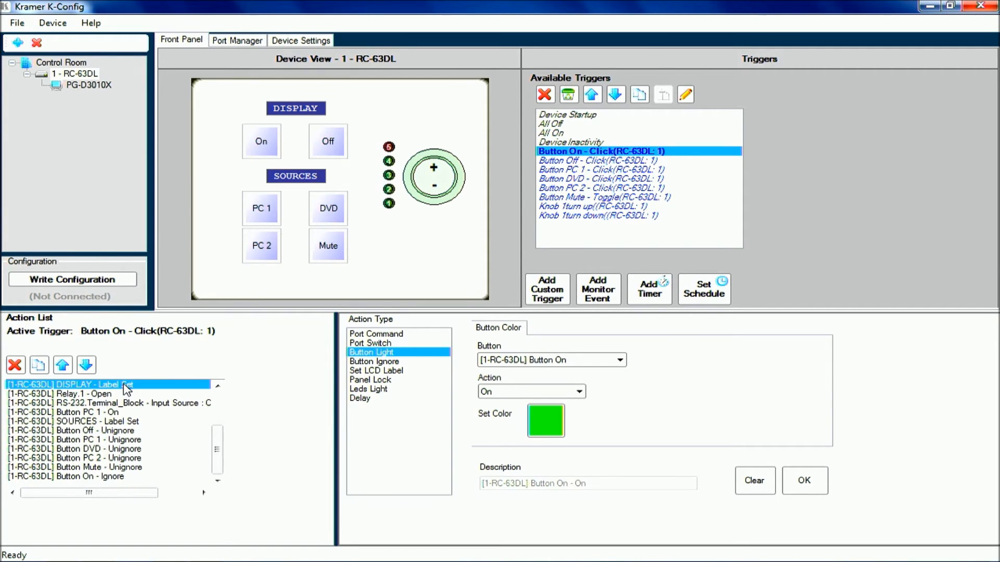
{"action": "left_click", "coordinate": [112, 394]}
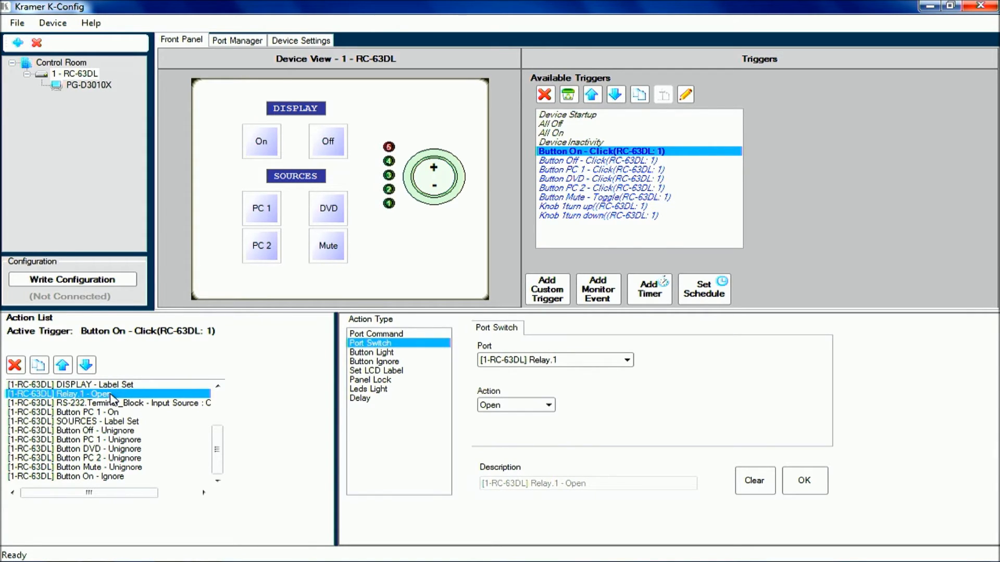
{"action": "left_click", "coordinate": [137, 404]}
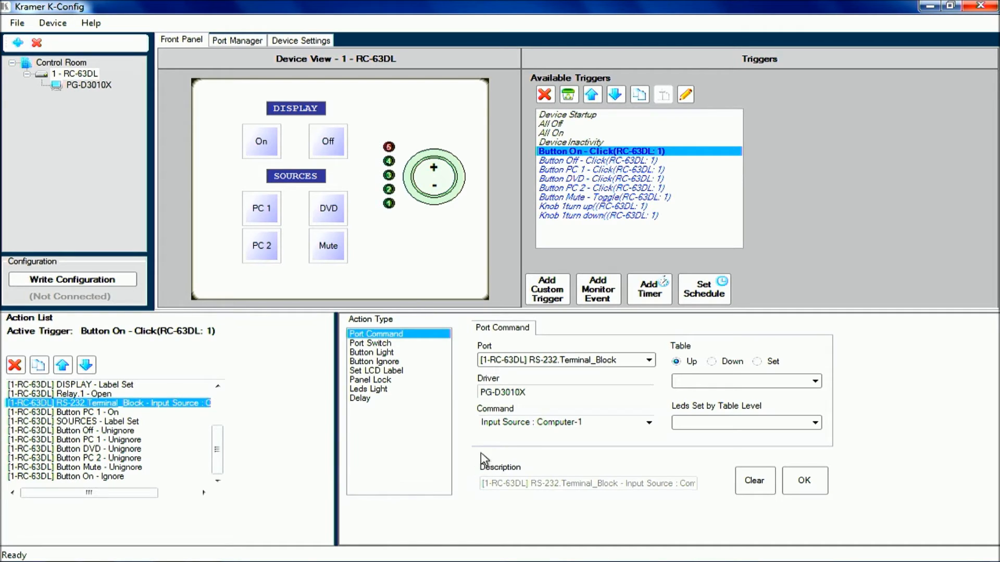
{"action": "left_click", "coordinate": [127, 414]}
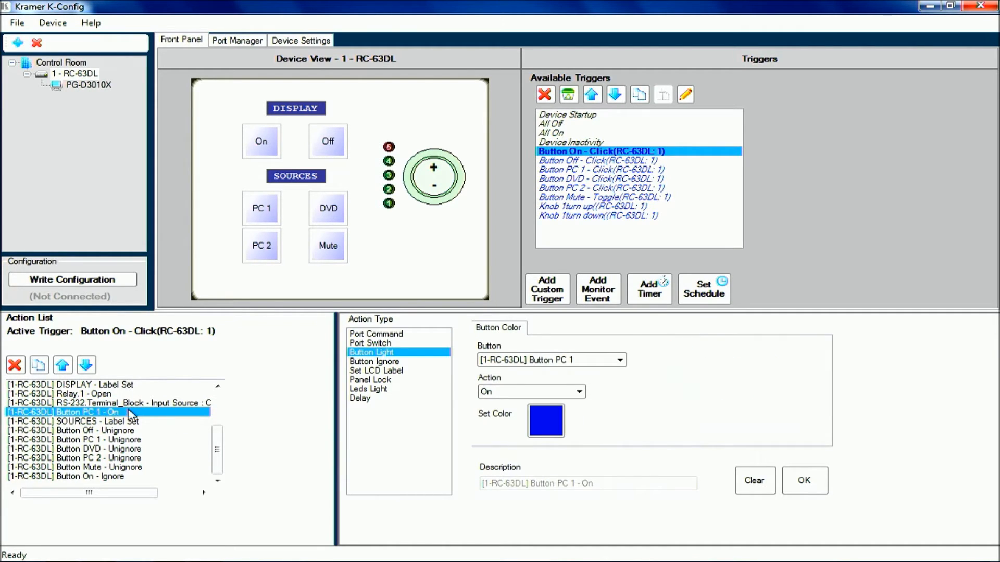
{"action": "left_click", "coordinate": [130, 422]}
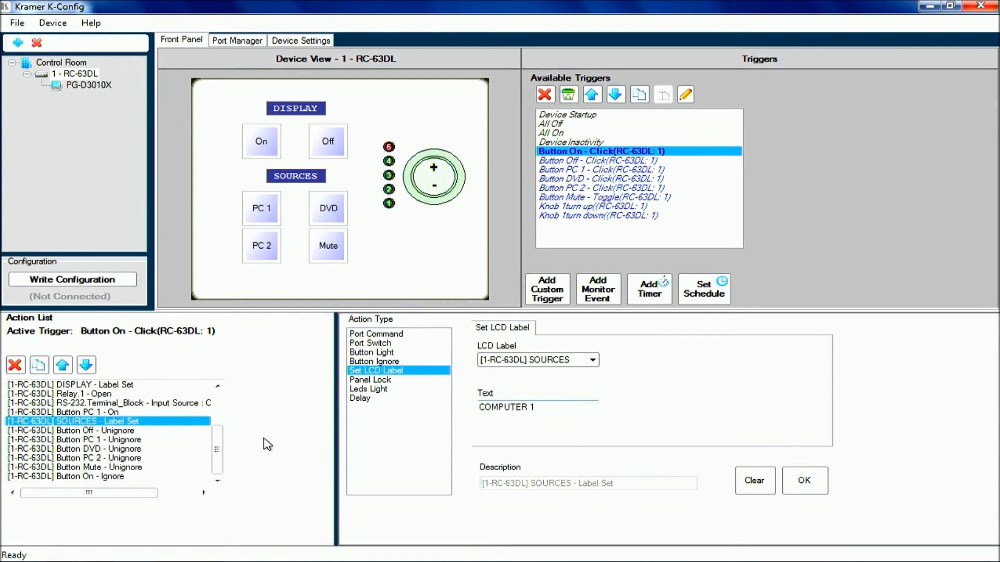
{"action": "left_click", "coordinate": [148, 431]}
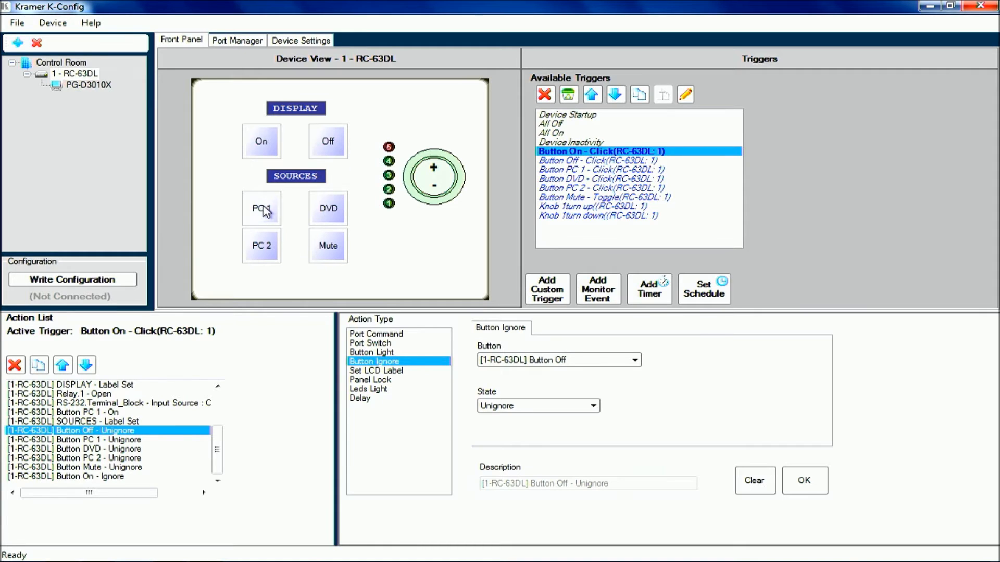
{"action": "left_click", "coordinate": [112, 476]}
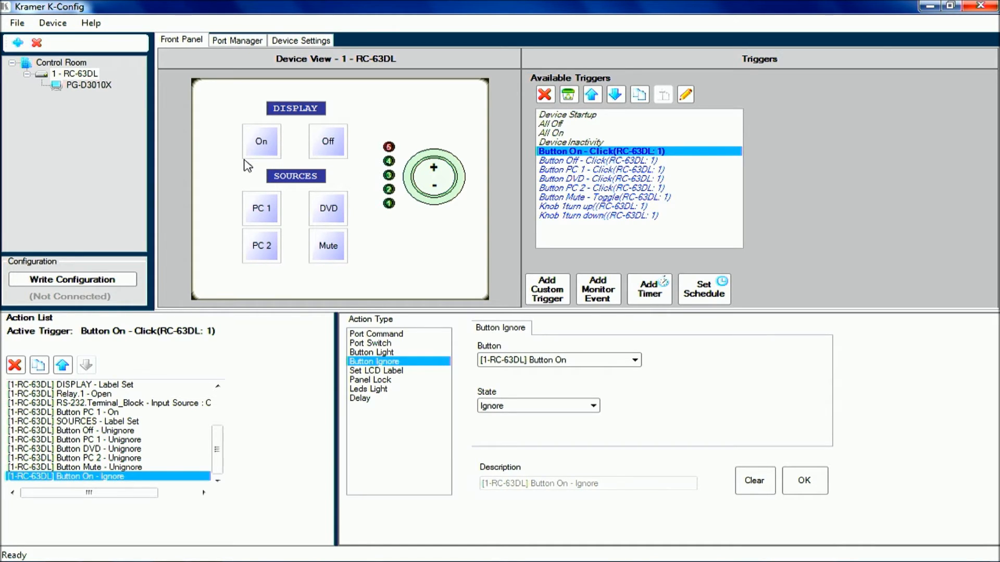
{"action": "left_click_drag", "start_coordinate": [217, 449], "coordinate": [217, 415]}
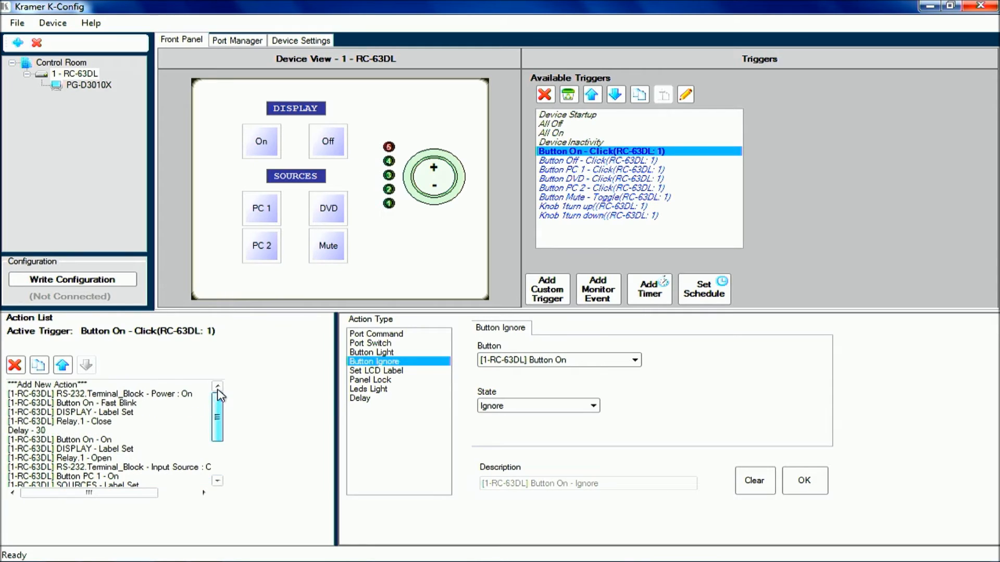
- Add the PG-D3010X Power : Off command on the RS-232 Terminal_Block port to the Button Off click trigger
{"action": "left_click", "coordinate": [636, 162]}
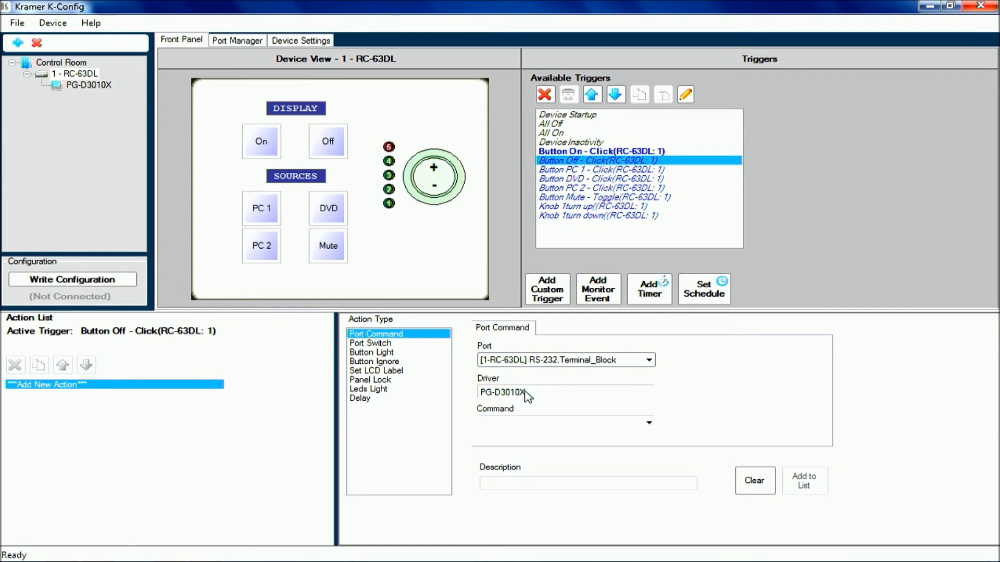
{"action": "left_click", "coordinate": [613, 430]}
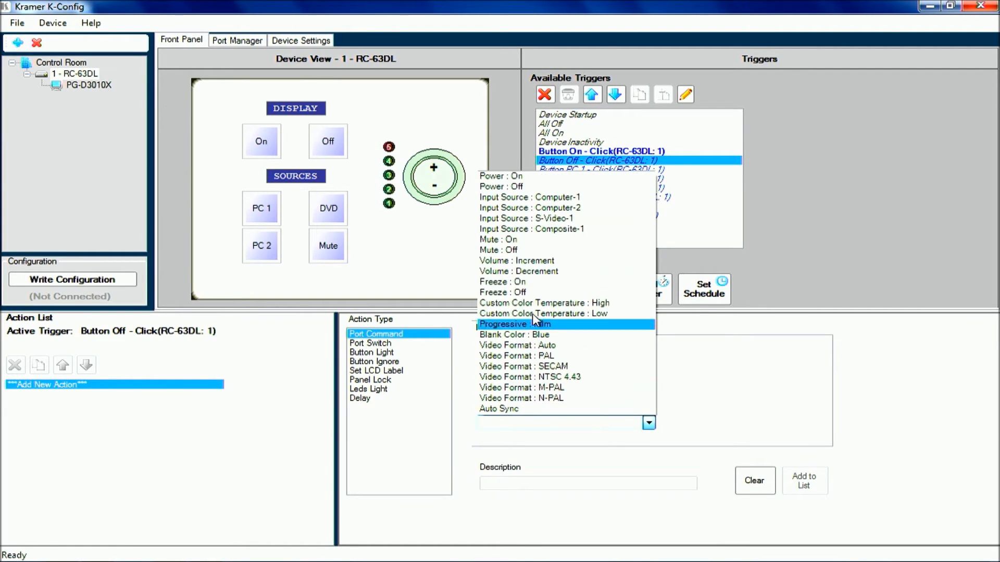
{"action": "left_click", "coordinate": [509, 188]}
{"action": "left_click", "coordinate": [803, 482]}
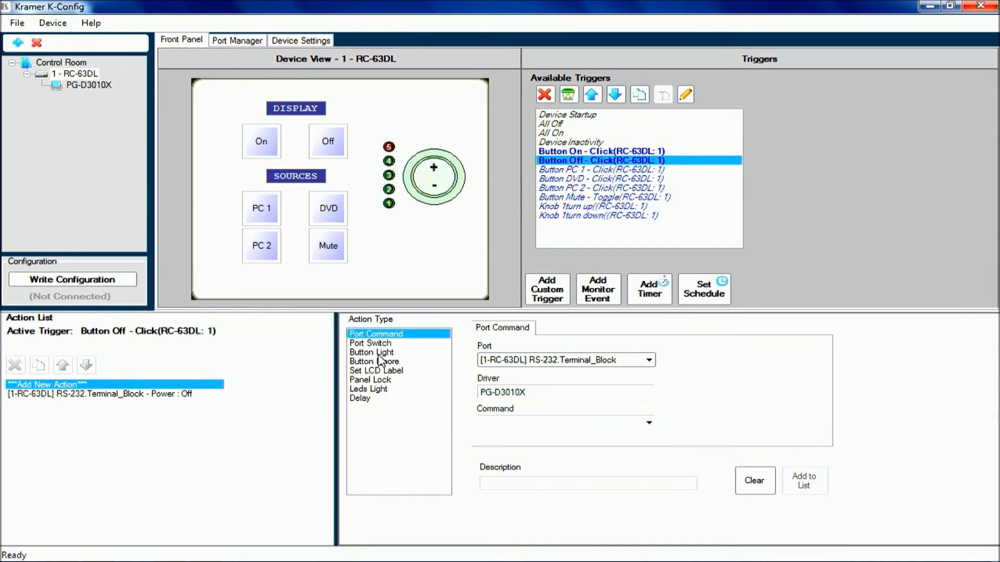
- Add a Button Light action to the Off trigger that makes the Off button Fast Blink in yellow
{"action": "left_click", "coordinate": [384, 353]}
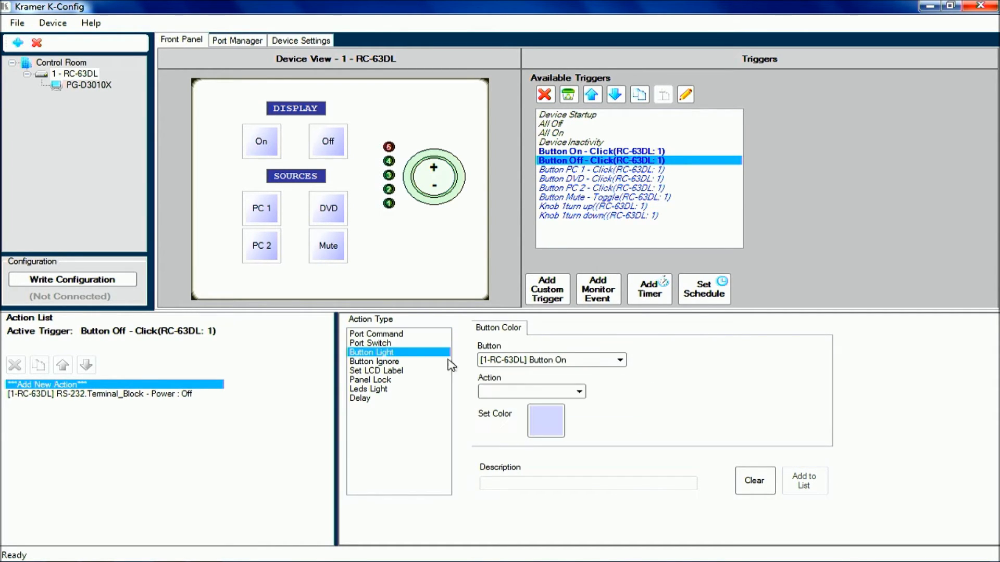
{"action": "left_click", "coordinate": [567, 361]}
{"action": "left_click", "coordinate": [555, 379]}
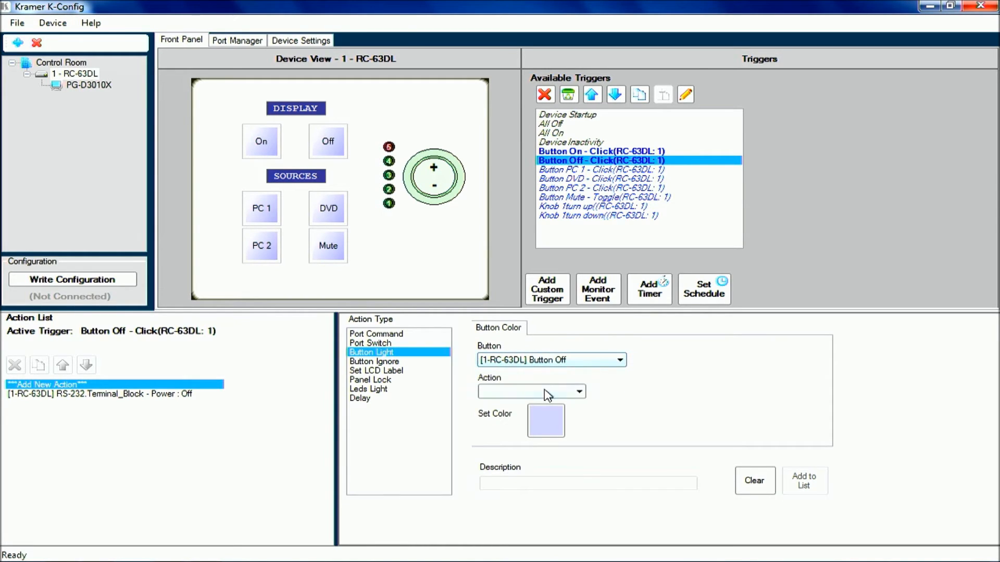
{"action": "left_click", "coordinate": [547, 396]}
{"action": "left_click", "coordinate": [544, 431]}
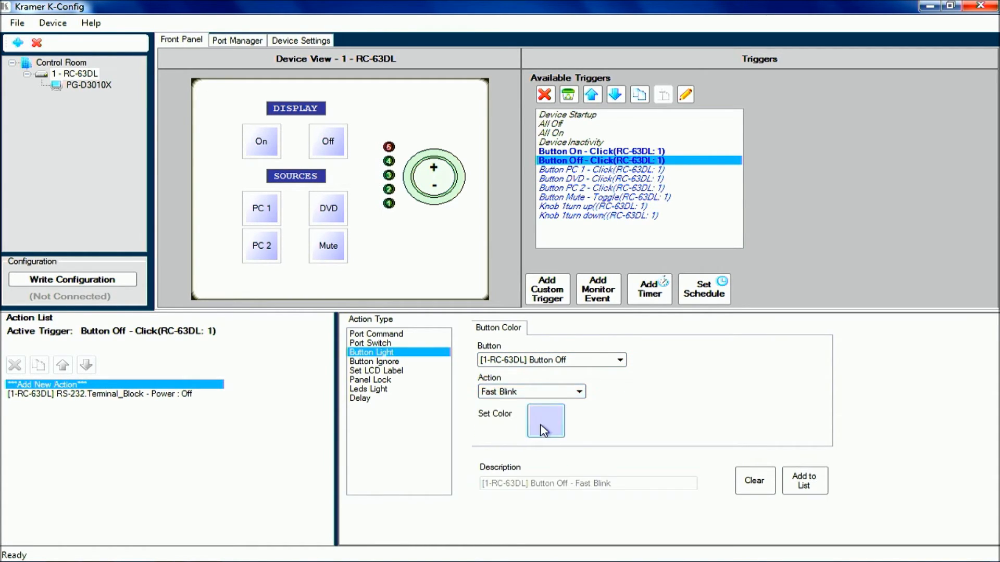
{"action": "left_click", "coordinate": [544, 430]}
{"action": "left_click", "coordinate": [426, 228]}
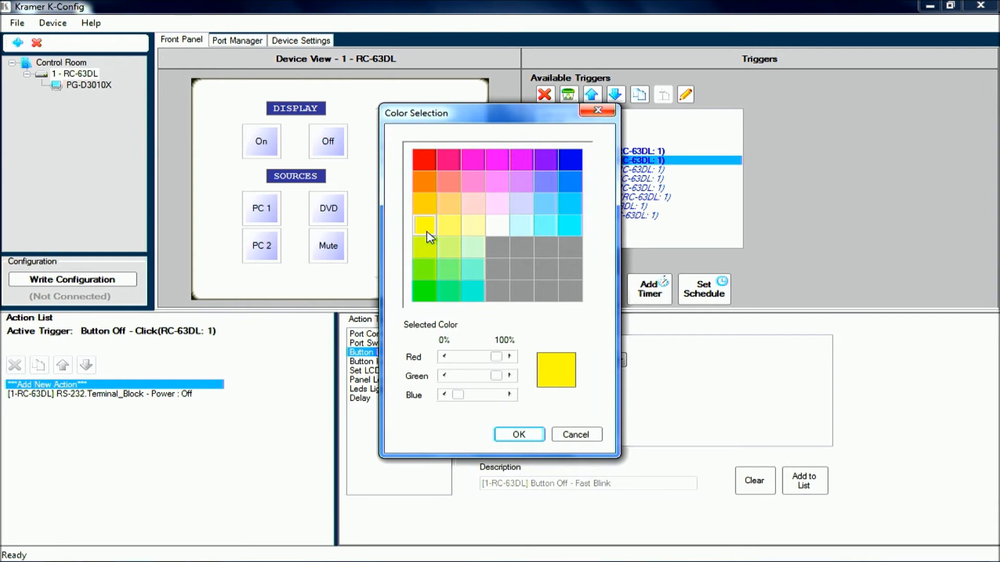
{"action": "left_click", "coordinate": [518, 435]}
{"action": "left_click", "coordinate": [792, 473]}
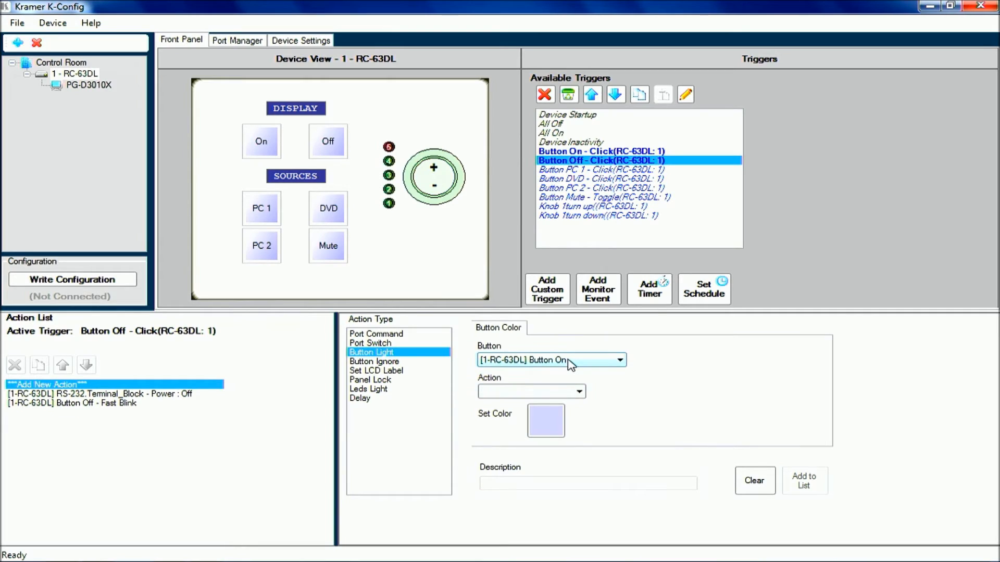
- Add a Button Light action to the Off trigger that turns the On button's light Off
{"action": "left_click", "coordinate": [567, 391]}
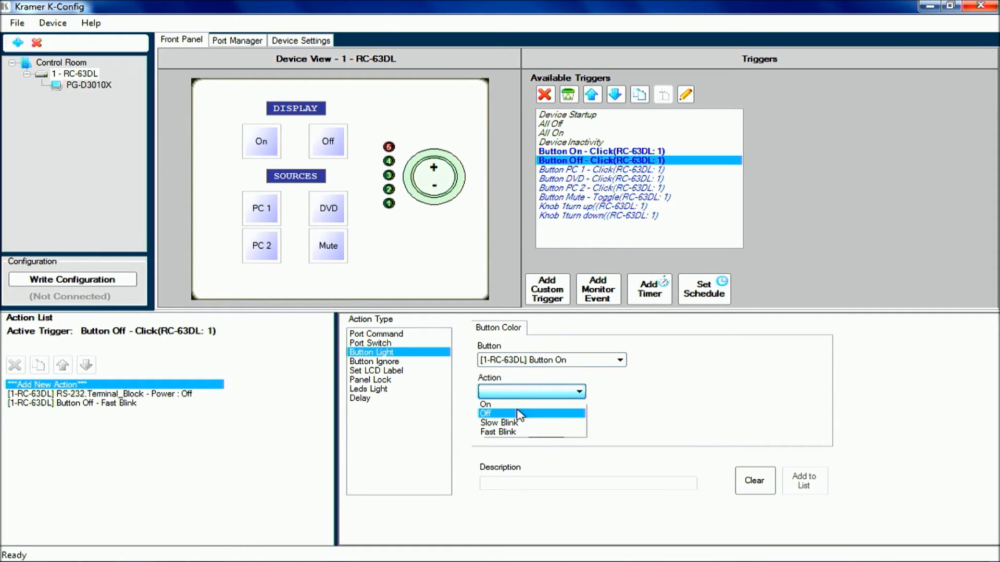
{"action": "left_click", "coordinate": [531, 413]}
{"action": "left_click", "coordinate": [796, 478]}
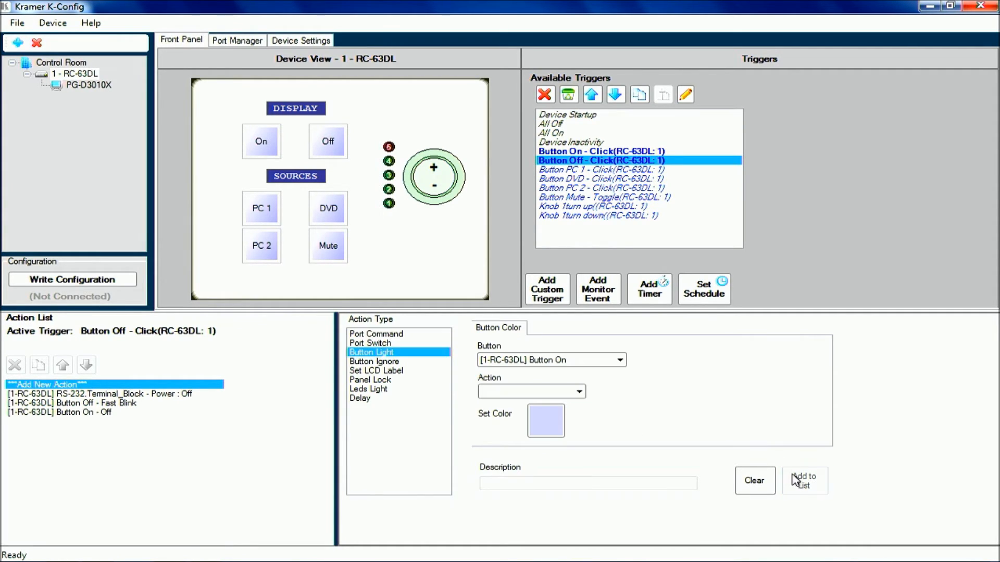
- Add a Button Light action to the Off trigger that turns the PC 1 button's light Off
{"action": "left_click", "coordinate": [586, 364]}
{"action": "left_click", "coordinate": [568, 402]}
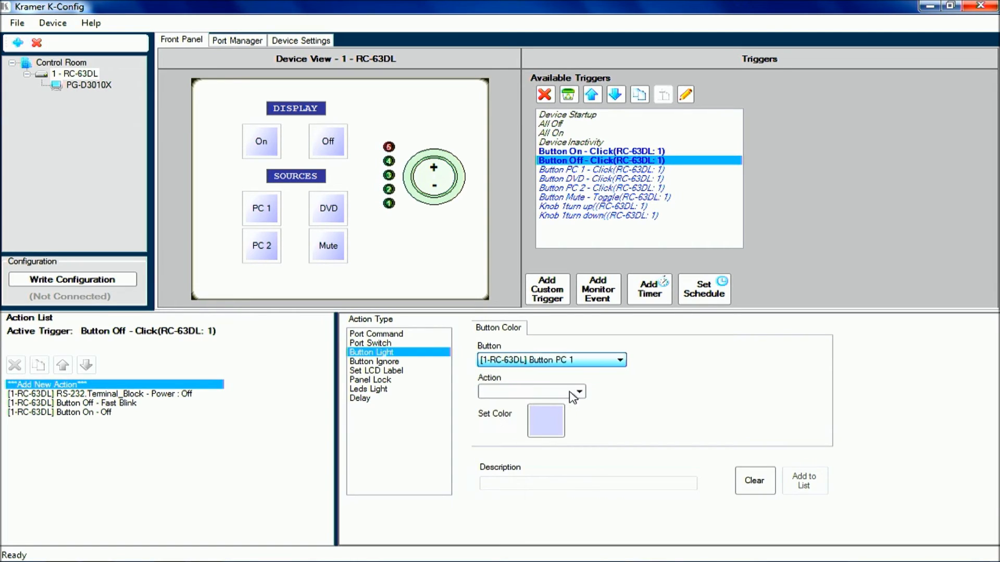
{"action": "left_click", "coordinate": [563, 394]}
{"action": "left_click", "coordinate": [521, 409]}
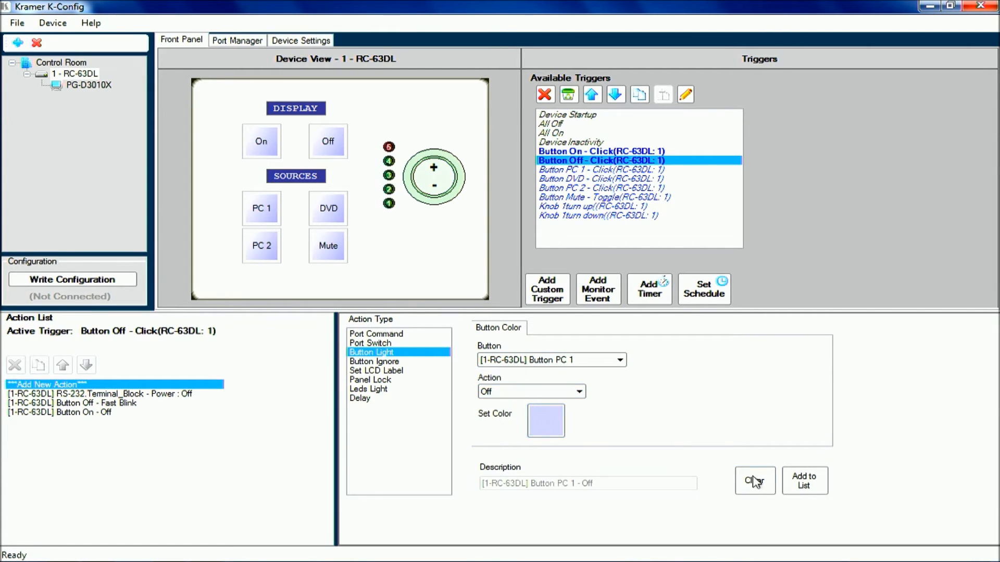
{"action": "left_click", "coordinate": [805, 487]}
- Add a Button Light action to the Off trigger that turns the DVD button's light Off
{"action": "left_click", "coordinate": [526, 359]}
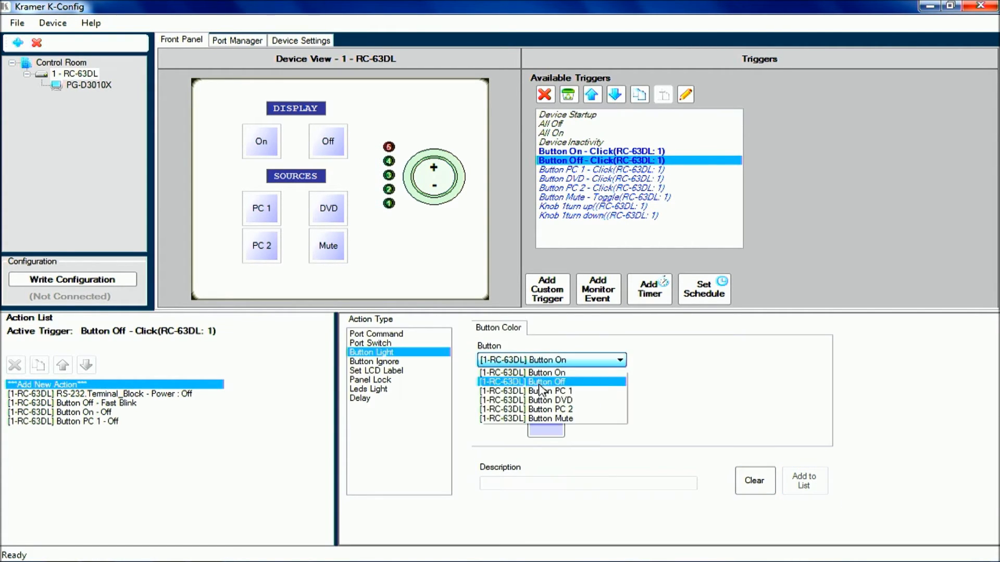
{"action": "left_click", "coordinate": [545, 401]}
{"action": "left_click", "coordinate": [579, 391]}
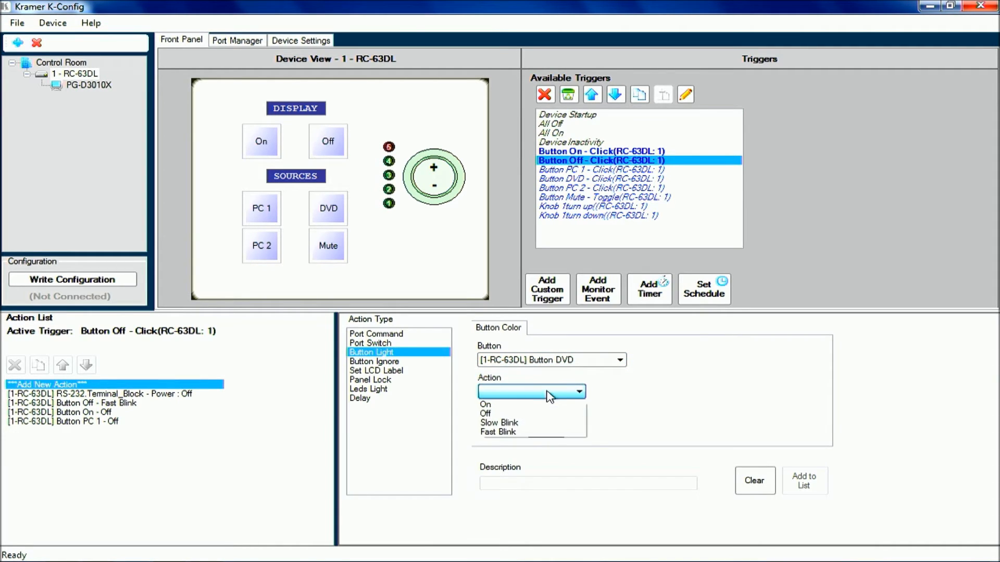
{"action": "left_click", "coordinate": [521, 409]}
{"action": "left_click", "coordinate": [804, 483]}
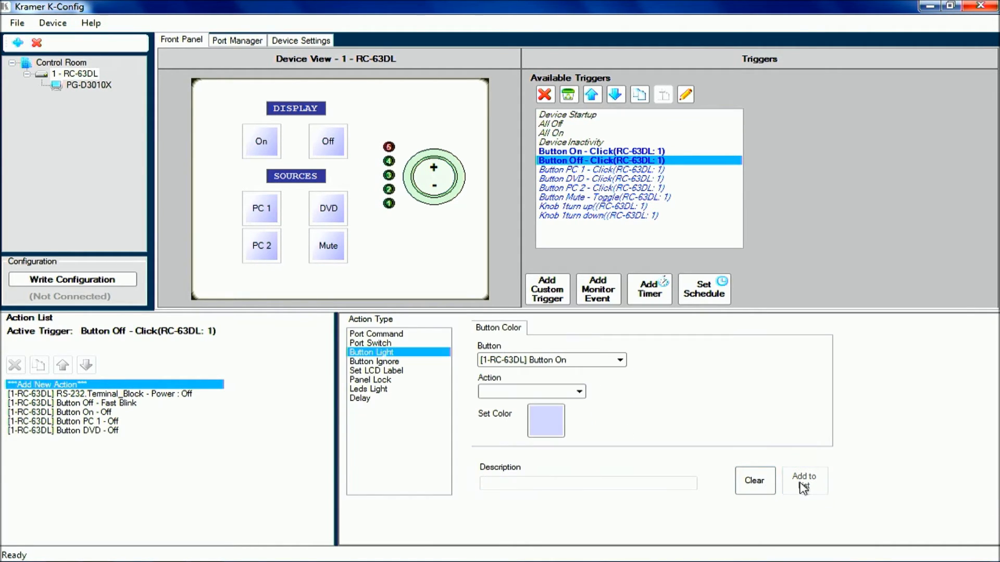
- Add a Button Light action to the Off trigger that turns the PC 2 button's light Off
{"action": "left_click", "coordinate": [589, 365]}
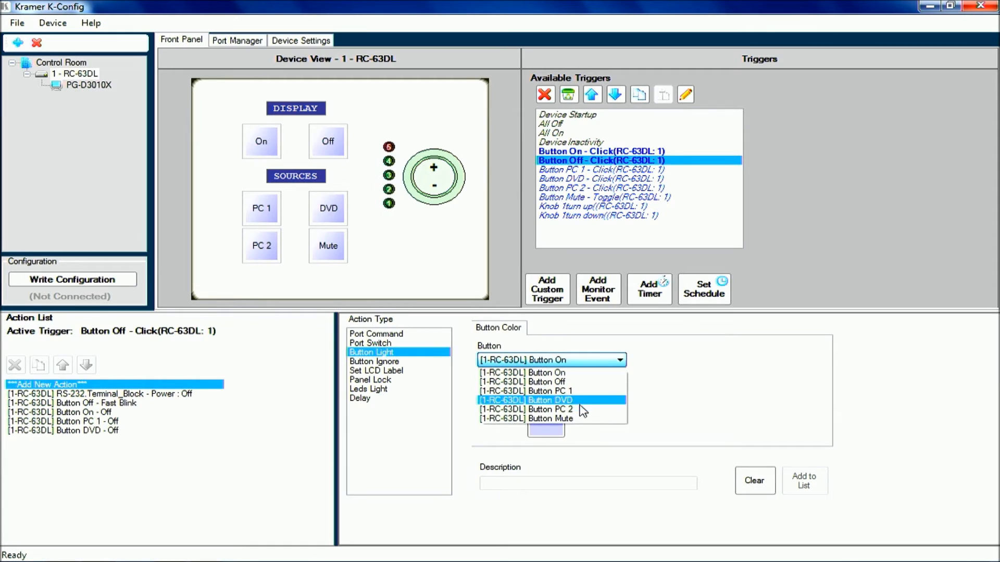
{"action": "left_click", "coordinate": [573, 410]}
{"action": "left_click", "coordinate": [578, 391]}
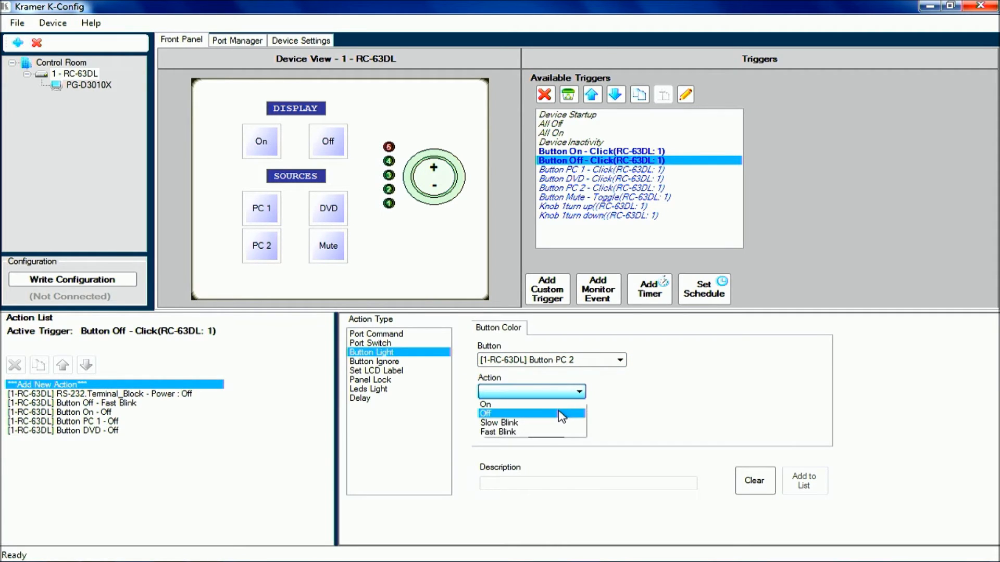
{"action": "left_click", "coordinate": [560, 410]}
{"action": "left_click", "coordinate": [820, 491]}
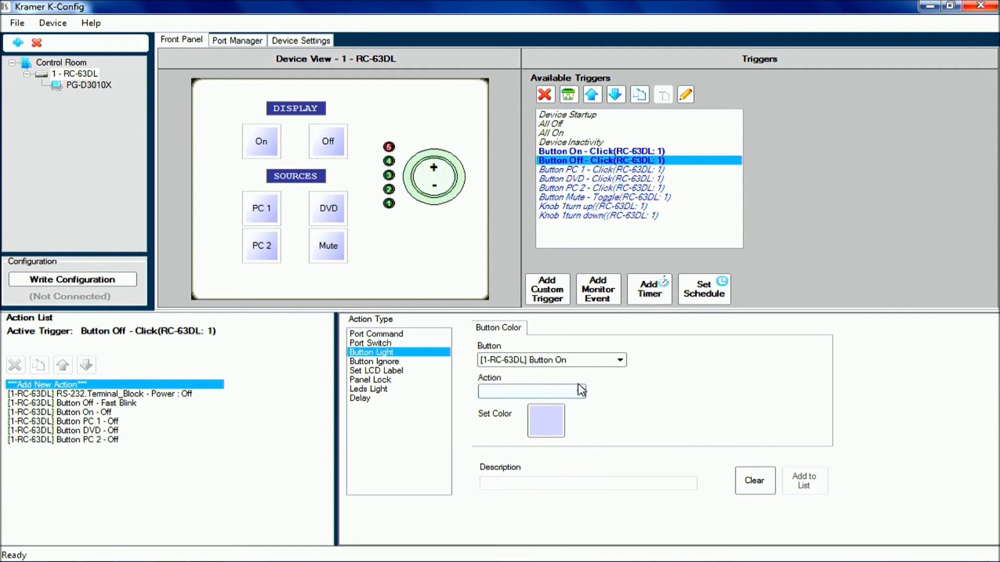
- Add a Button Light action to the Off trigger that turns the Mute button's light Off
{"action": "left_click", "coordinate": [578, 360]}
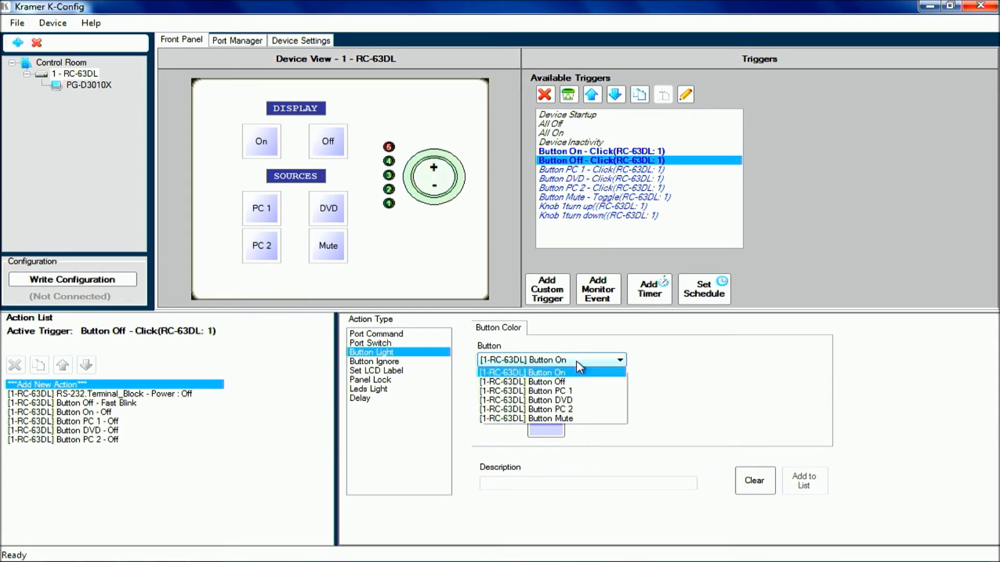
{"action": "left_click", "coordinate": [566, 419]}
{"action": "left_click", "coordinate": [579, 391]}
{"action": "left_click", "coordinate": [573, 413]}
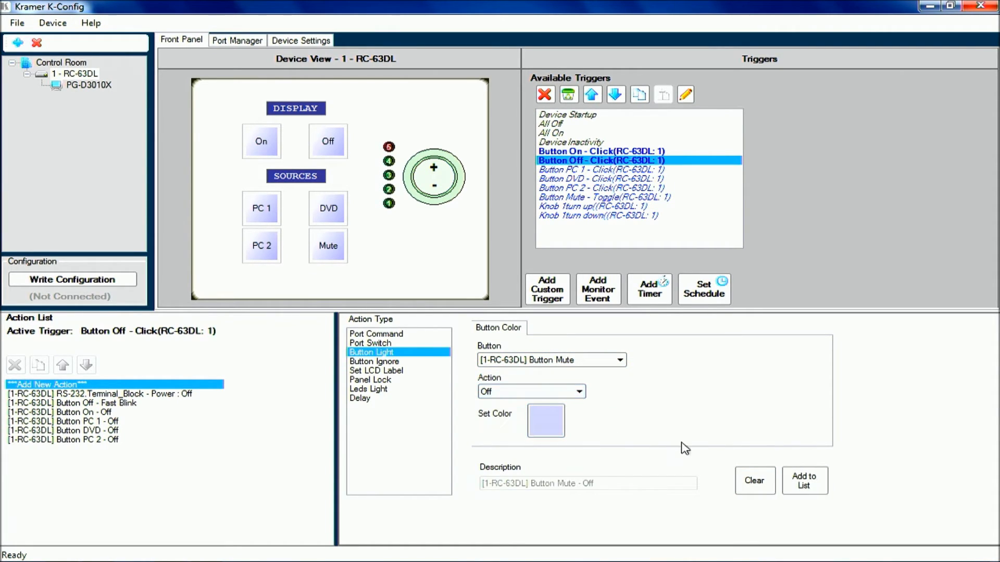
{"action": "left_click", "coordinate": [809, 486]}
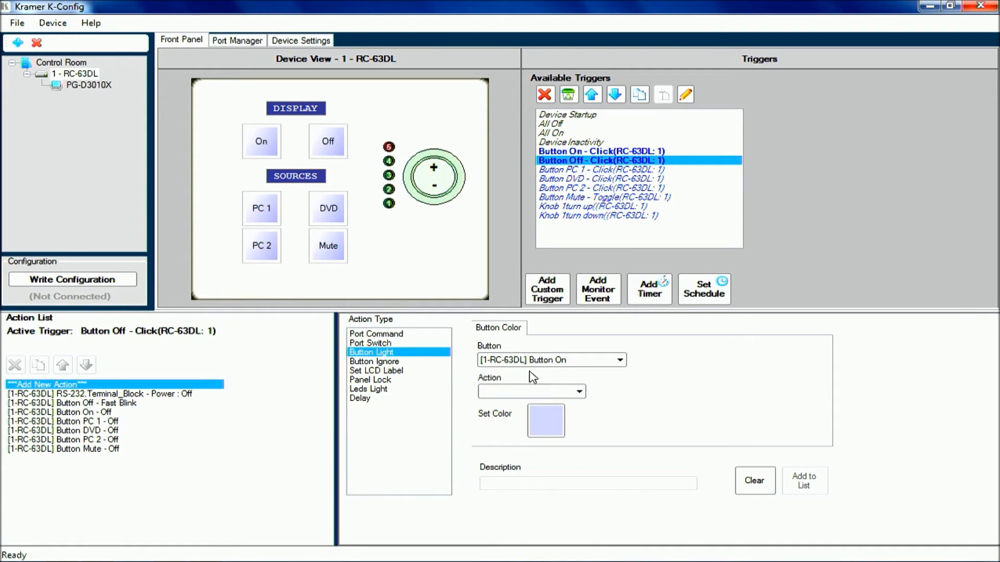
- Add a Set LCD Label action to the Off trigger that changes the DISPLAY label's text to COOLING DOWN
{"action": "left_click", "coordinate": [396, 370]}
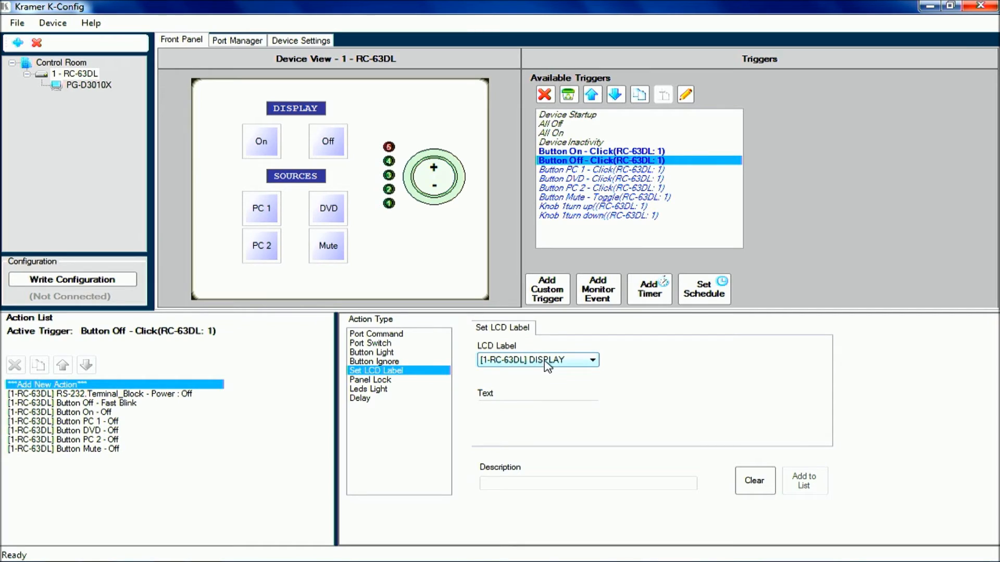
{"action": "left_click", "coordinate": [545, 406]}
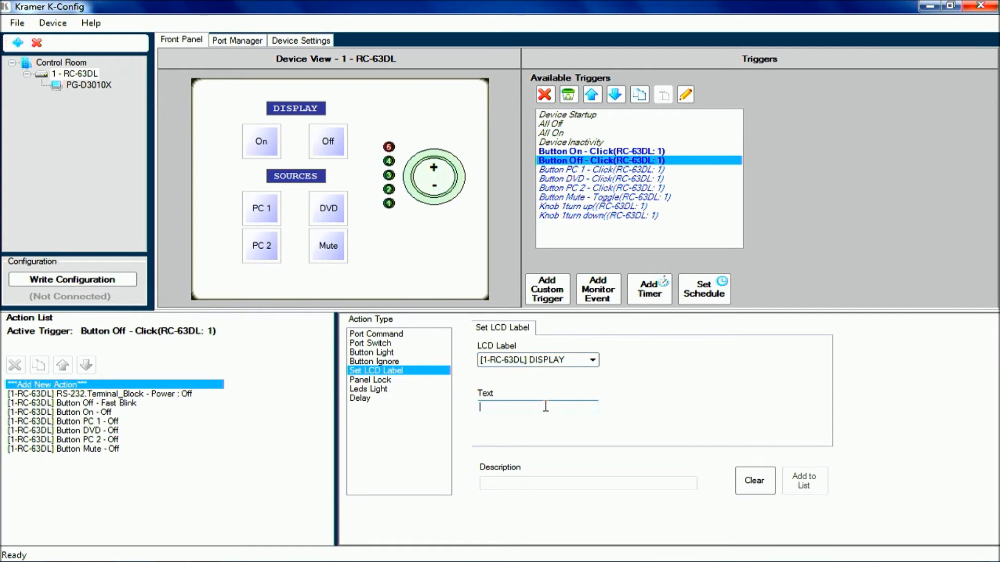
{"action": "type", "text": "COOLI"}
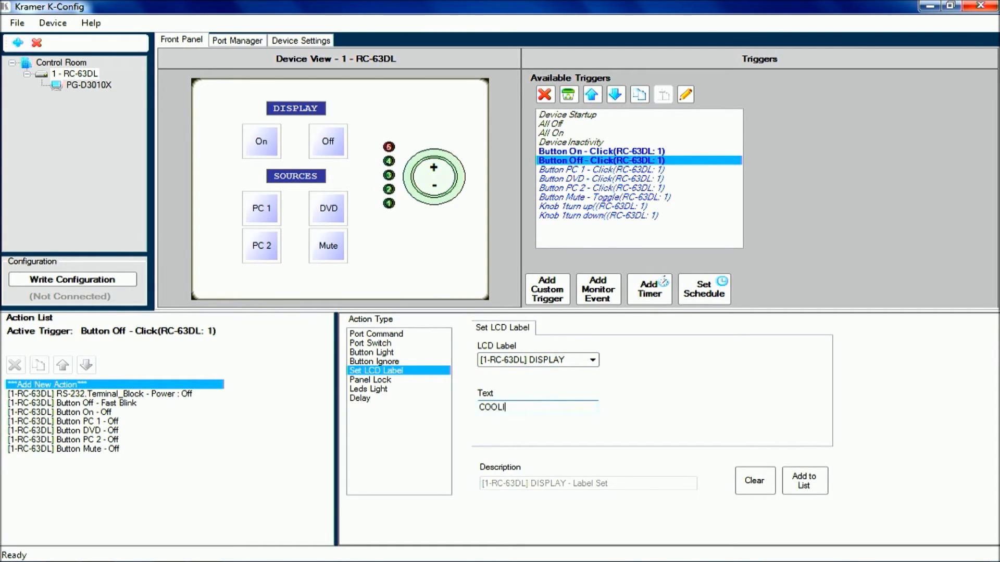
{"action": "type", "text": "NG DOWN"}
{"action": "left_click", "coordinate": [802, 481]}
- Add a Set LCD Label action to the Off trigger that gives the SOURCES label blank text made of spaces
{"action": "left_click", "coordinate": [567, 359]}
{"action": "left_click", "coordinate": [562, 376]}
{"action": "left_click", "coordinate": [556, 407]}
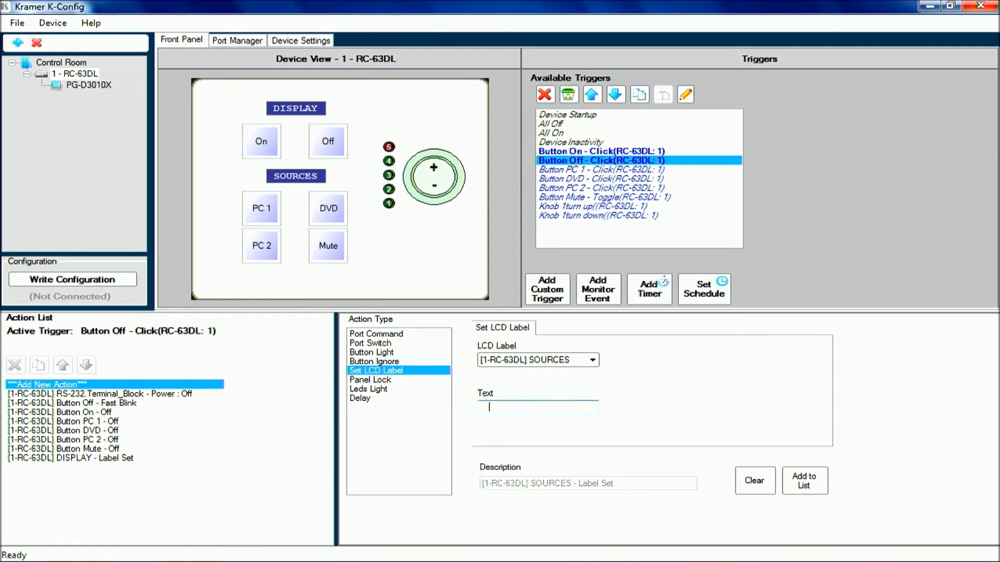
{"action": "left_click", "coordinate": [805, 482]}
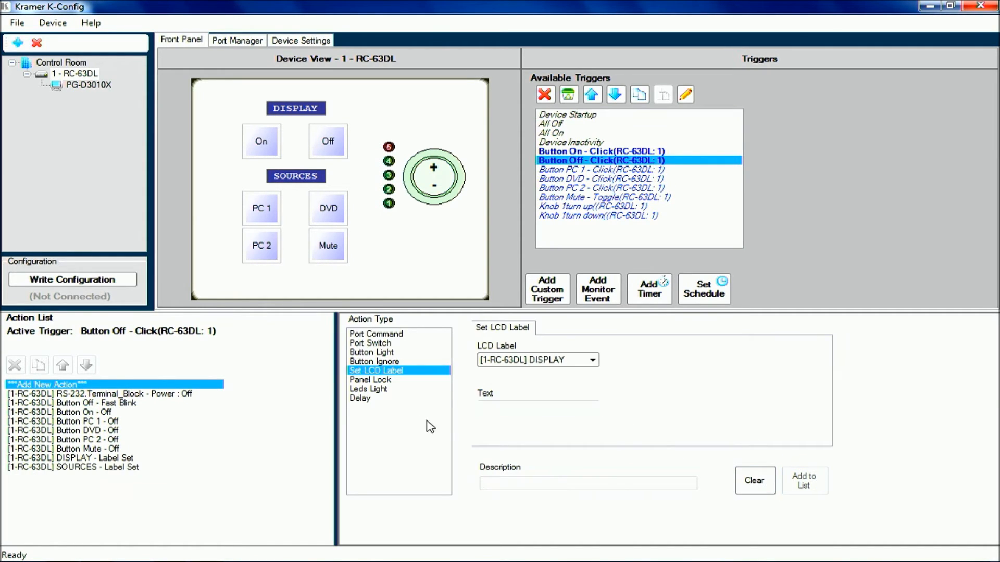
- Add a Port Switch action to the Off trigger that sets Relay.2 to Close
{"action": "left_click", "coordinate": [383, 343]}
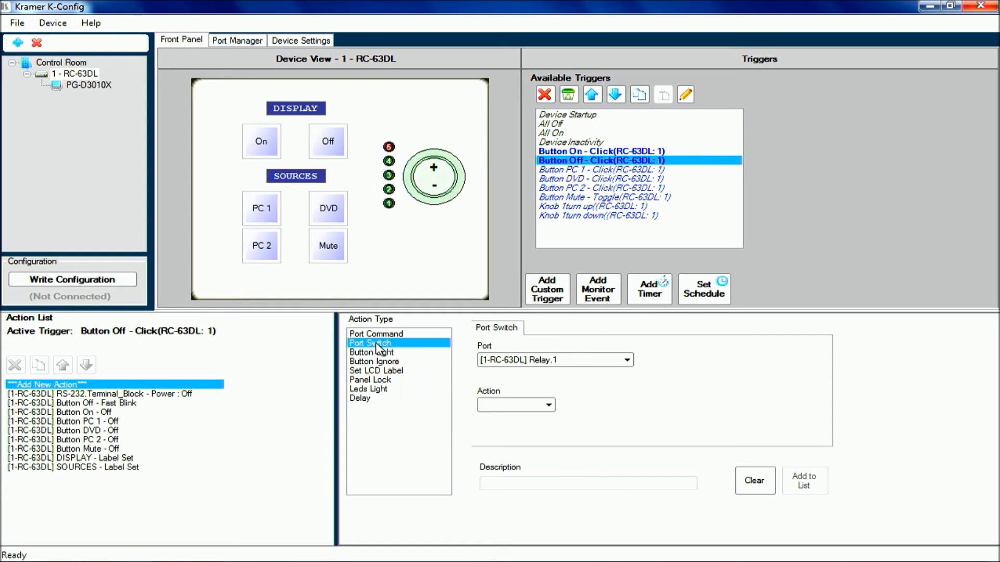
{"action": "left_click", "coordinate": [575, 363]}
{"action": "left_click", "coordinate": [546, 382]}
{"action": "left_click", "coordinate": [517, 408]}
{"action": "left_click", "coordinate": [517, 427]}
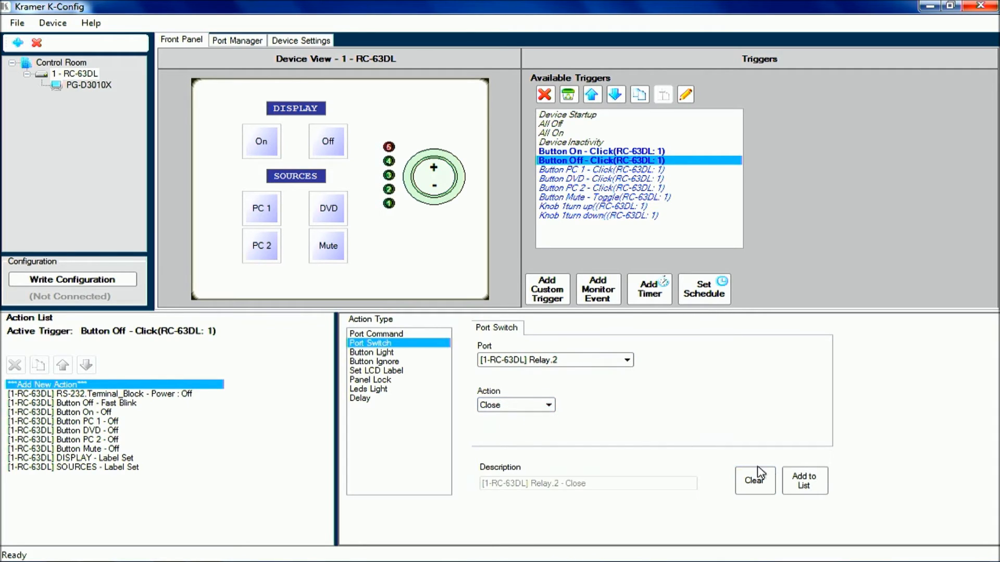
{"action": "left_click", "coordinate": [808, 490]}
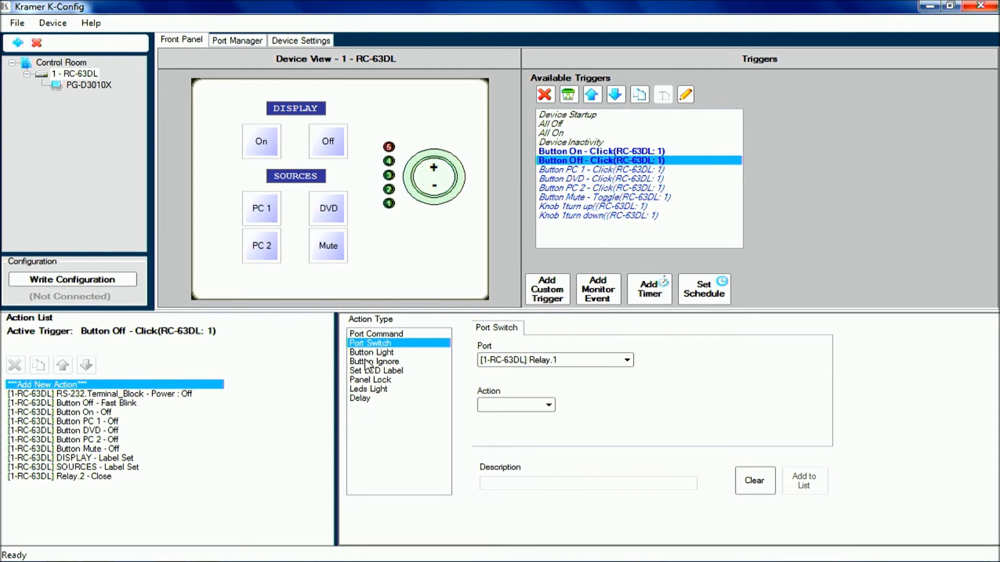
- Add a 60-second Delay action to the Off trigger
{"action": "left_click", "coordinate": [363, 400]}
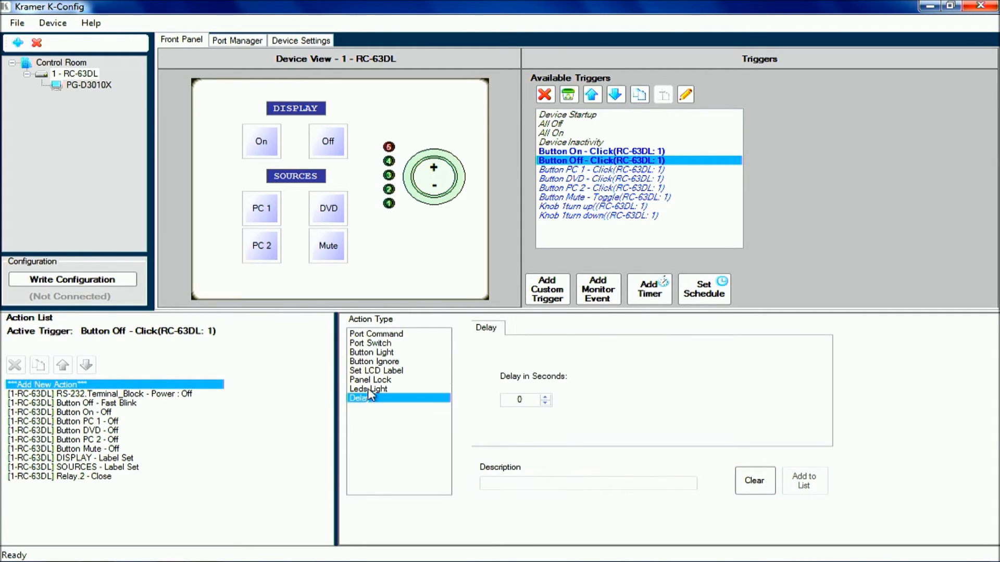
{"action": "left_click", "coordinate": [548, 398]}
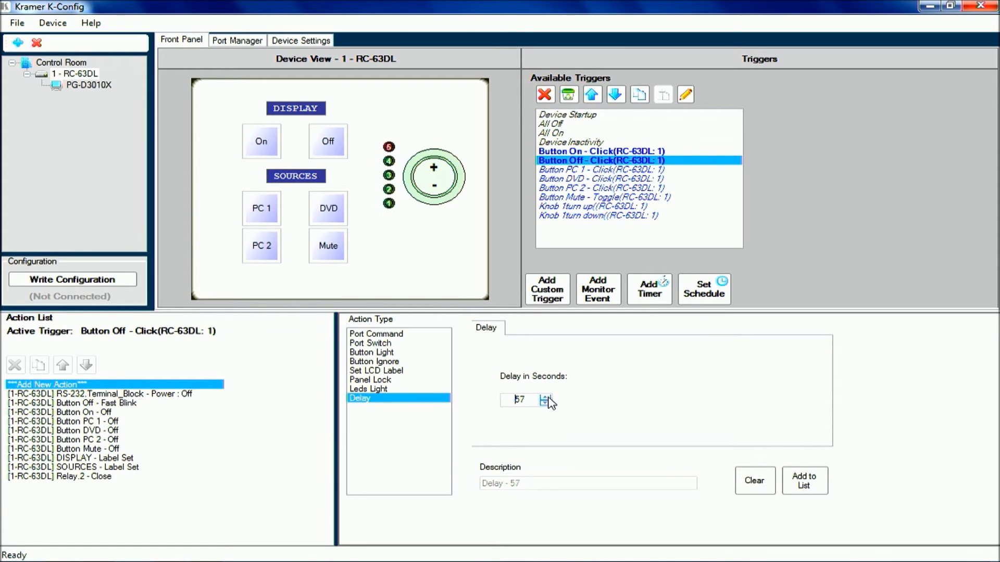
{"action": "left_click", "coordinate": [820, 487]}
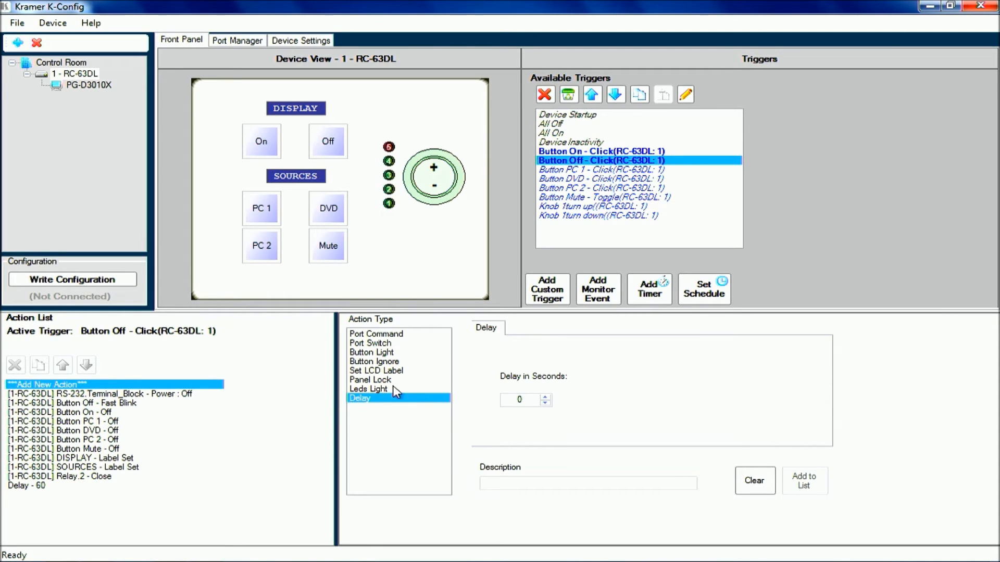
- Add a Button Light action following the delay in the Off trigger that turns the Off button's light Off
{"action": "left_click", "coordinate": [388, 353]}
{"action": "left_click", "coordinate": [541, 363]}
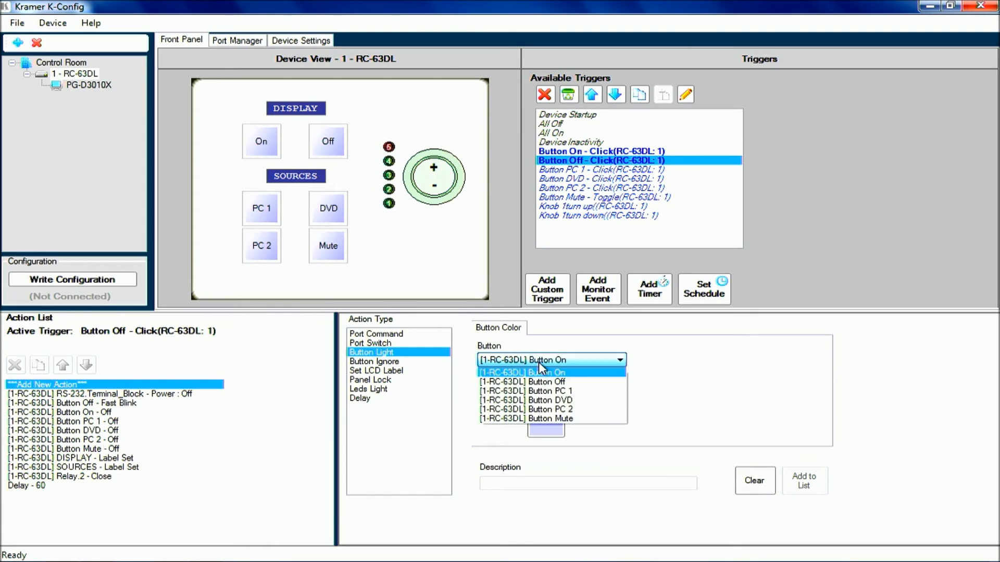
{"action": "left_click", "coordinate": [541, 379]}
{"action": "left_click", "coordinate": [541, 396]}
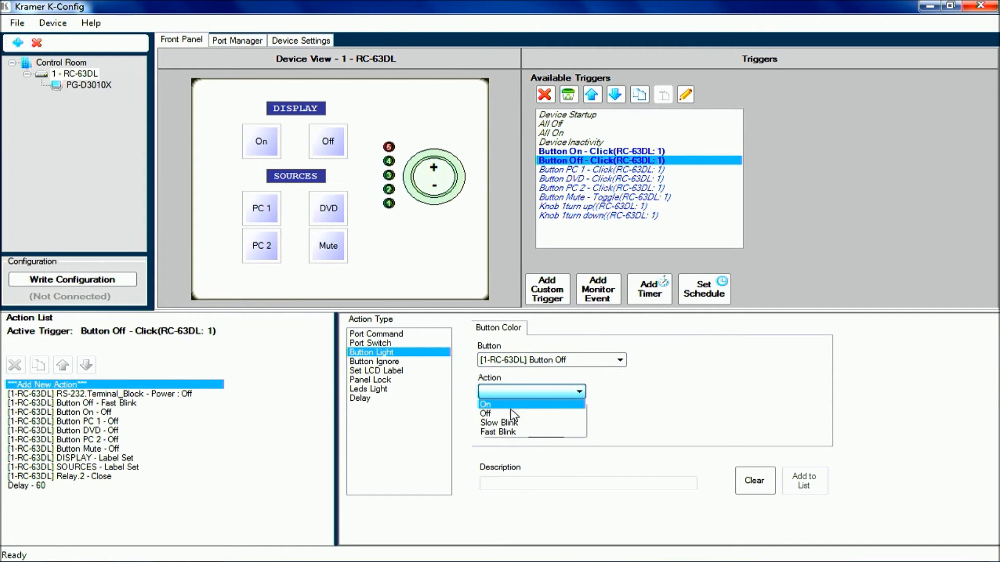
{"action": "left_click", "coordinate": [514, 410]}
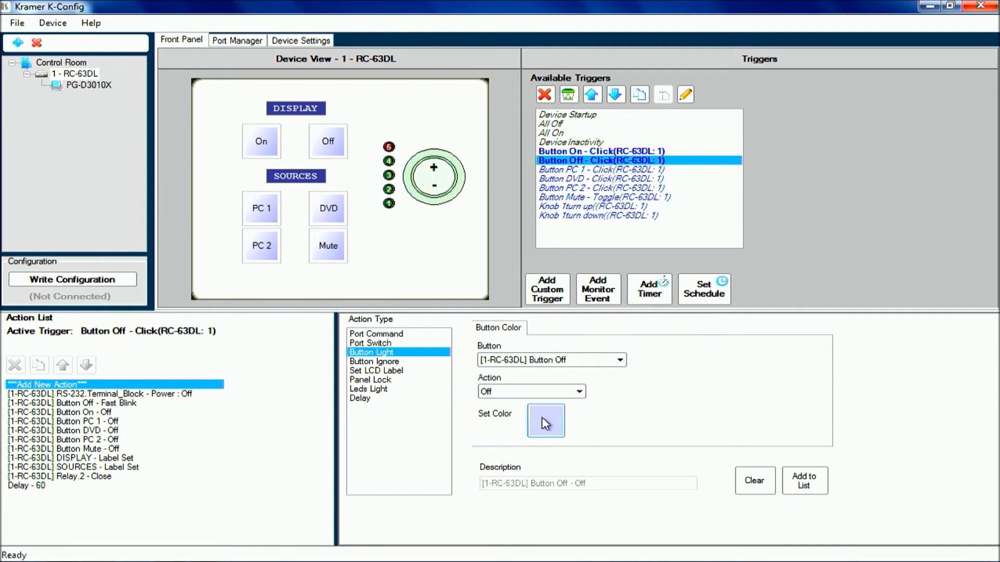
{"action": "left_click", "coordinate": [804, 481]}
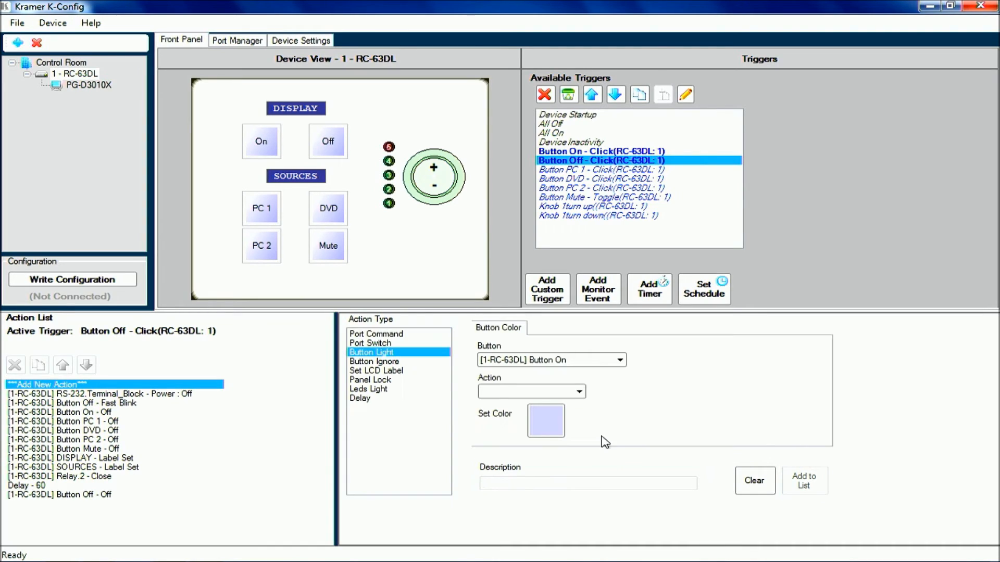
- Add a Port Switch action to the Off trigger that sets Relay.2 to Open
{"action": "left_click", "coordinate": [371, 343]}
{"action": "left_click", "coordinate": [557, 362]}
{"action": "left_click", "coordinate": [521, 382]}
{"action": "left_click", "coordinate": [547, 405]}
{"action": "left_click", "coordinate": [518, 420]}
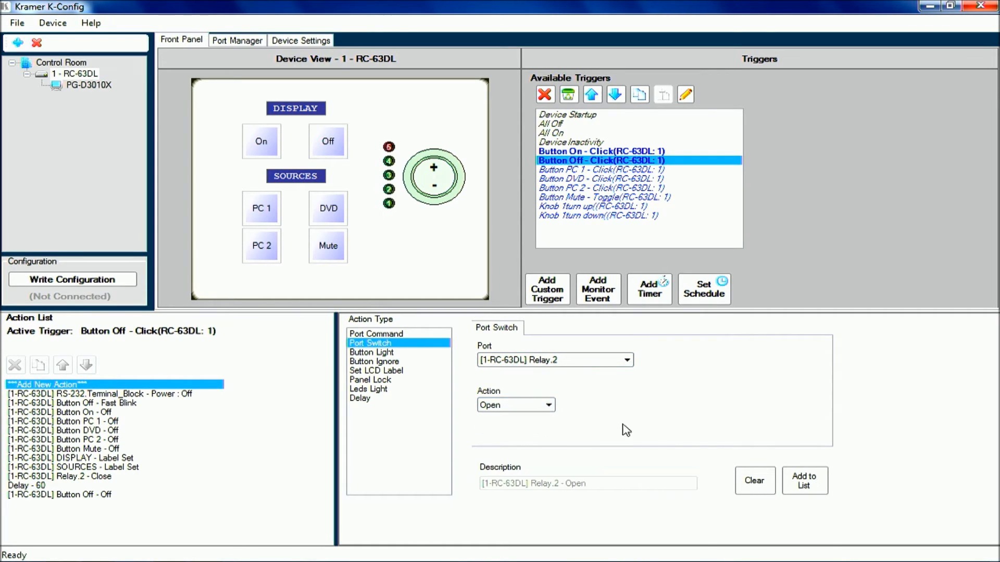
{"action": "left_click", "coordinate": [805, 477]}
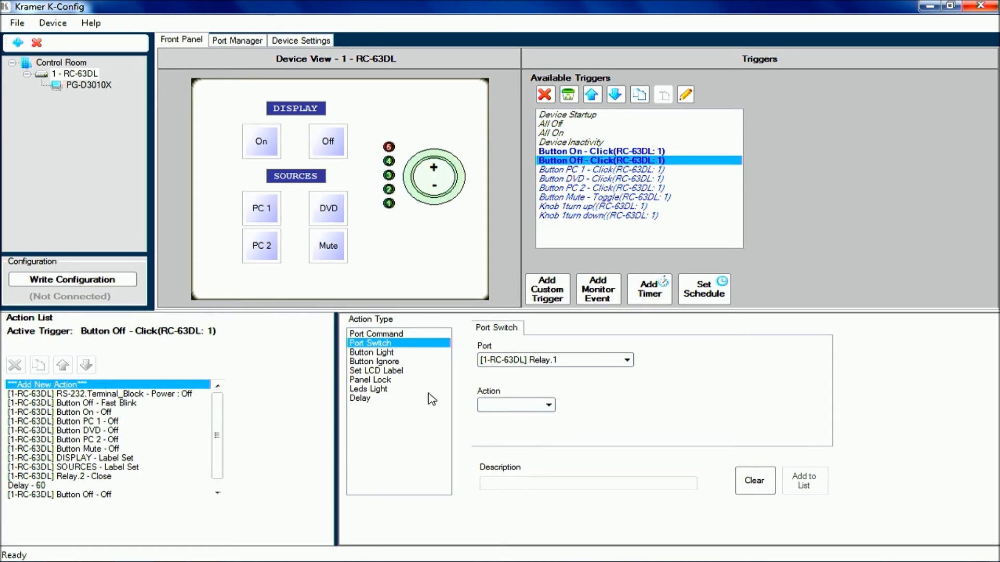
- Add a Button Ignore action to the Off trigger that sets the On button's state to Unignore
{"action": "left_click", "coordinate": [391, 362]}
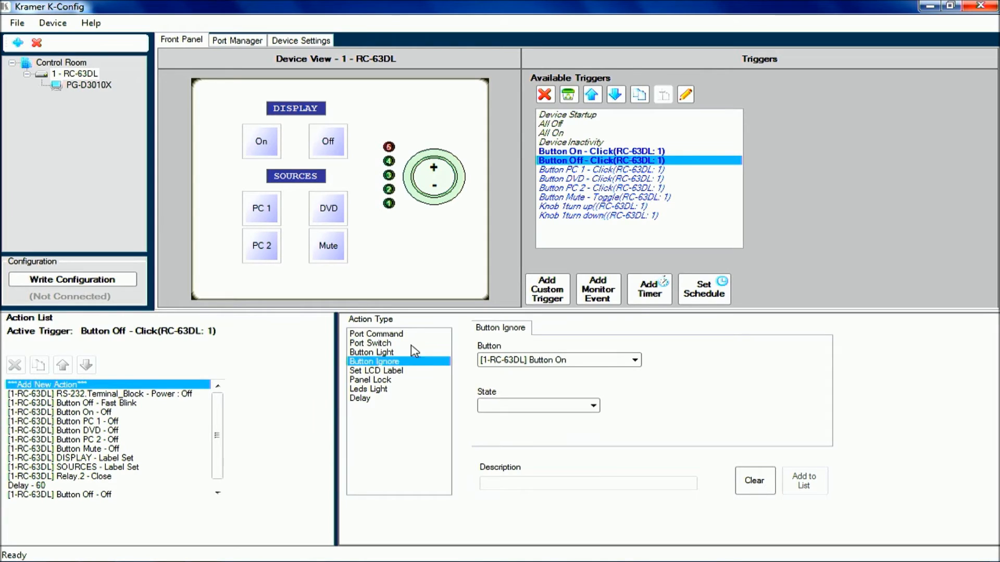
{"action": "left_click", "coordinate": [558, 409]}
{"action": "left_click", "coordinate": [528, 425]}
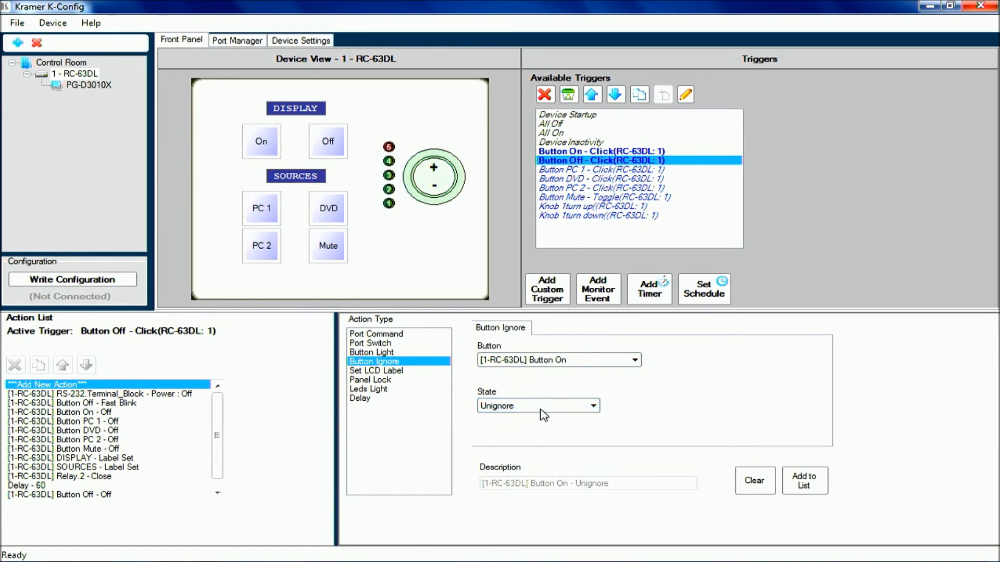
{"action": "left_click", "coordinate": [789, 484]}
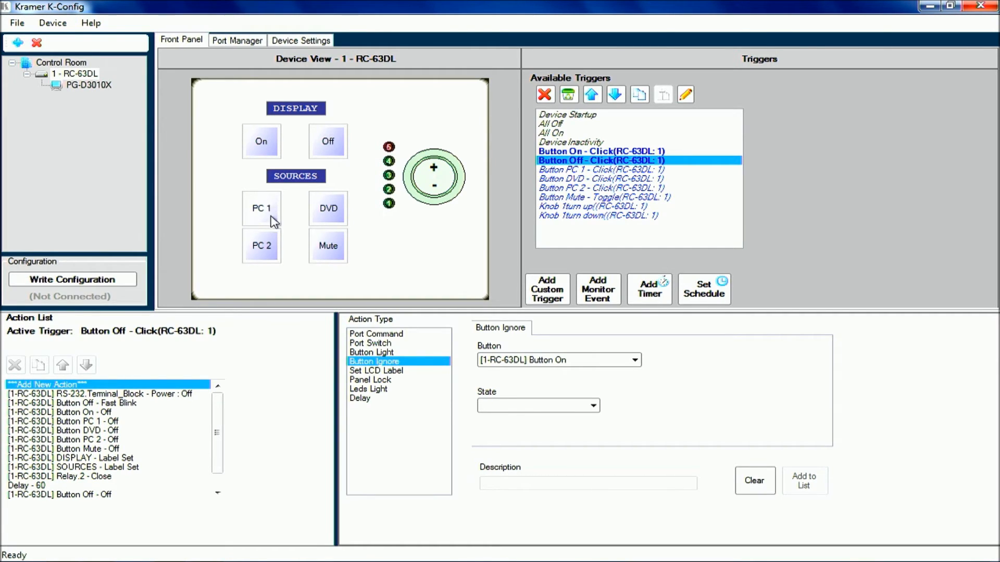
- Add a Button Ignore action to the Off trigger that sets the Off button's state to Ignore
{"action": "left_click", "coordinate": [593, 365]}
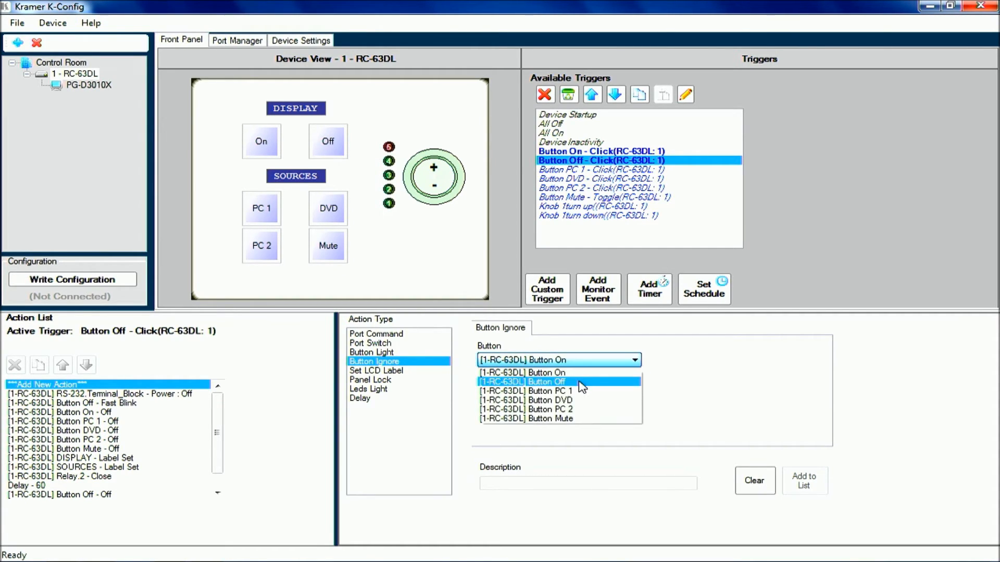
{"action": "left_click", "coordinate": [583, 380]}
{"action": "left_click", "coordinate": [567, 409]}
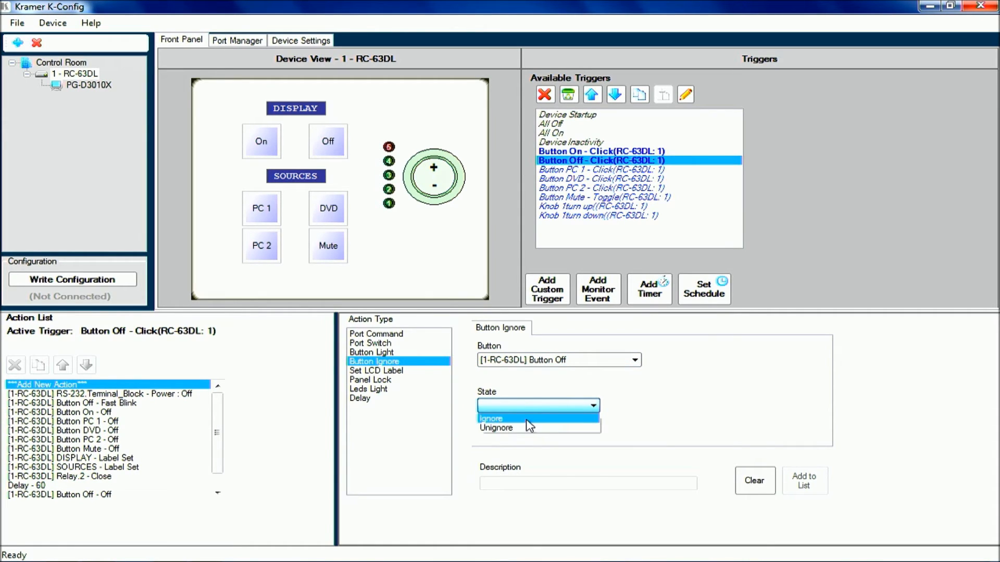
{"action": "left_click", "coordinate": [527, 422]}
{"action": "left_click", "coordinate": [805, 480]}
- Add a Button Ignore action to the Off trigger that sets the PC 1 button's state to Ignore
{"action": "left_click", "coordinate": [586, 362]}
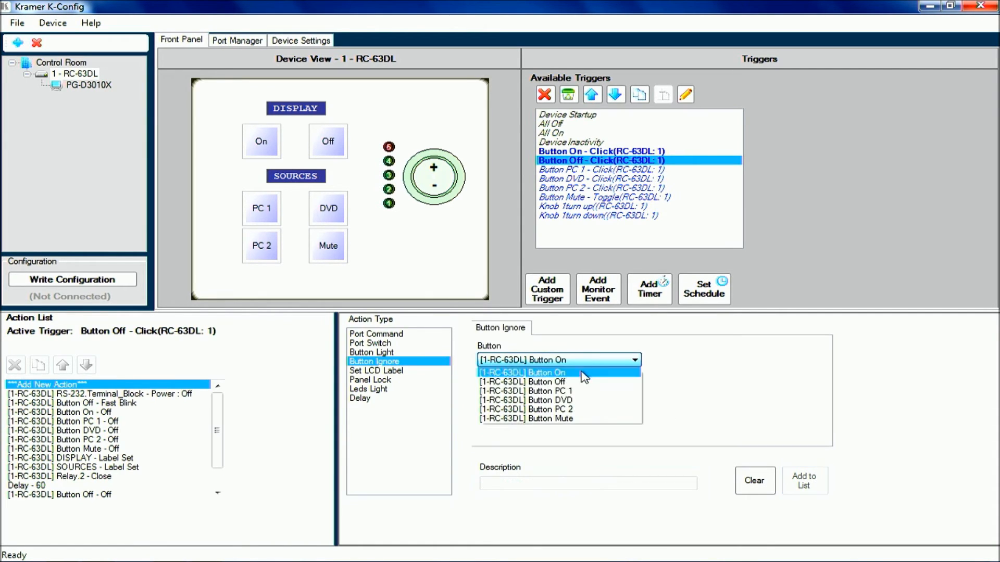
{"action": "left_click", "coordinate": [582, 391]}
{"action": "left_click", "coordinate": [557, 405]}
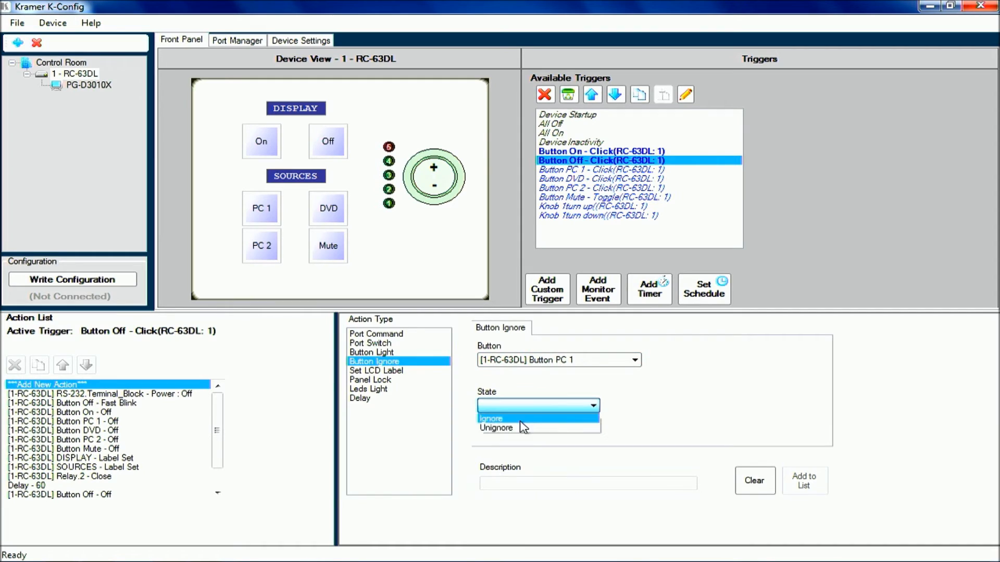
{"action": "left_click", "coordinate": [520, 420]}
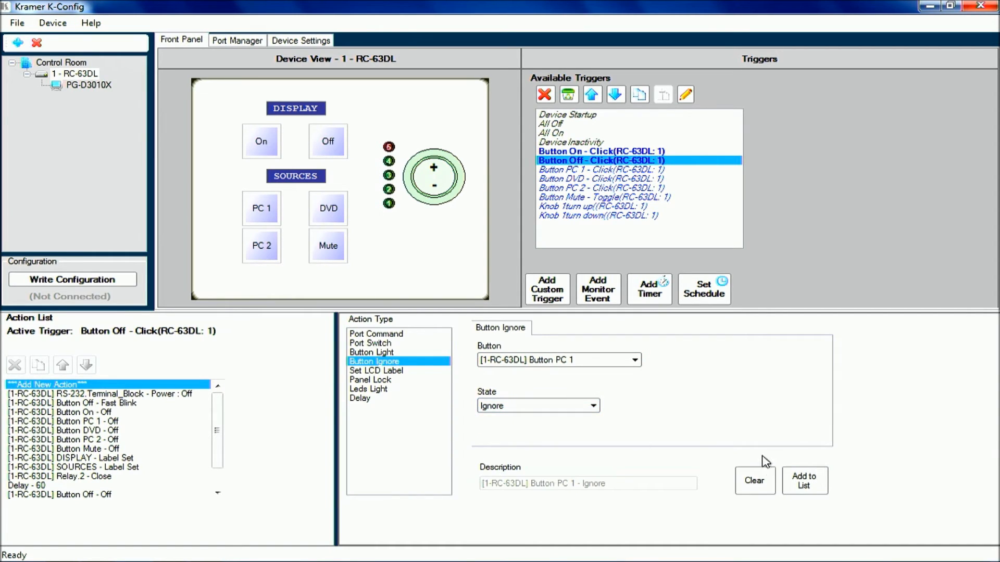
{"action": "left_click", "coordinate": [804, 480]}
- Add a Button Ignore action to the Off trigger that sets the DVD button's state to Ignore
{"action": "left_click", "coordinate": [592, 362]}
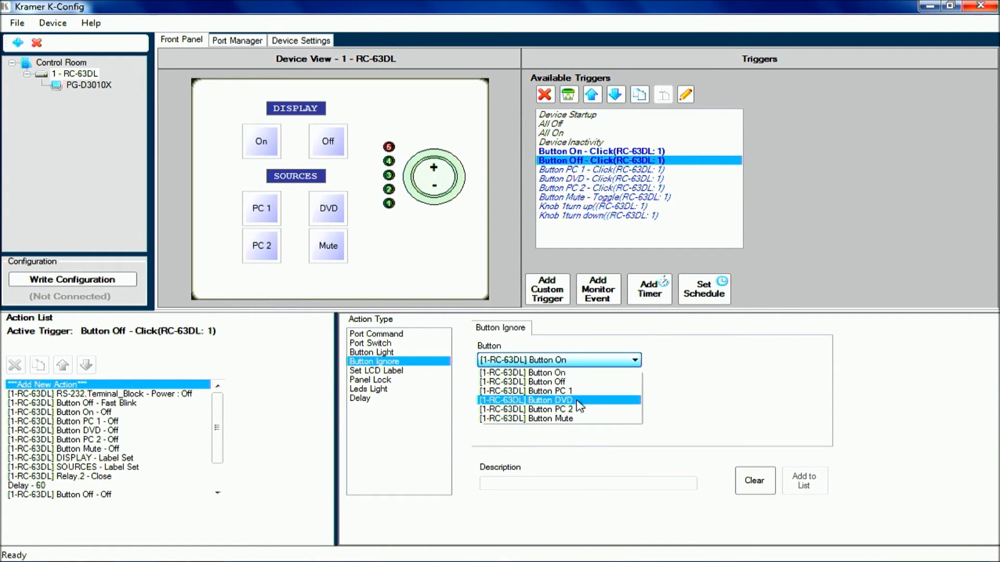
{"action": "left_click", "coordinate": [583, 400]}
{"action": "left_click", "coordinate": [583, 407]}
{"action": "left_click", "coordinate": [559, 420]}
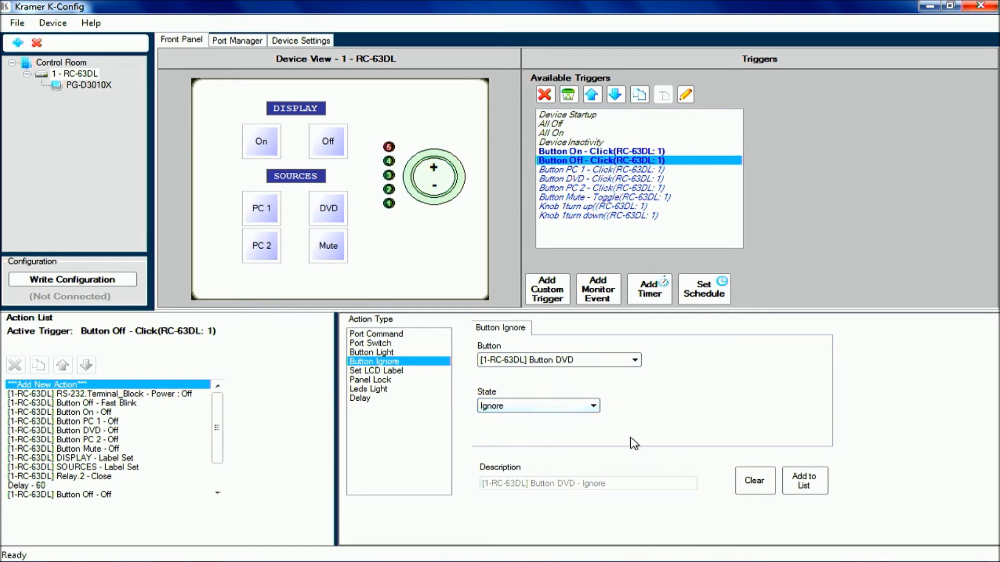
{"action": "left_click", "coordinate": [787, 481]}
- Add a Button Ignore action to the Off trigger that sets the PC 2 button's state to Ignore
{"action": "left_click", "coordinate": [634, 360]}
{"action": "left_click", "coordinate": [588, 414]}
{"action": "left_click", "coordinate": [594, 406]}
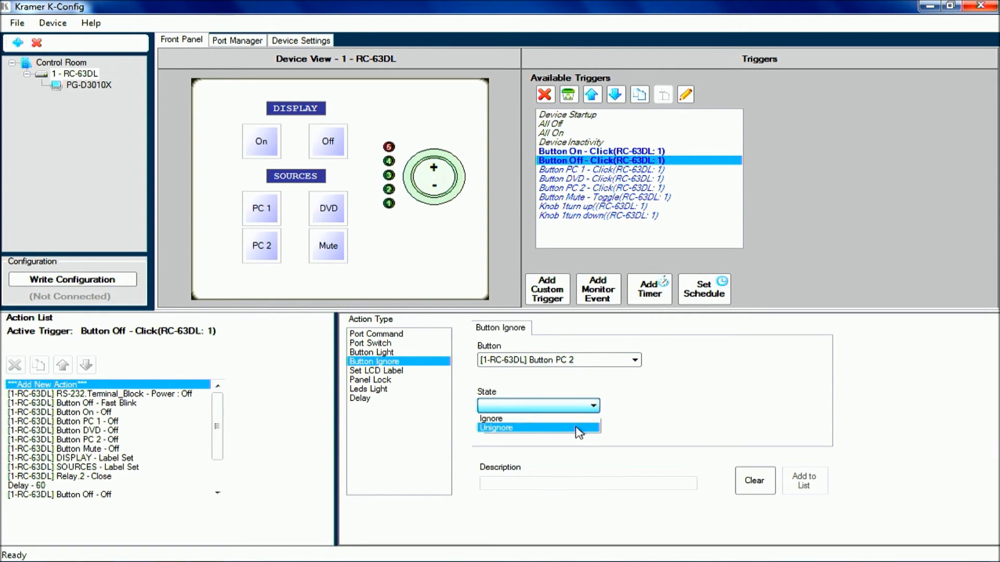
{"action": "left_click", "coordinate": [542, 418]}
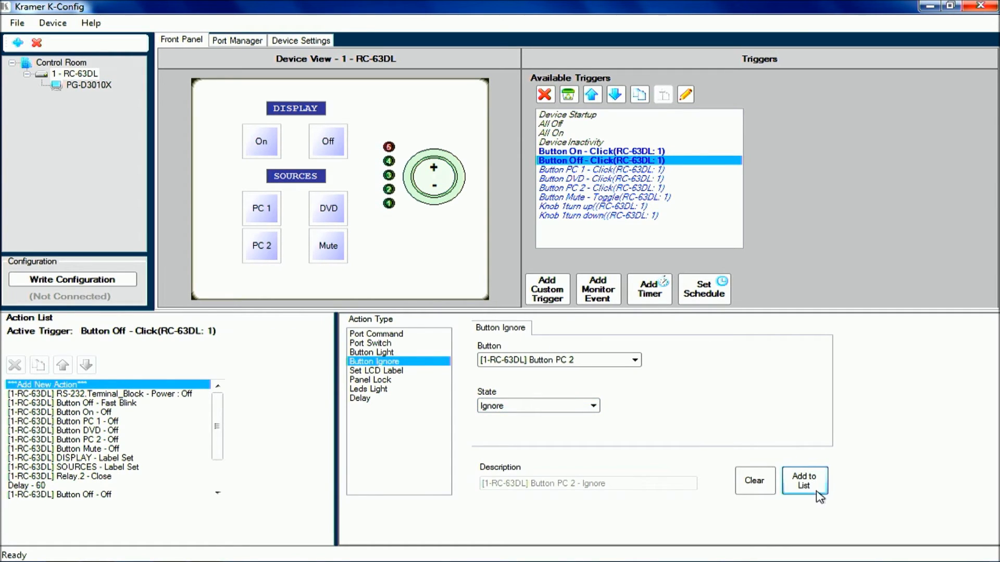
{"action": "left_click", "coordinate": [804, 481]}
- Add a Button Ignore action to the Off trigger that sets the Mute button's state to Ignore
{"action": "left_click", "coordinate": [565, 360]}
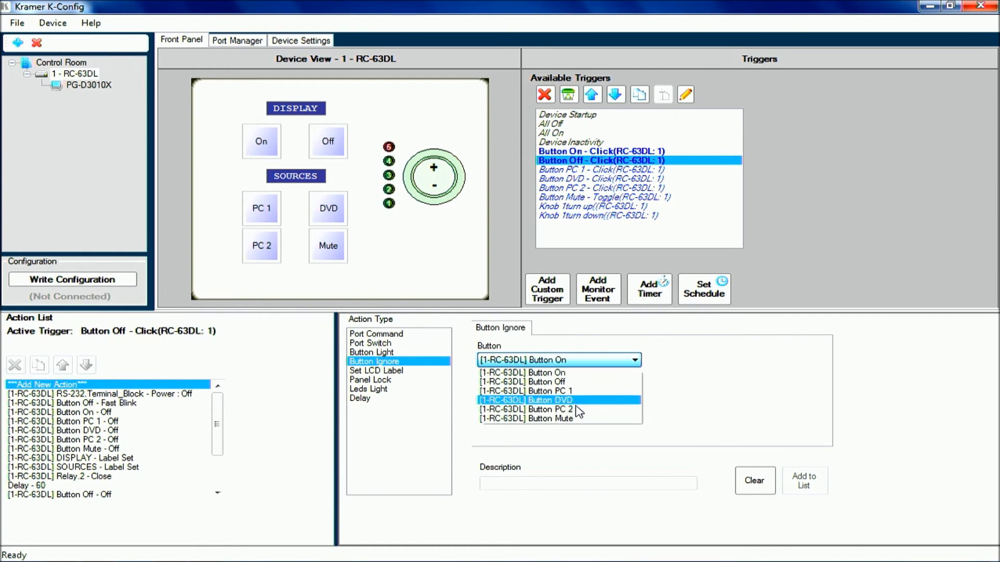
{"action": "left_click", "coordinate": [576, 418]}
{"action": "left_click", "coordinate": [573, 406]}
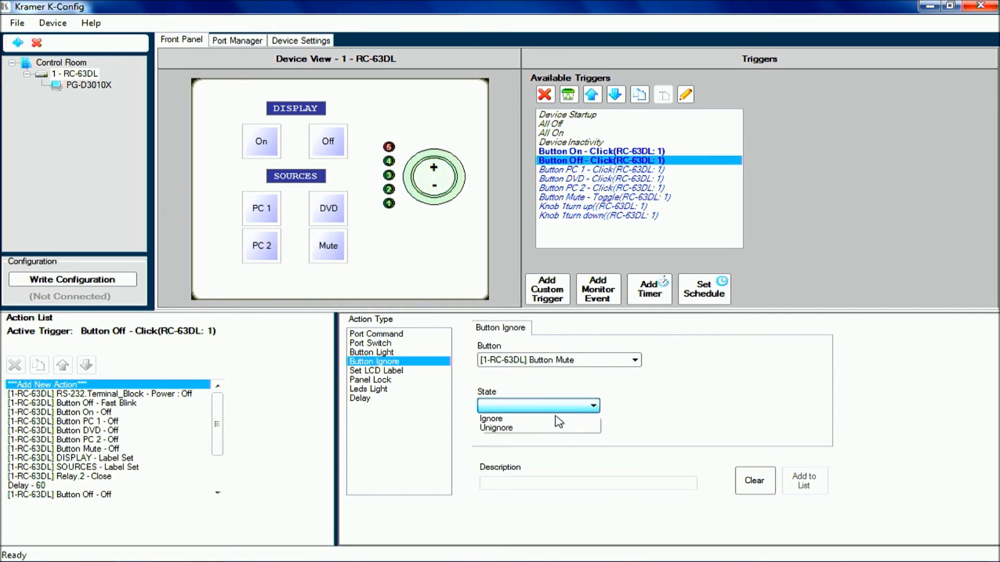
{"action": "left_click", "coordinate": [531, 416]}
{"action": "left_click", "coordinate": [807, 485]}
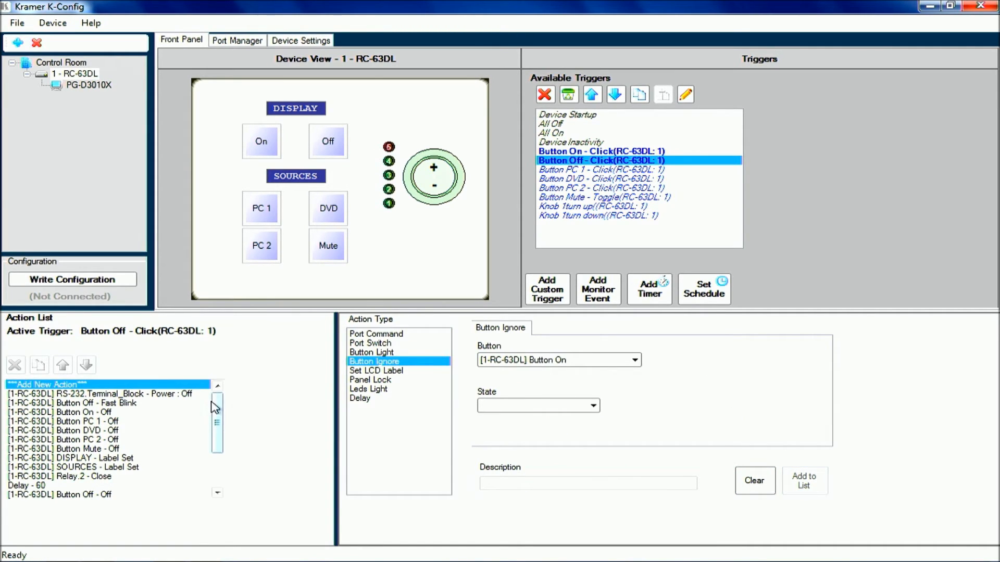
{"action": "mouse_move", "coordinate": [218, 406]}
{"action": "left_mouse_down"}
{"action": "mouse_move", "coordinate": [217, 459]}
{"action": "mouse_move", "coordinate": [218, 399]}
{"action": "left_mouse_up"}
{"action": "left_click_drag", "start_coordinate": [218, 422], "coordinate": [229, 400]}
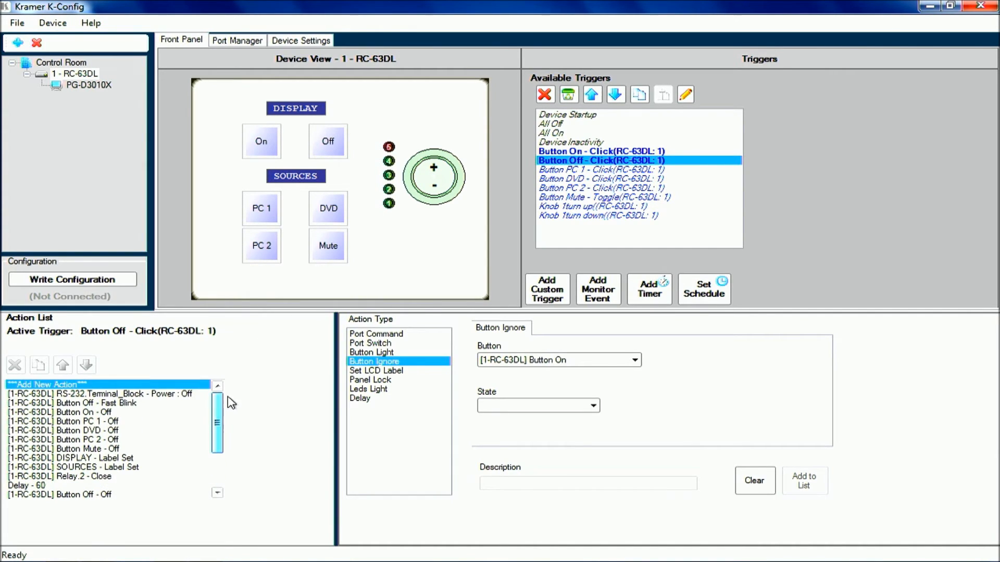
- Add a Port Command action to the PC 1 trigger that sends Input Source : Computer-1 through the RS-232 terminal block
{"action": "left_click", "coordinate": [609, 170]}
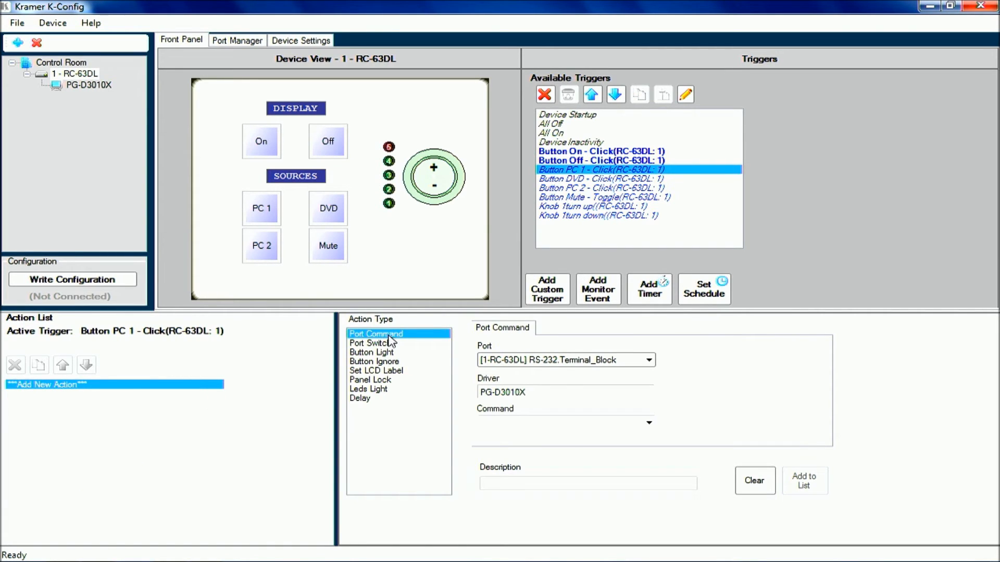
{"action": "left_click", "coordinate": [555, 423]}
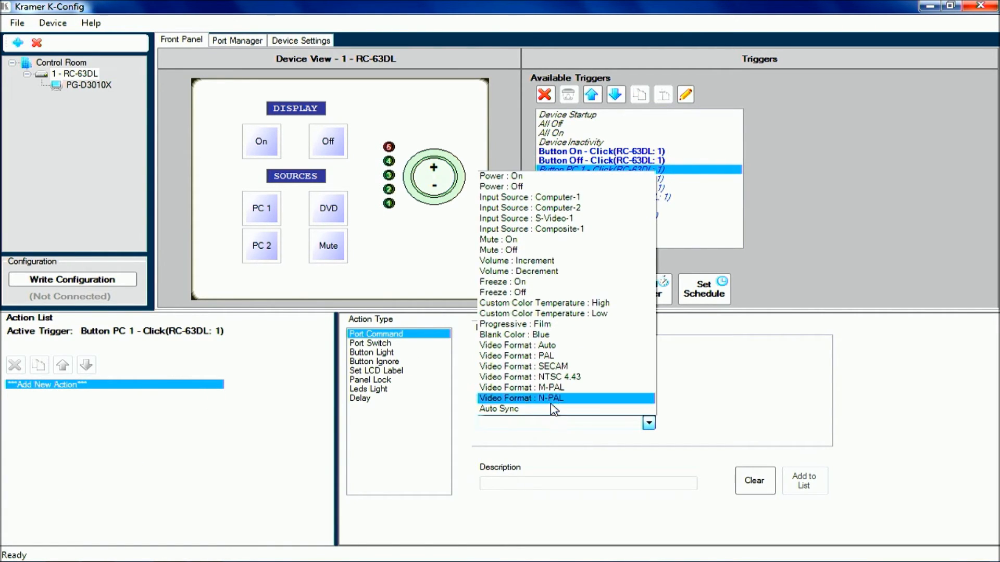
{"action": "left_click", "coordinate": [553, 197]}
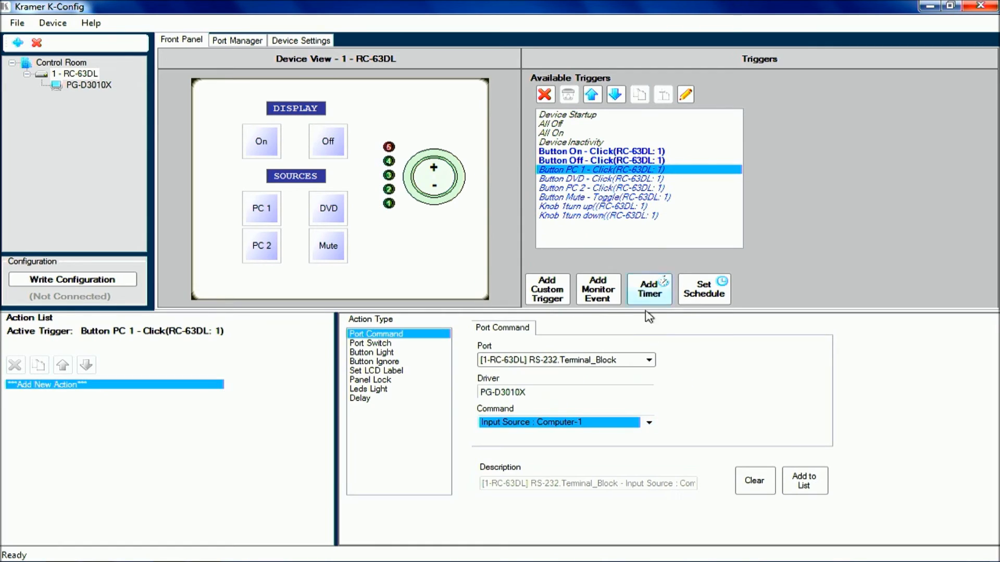
{"action": "left_click", "coordinate": [804, 482]}
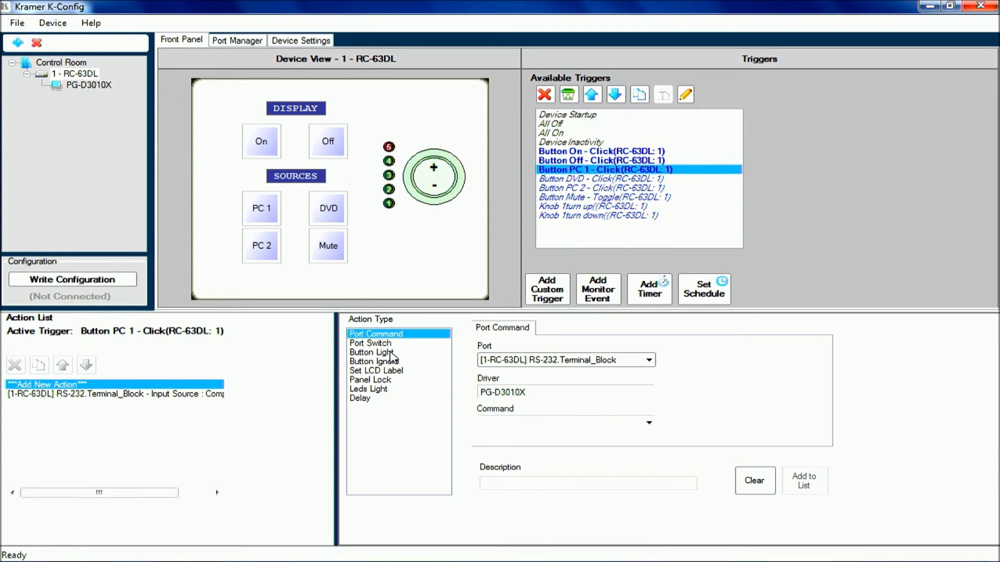
- Add a Button Light action to the PC 1 trigger that turns the PC 1 button's light On in blue
{"action": "left_click", "coordinate": [392, 353]}
{"action": "left_click", "coordinate": [513, 364]}
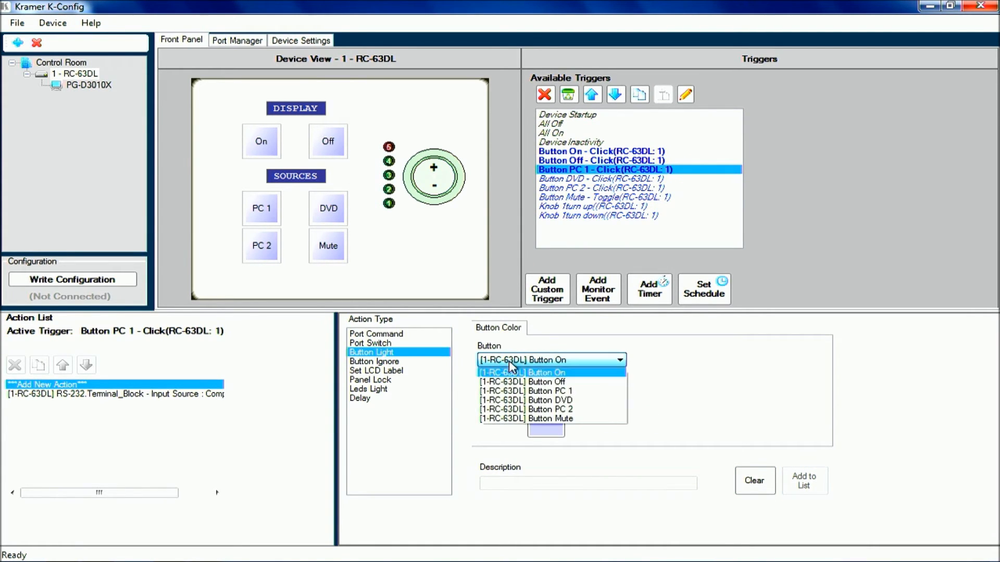
{"action": "left_click", "coordinate": [530, 396]}
{"action": "left_click", "coordinate": [530, 395]}
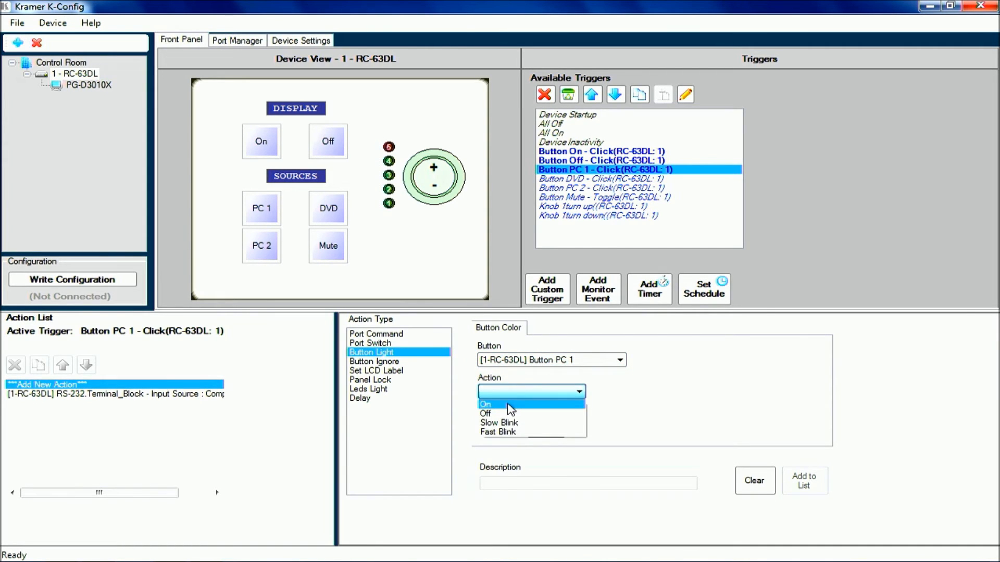
{"action": "left_click", "coordinate": [573, 402]}
{"action": "left_click", "coordinate": [546, 421]}
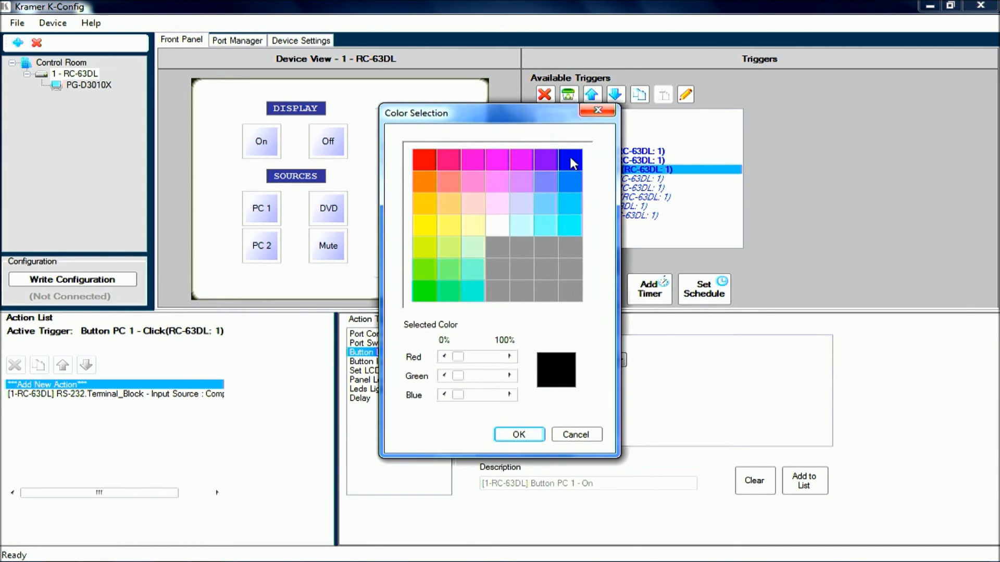
{"action": "left_click", "coordinate": [571, 162]}
{"action": "left_click", "coordinate": [519, 434]}
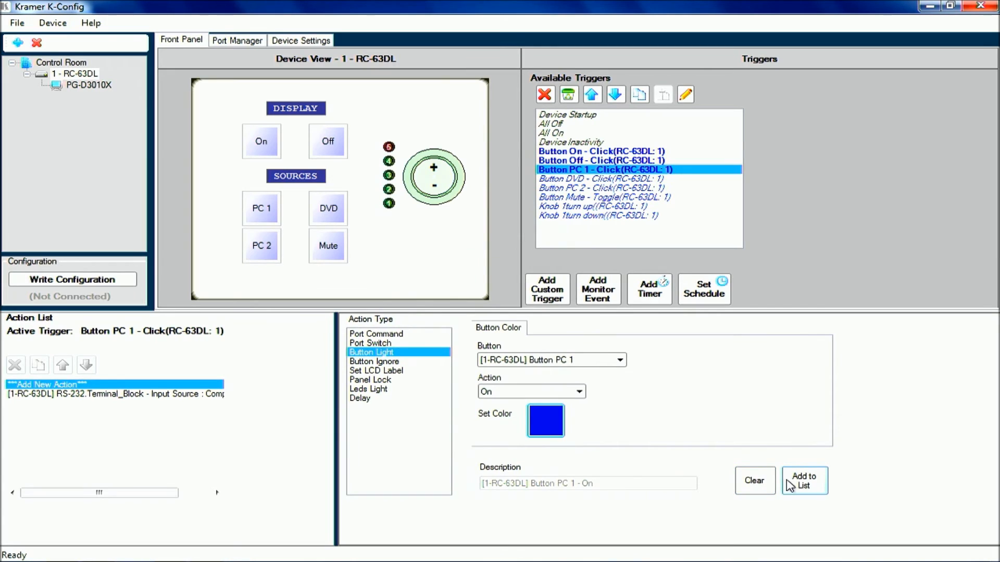
{"action": "left_click", "coordinate": [805, 481]}
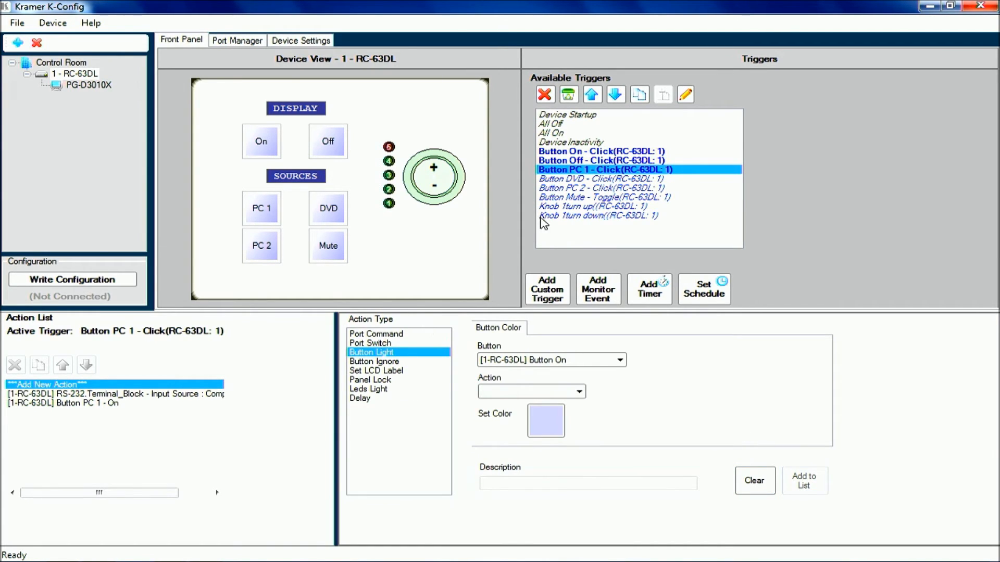
- Add a Set LCD Label action to the PC 1 trigger that sets the SOURCES label's text to COMPUTER 1
{"action": "left_click", "coordinate": [386, 371]}
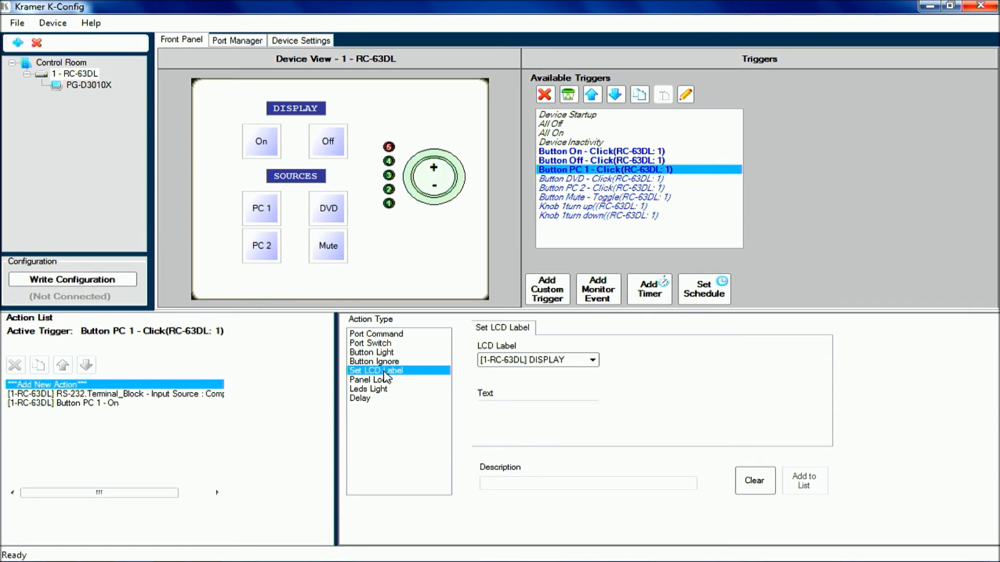
{"action": "left_click", "coordinate": [524, 361]}
{"action": "left_click", "coordinate": [521, 380]}
{"action": "left_click", "coordinate": [516, 408]}
{"action": "type", "text": "COMPUTER 1"}
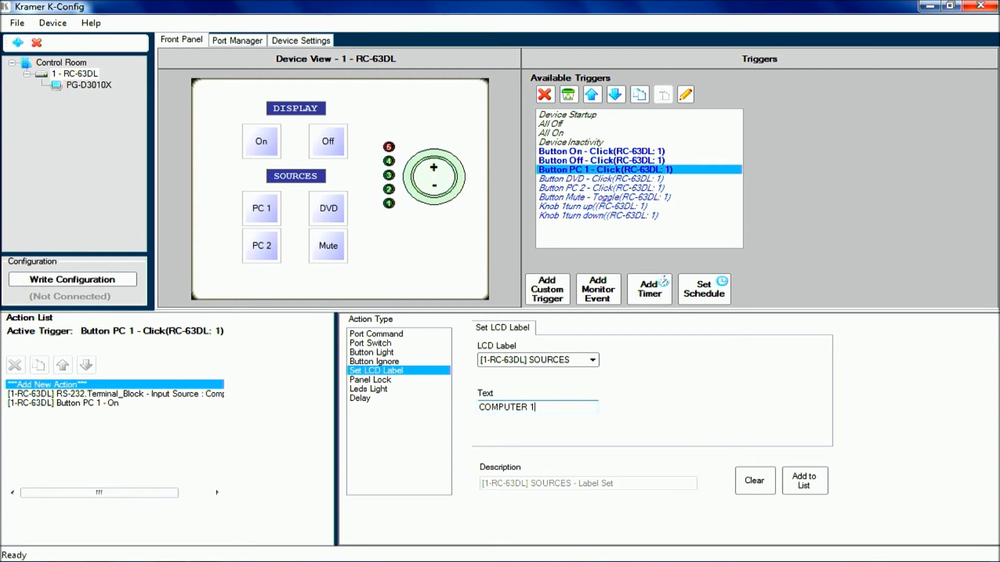
{"action": "left_click", "coordinate": [801, 482]}
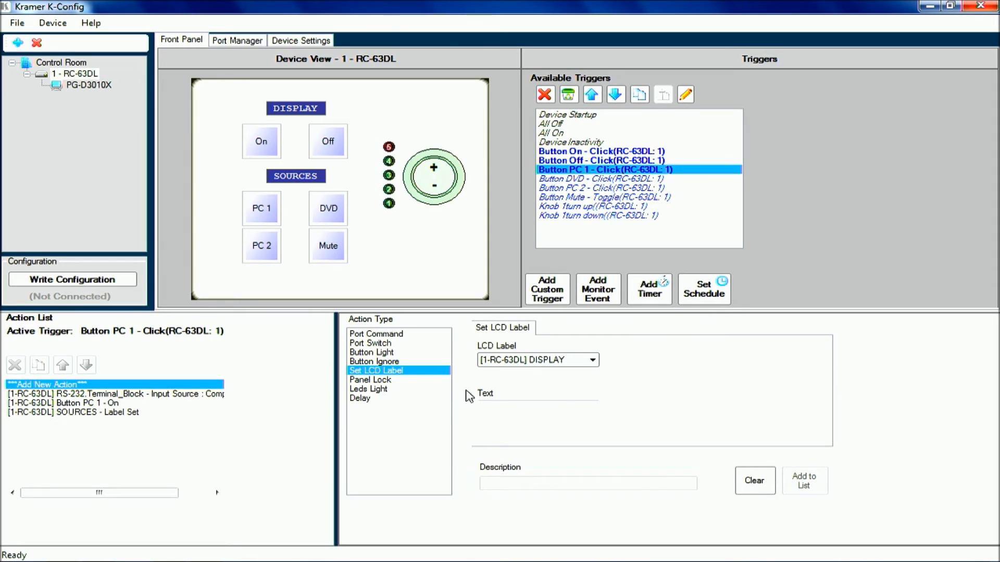
- Add a Button Light action to the PC 1 trigger that turns the DVD button's light Off
{"action": "left_click", "coordinate": [392, 354]}
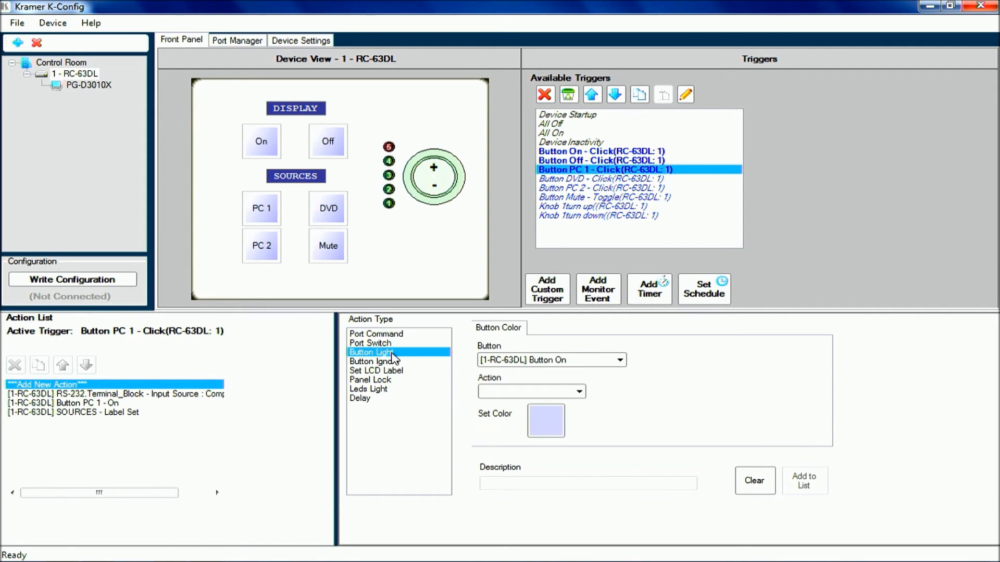
{"action": "left_click", "coordinate": [547, 364]}
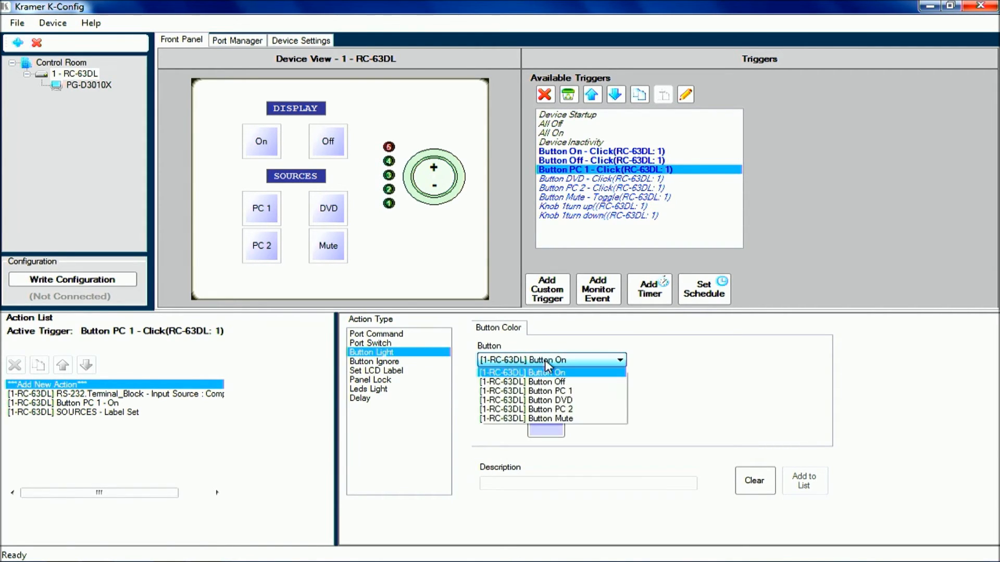
{"action": "left_click", "coordinate": [553, 401]}
{"action": "left_click", "coordinate": [541, 392]}
{"action": "left_click", "coordinate": [526, 404]}
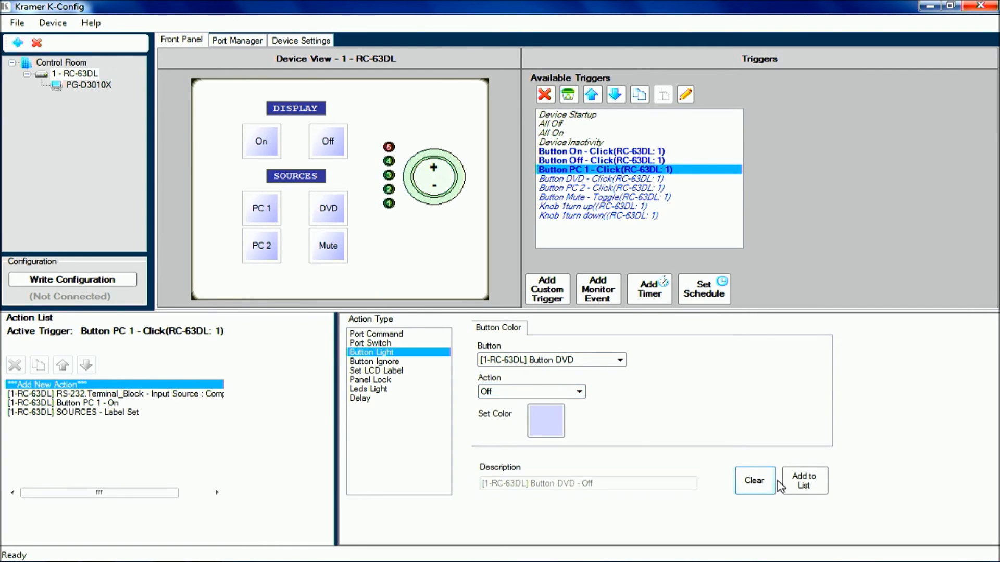
{"action": "left_click", "coordinate": [805, 483]}
- Add a Button Light action to the PC 1 trigger that turns the PC 2 button's light Off
{"action": "left_click", "coordinate": [561, 361]}
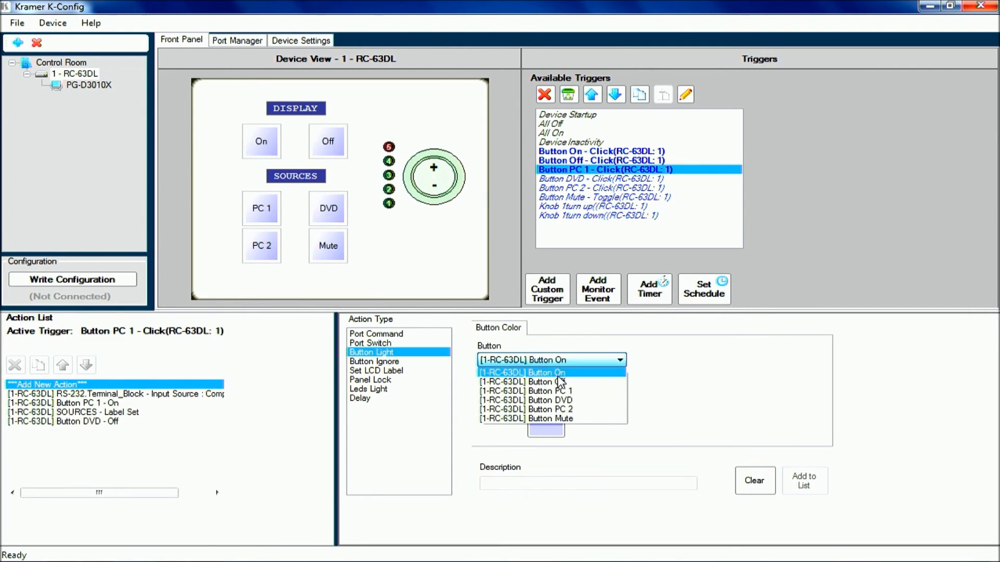
{"action": "left_click", "coordinate": [565, 410]}
{"action": "left_click", "coordinate": [561, 392]}
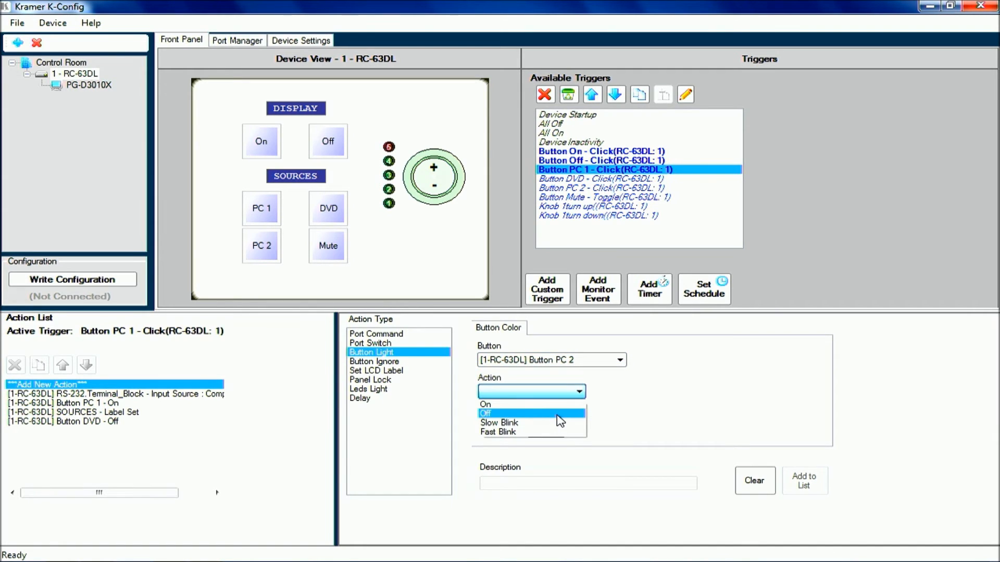
{"action": "left_click", "coordinate": [557, 414]}
{"action": "left_click", "coordinate": [804, 483]}
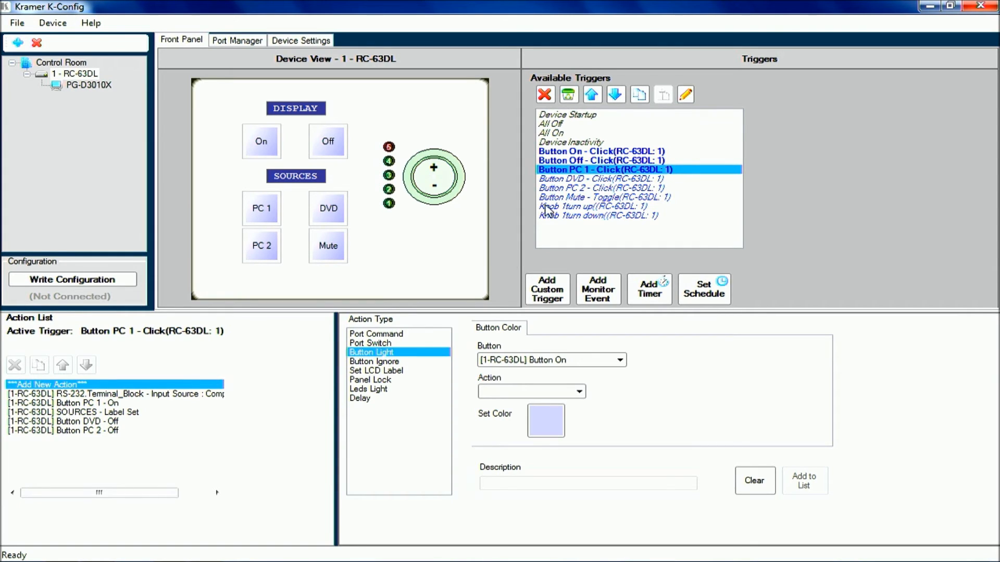
- Add a Port Command action to the DVD trigger that sends Input Source : Composite-1 through the RS-232 terminal block
{"action": "left_click", "coordinate": [614, 179]}
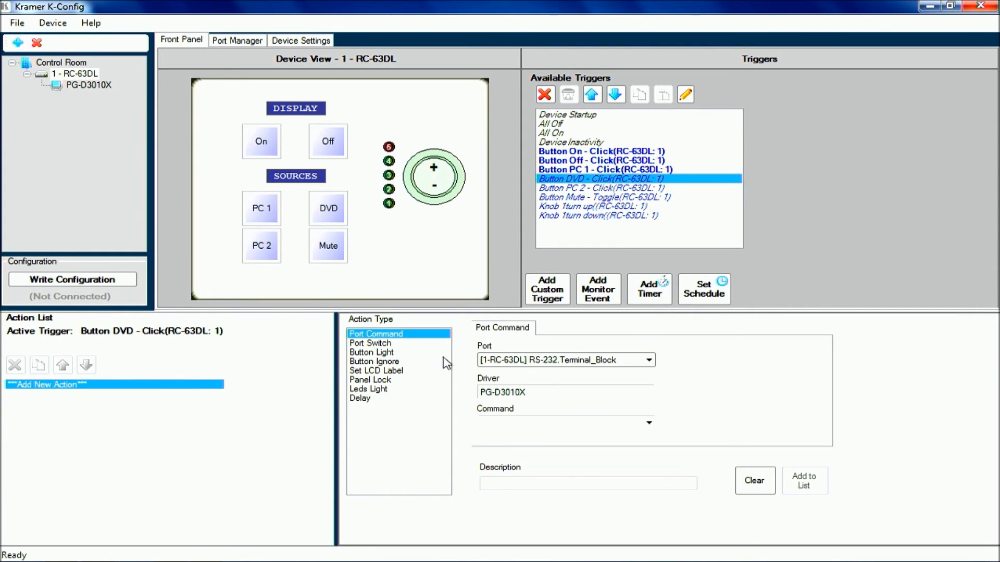
{"action": "left_click", "coordinate": [521, 420]}
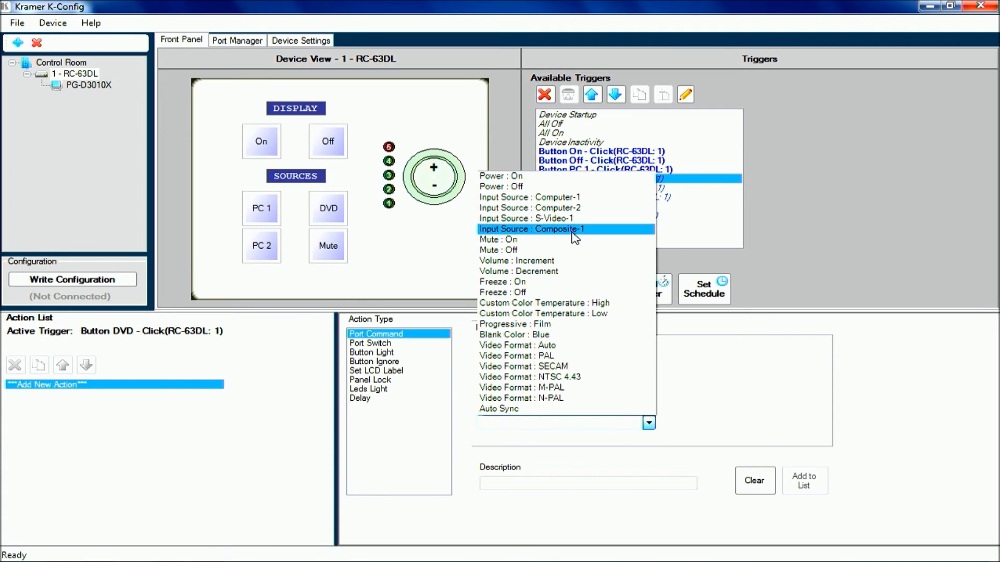
{"action": "left_click", "coordinate": [576, 234]}
{"action": "left_click", "coordinate": [799, 482]}
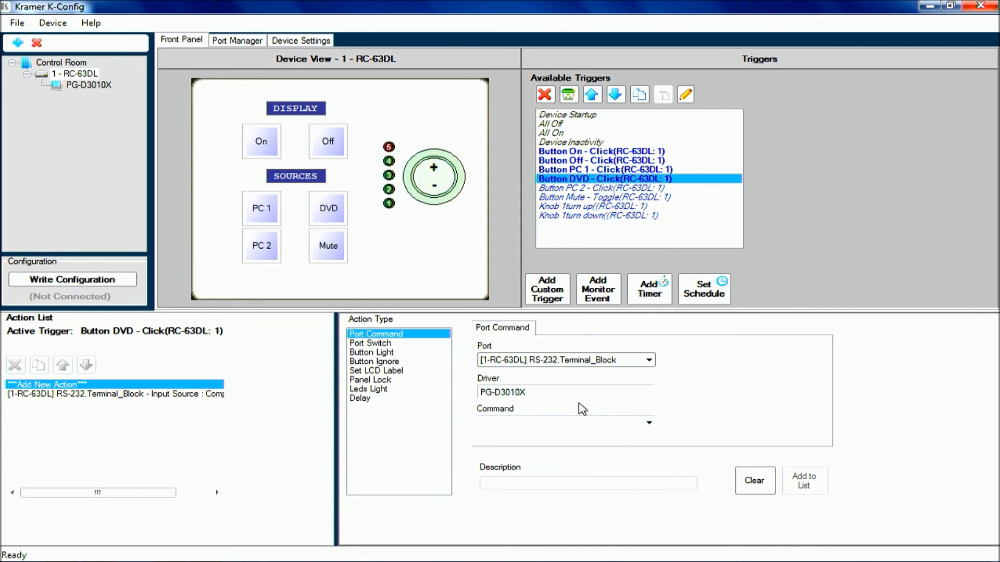
- Add a Button Light action to the DVD trigger that turns the DVD button's light On in blue
{"action": "left_click", "coordinate": [392, 353]}
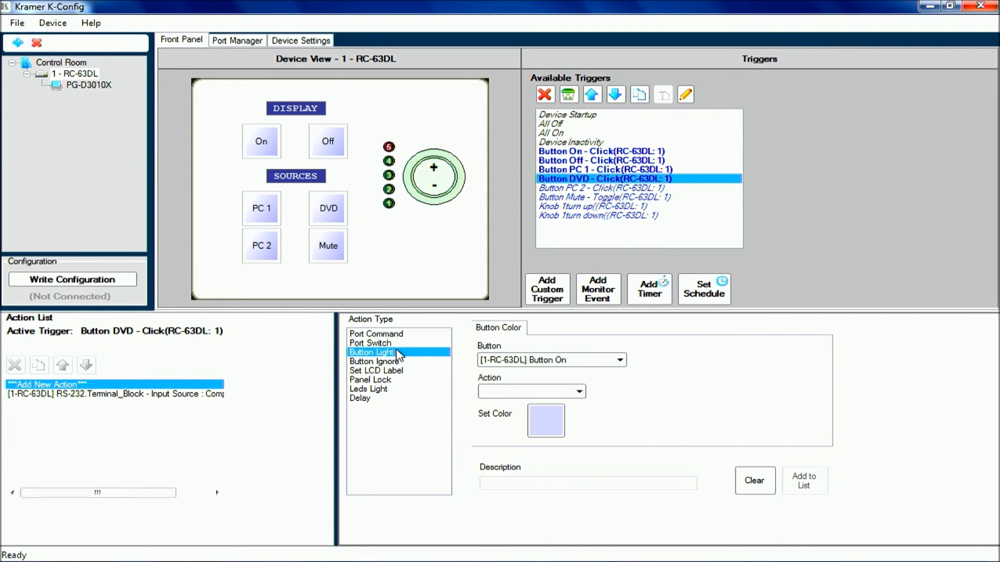
{"action": "left_click", "coordinate": [547, 360]}
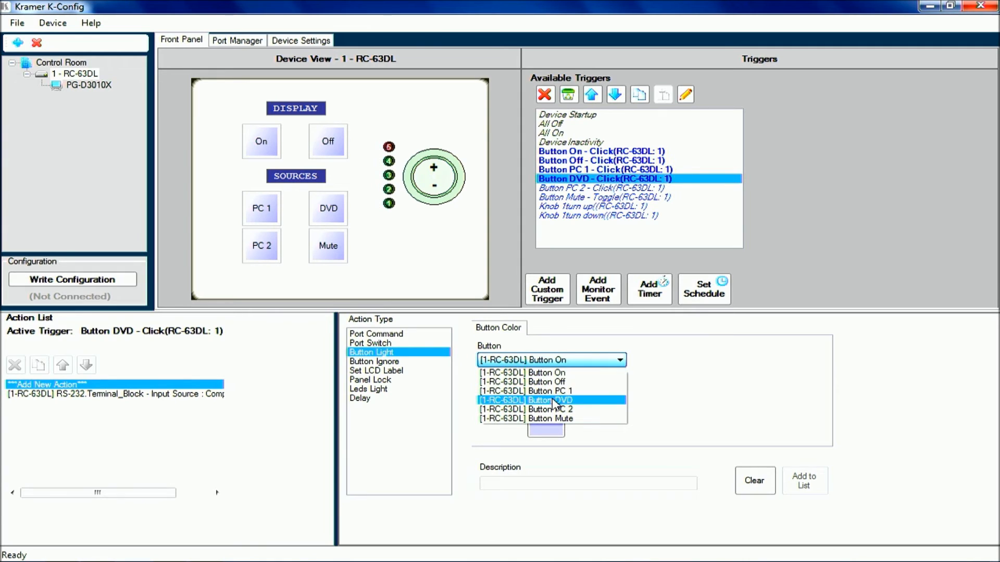
{"action": "left_click", "coordinate": [554, 400]}
{"action": "left_click", "coordinate": [552, 392]}
{"action": "left_click", "coordinate": [530, 406]}
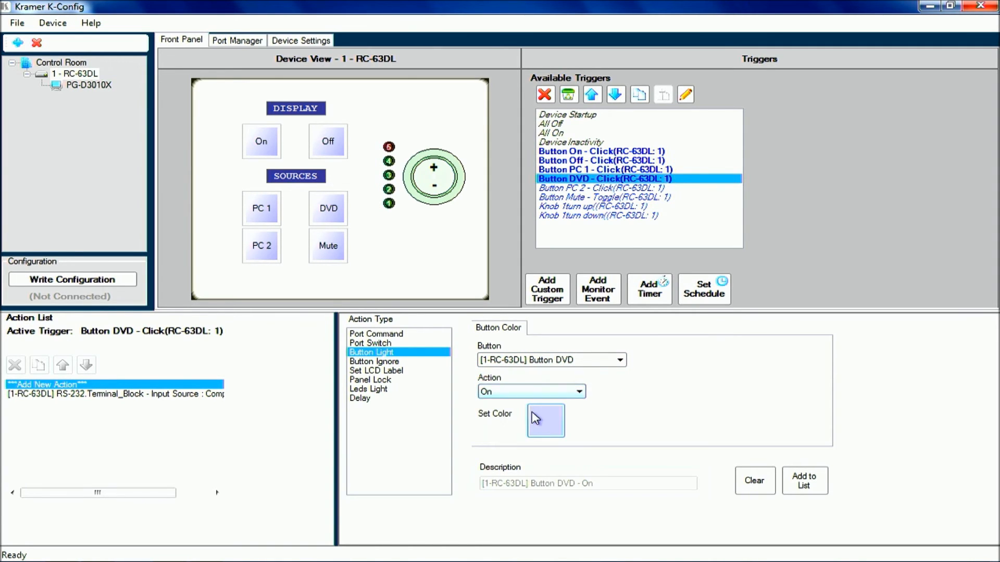
{"action": "left_click", "coordinate": [547, 421]}
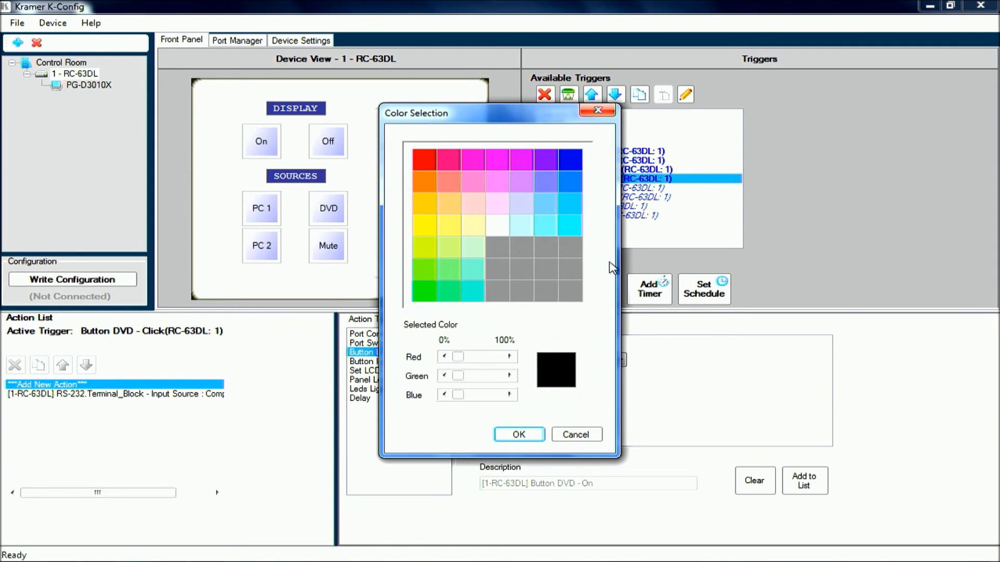
{"action": "left_click", "coordinate": [571, 162]}
{"action": "left_click", "coordinate": [519, 434]}
{"action": "left_click", "coordinate": [816, 481]}
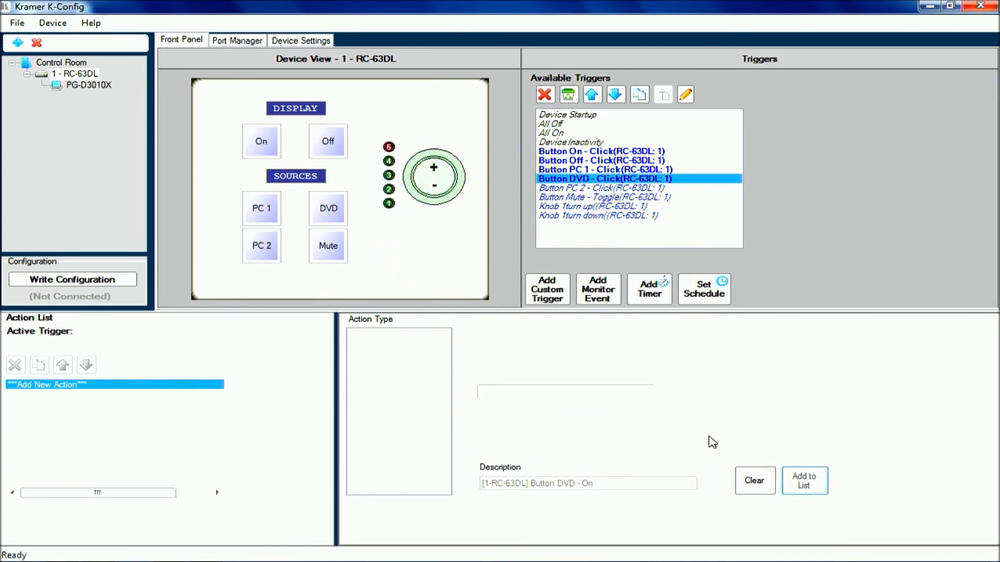
- Add a Button Light action to the DVD trigger that turns the PC 1 button's light Off
{"action": "left_click", "coordinate": [548, 365]}
{"action": "left_click", "coordinate": [521, 388]}
{"action": "left_click", "coordinate": [532, 394]}
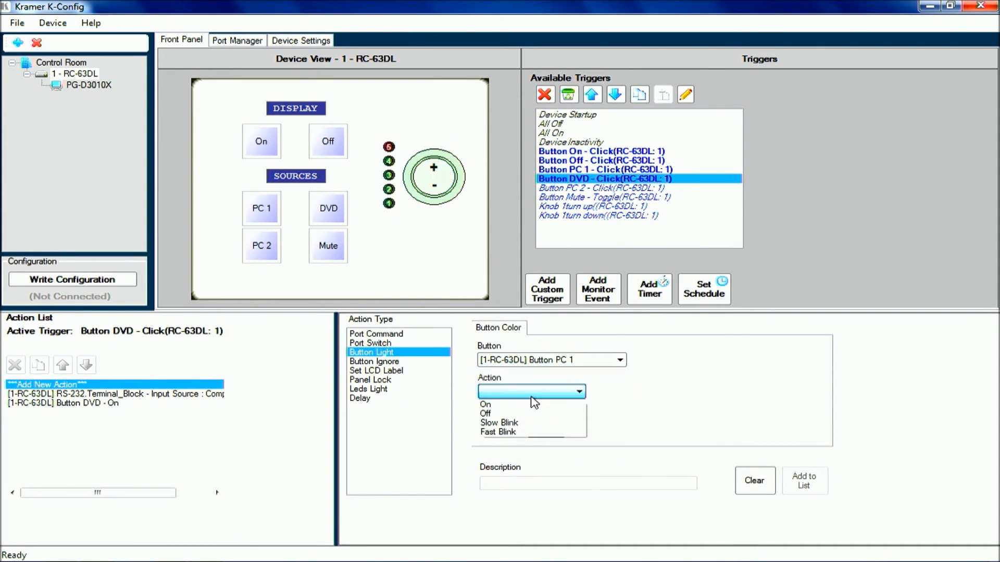
{"action": "left_click", "coordinate": [510, 414]}
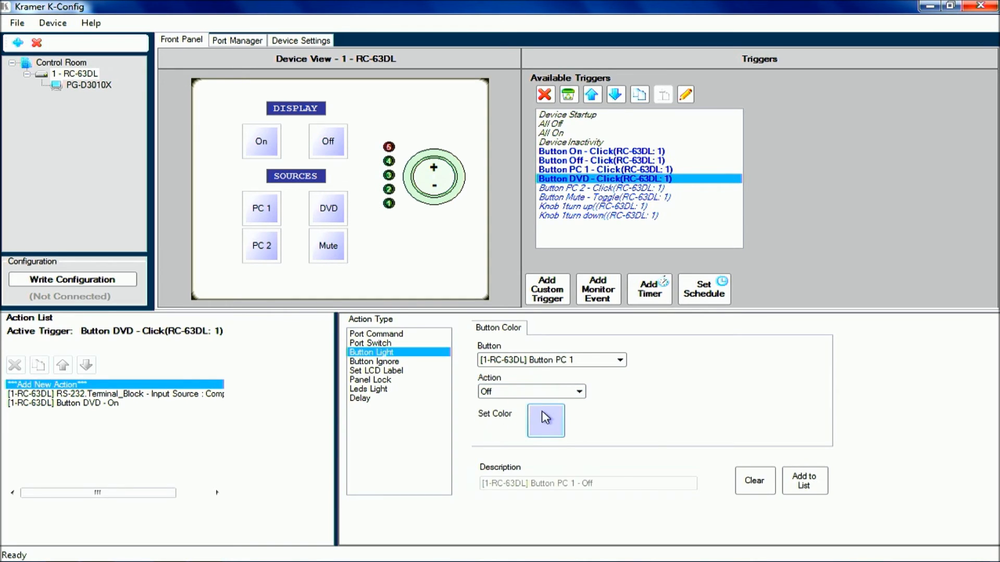
{"action": "left_click", "coordinate": [802, 484]}
- Add a Button Light action to the DVD trigger that turns the PC 2 button's light Off
{"action": "left_click", "coordinate": [617, 361]}
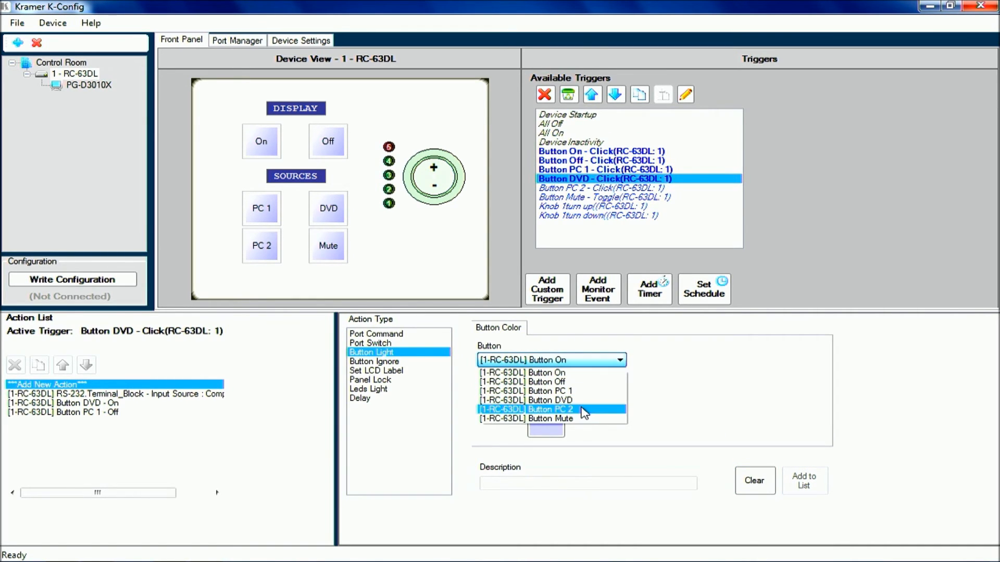
{"action": "left_click", "coordinate": [573, 409]}
{"action": "left_click", "coordinate": [565, 393]}
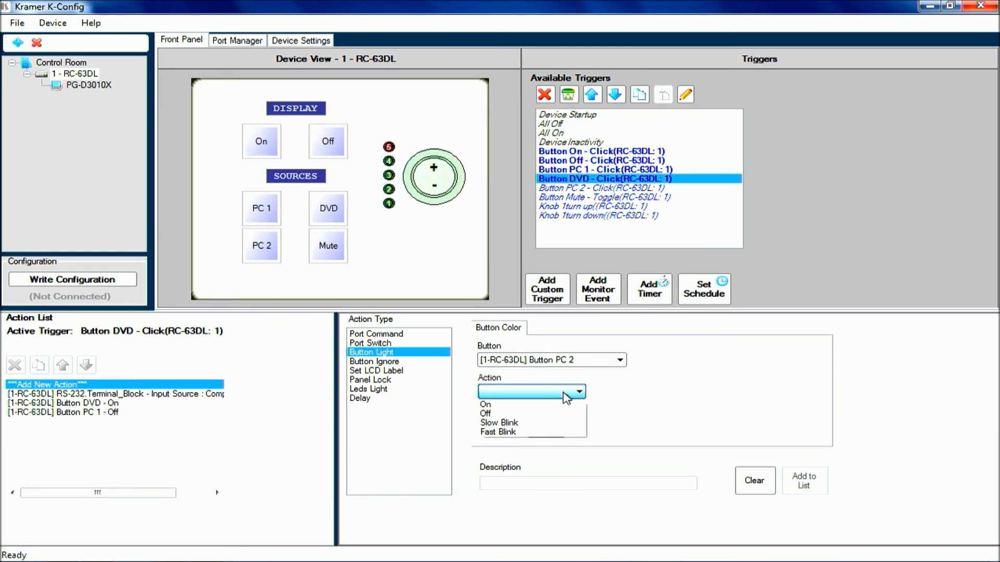
{"action": "left_click", "coordinate": [547, 414]}
{"action": "left_click", "coordinate": [805, 485]}
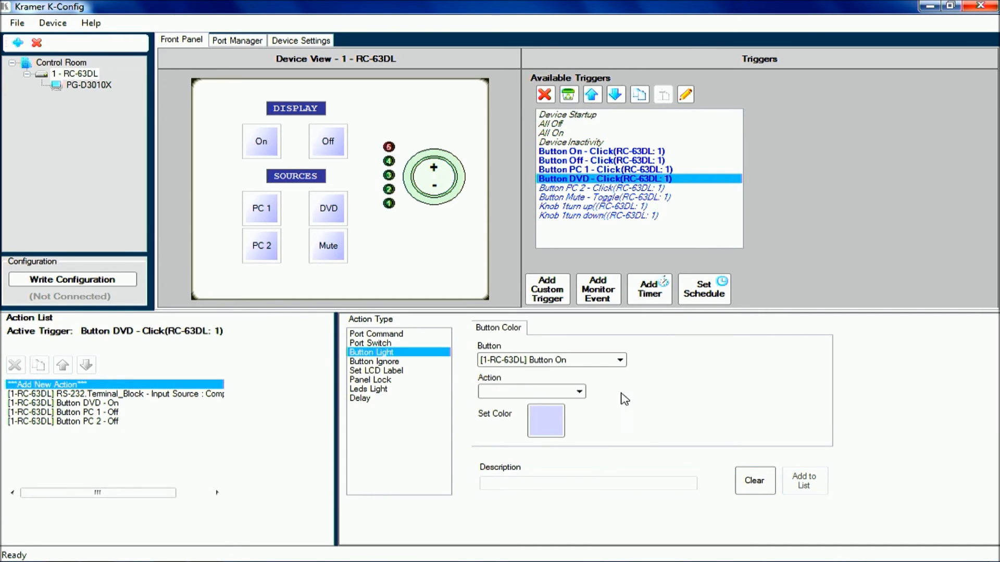
- Add a Set LCD Label action to the DVD trigger that sets the SOURCES label's text to DVD PLAYER
{"action": "left_click", "coordinate": [384, 371]}
{"action": "left_click", "coordinate": [532, 365]}
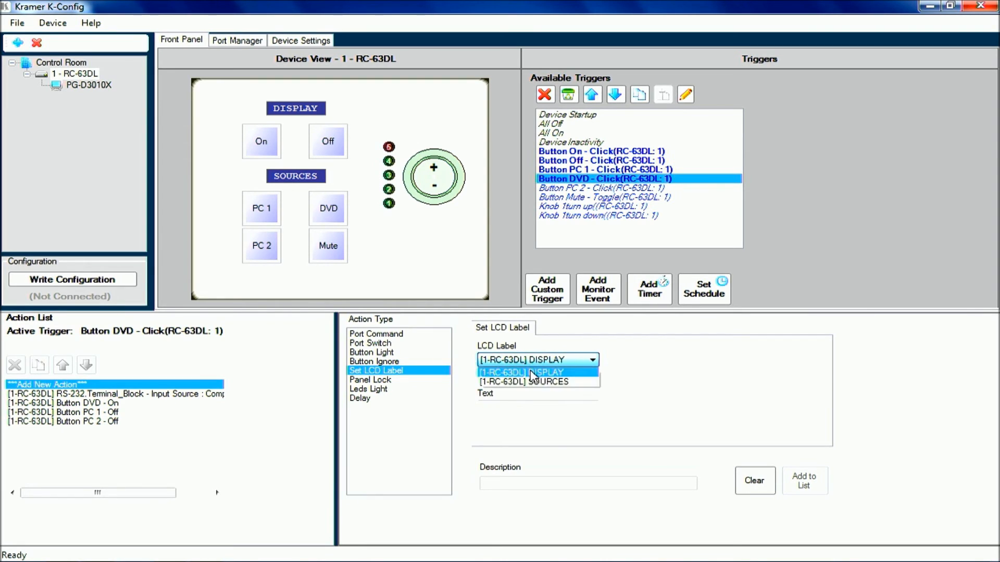
{"action": "left_click", "coordinate": [536, 381]}
{"action": "left_click", "coordinate": [529, 407]}
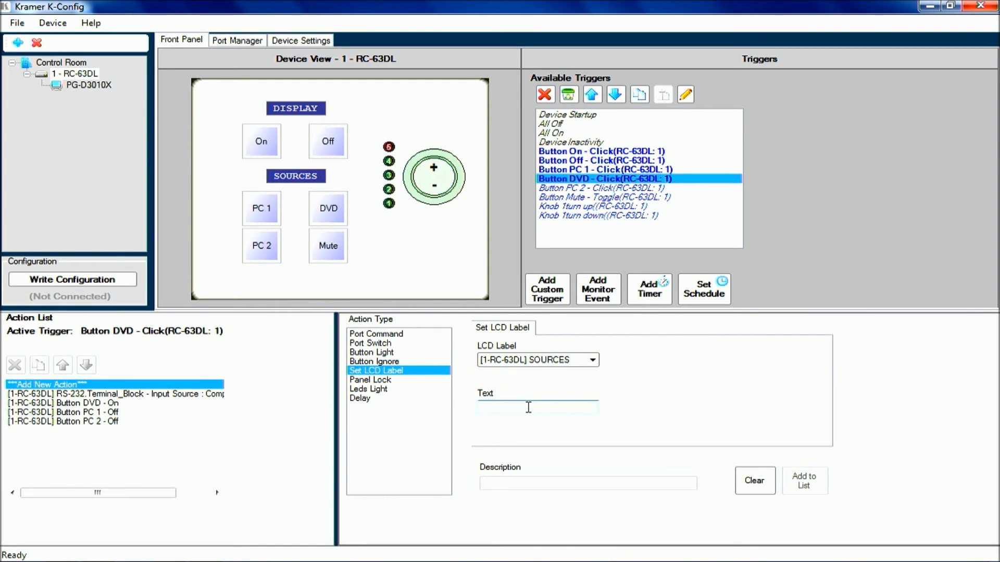
{"action": "type", "text": "DVD PLAYE"}
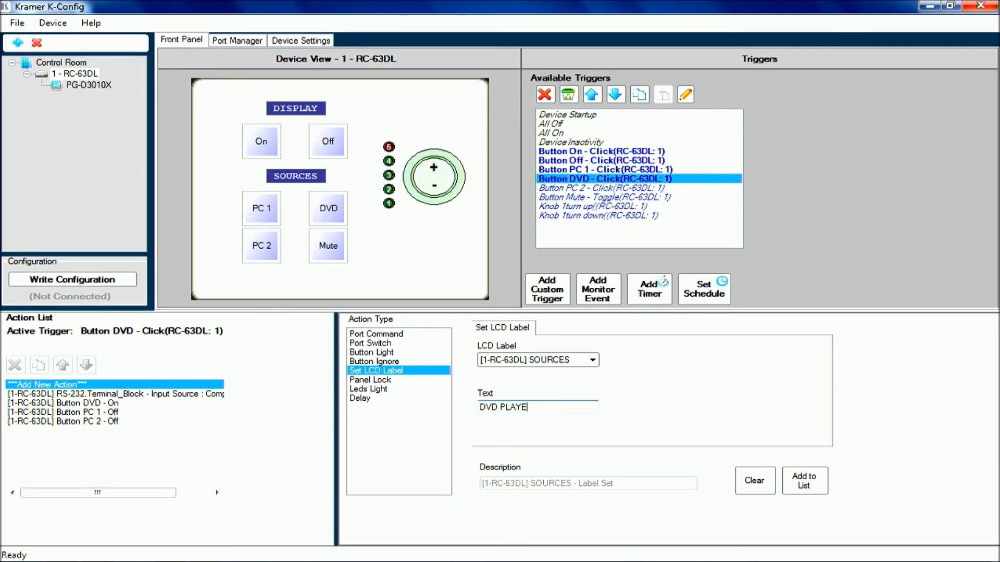
{"action": "type", "text": "R"}
{"action": "left_click", "coordinate": [797, 485]}
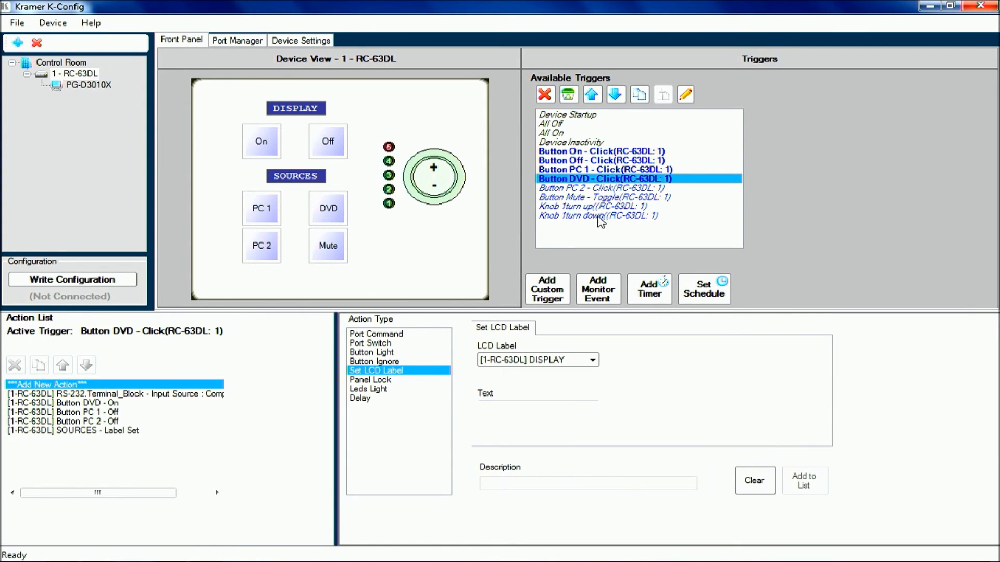
- Copy all actions of the Button PC 1 trigger into the empty Button PC 2 trigger
{"action": "left_click", "coordinate": [621, 188]}
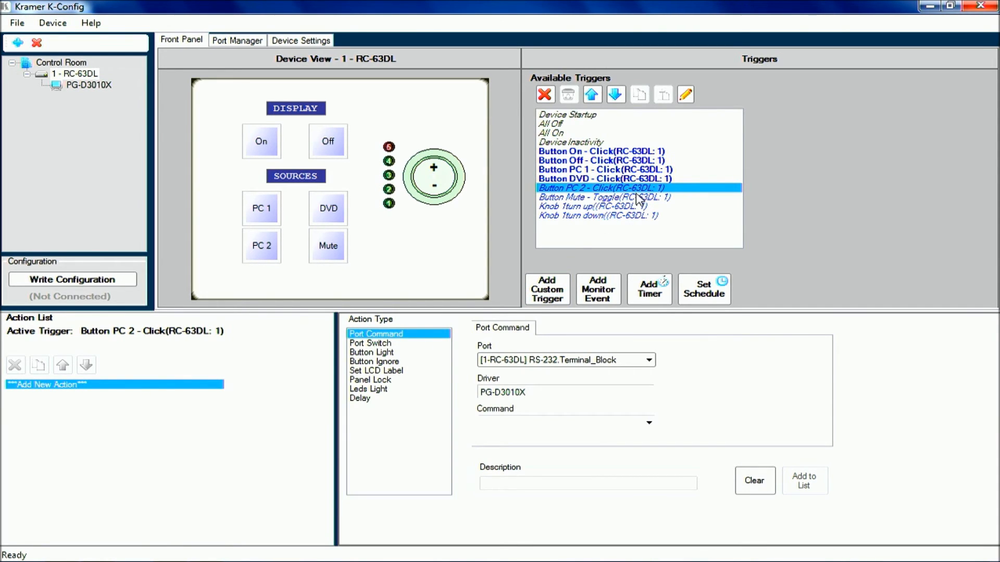
{"action": "left_click", "coordinate": [578, 172]}
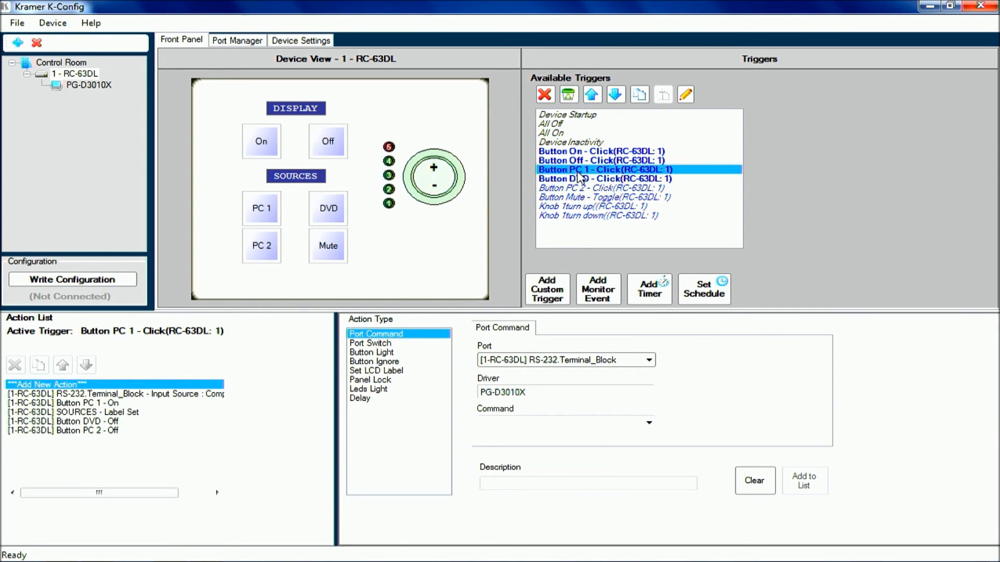
{"action": "left_click", "coordinate": [639, 95]}
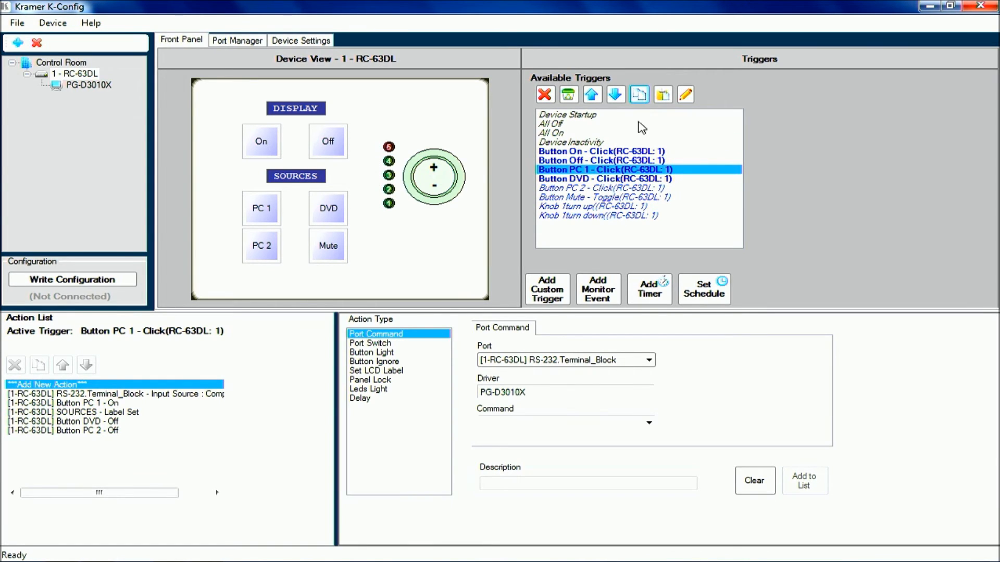
{"action": "left_click", "coordinate": [617, 188]}
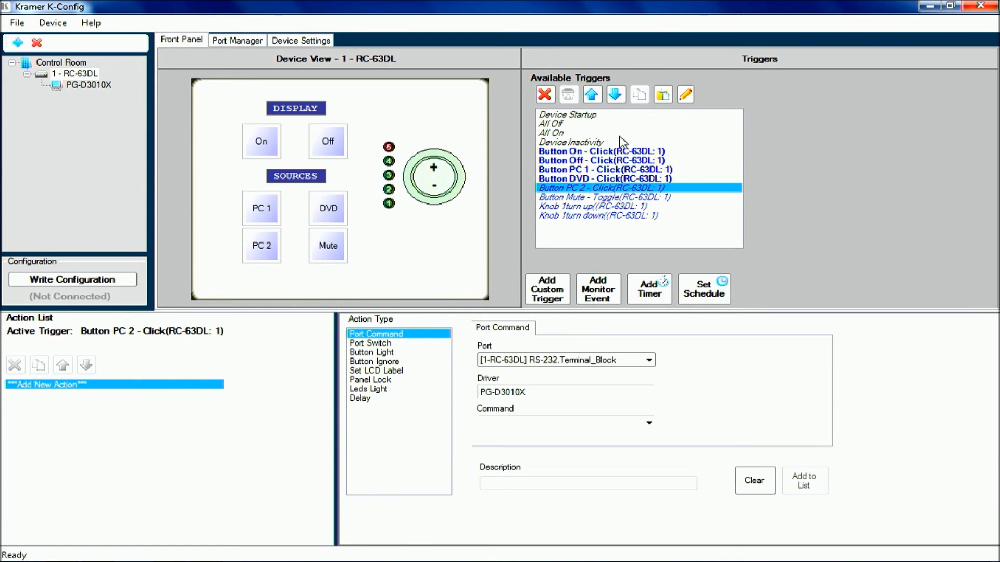
{"action": "left_click", "coordinate": [662, 96]}
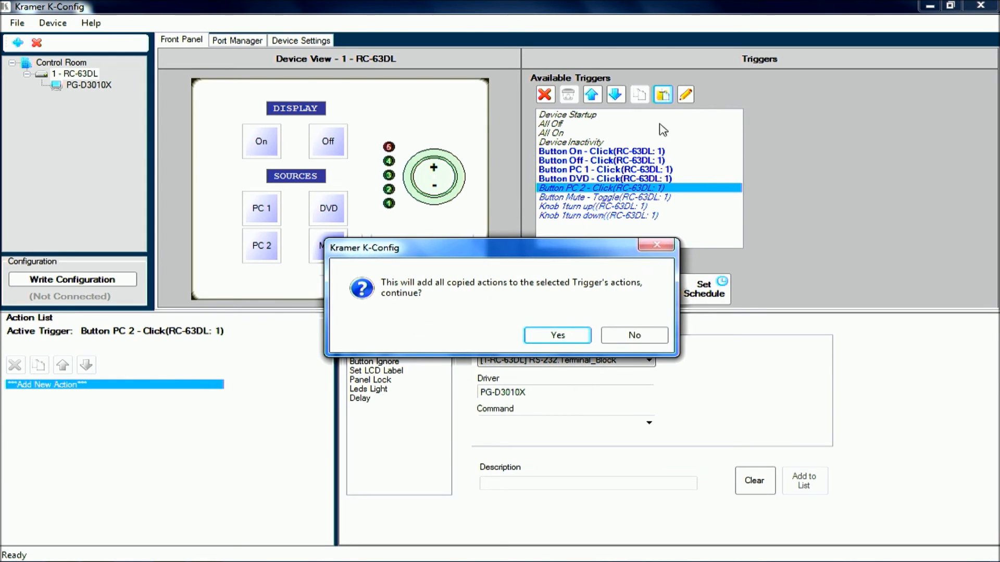
{"action": "left_click", "coordinate": [562, 335]}
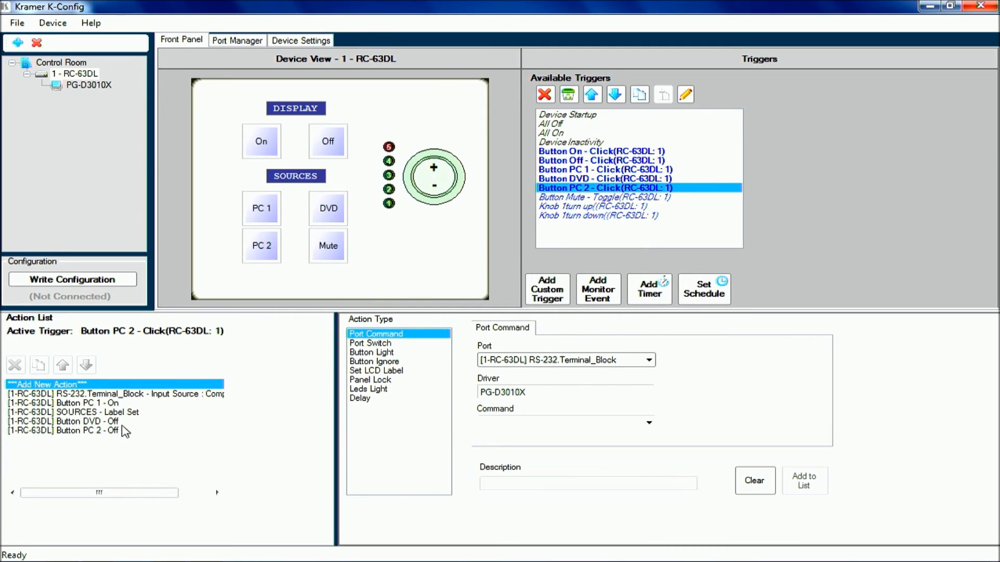
- Change the Input Source command in the PC 2 trigger's copied RS-232 terminal block action
{"action": "left_click", "coordinate": [115, 394]}
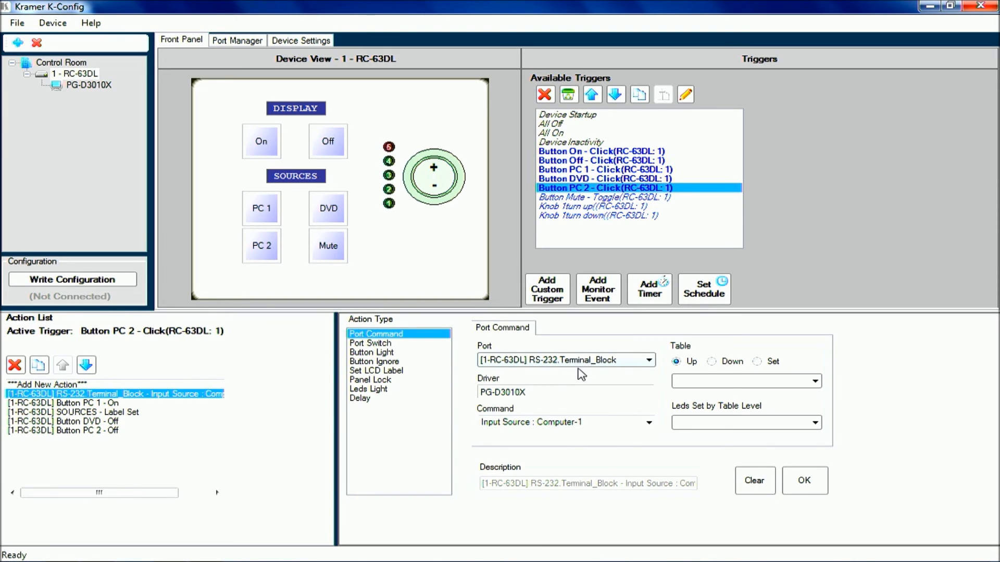
{"action": "left_click", "coordinate": [625, 425]}
{"action": "left_click", "coordinate": [578, 208]}
{"action": "left_click", "coordinate": [806, 484]}
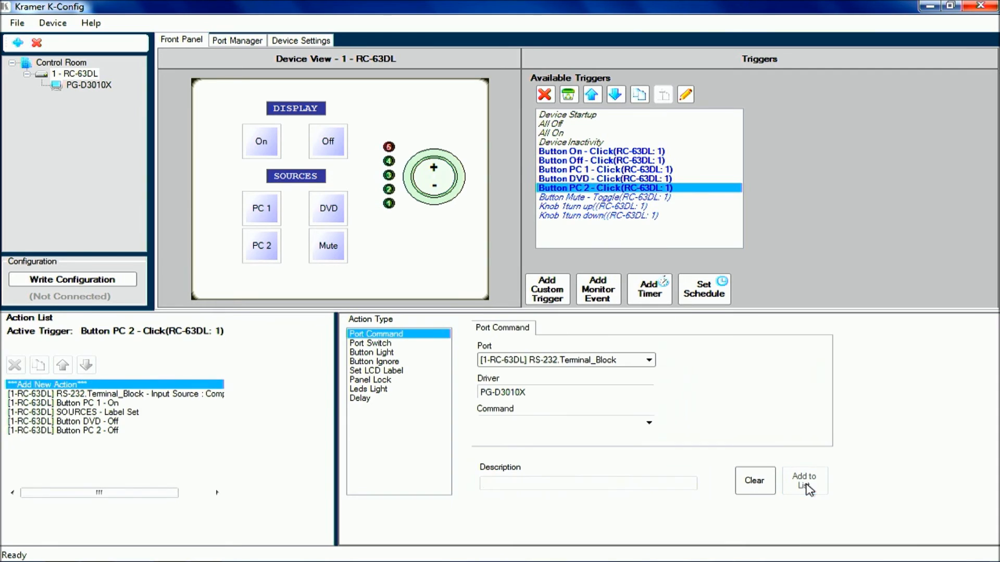
- Change the PC 2 trigger's Button PC 1 - On light action so that it lights Button PC 2
{"action": "left_click", "coordinate": [132, 404]}
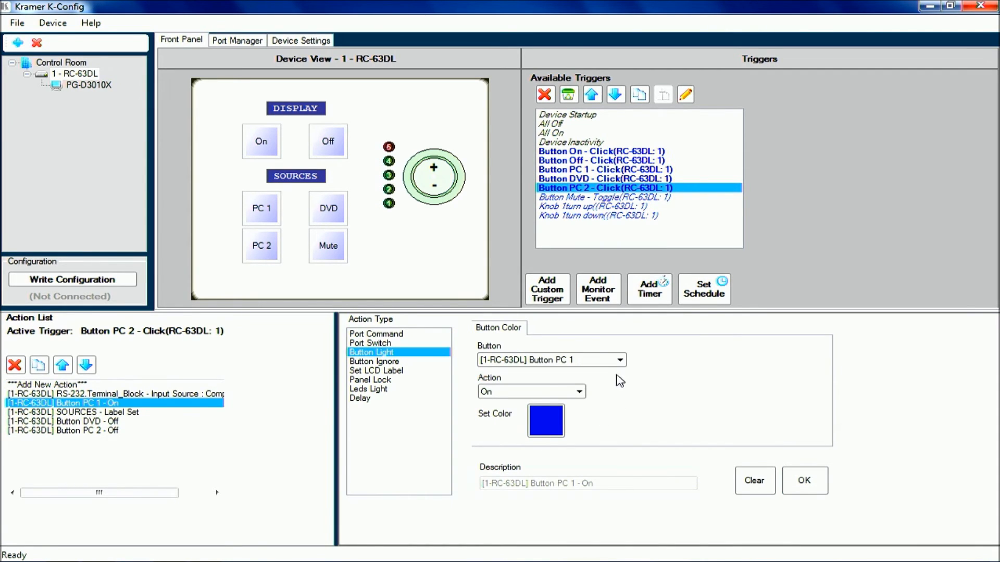
{"action": "left_click", "coordinate": [609, 361]}
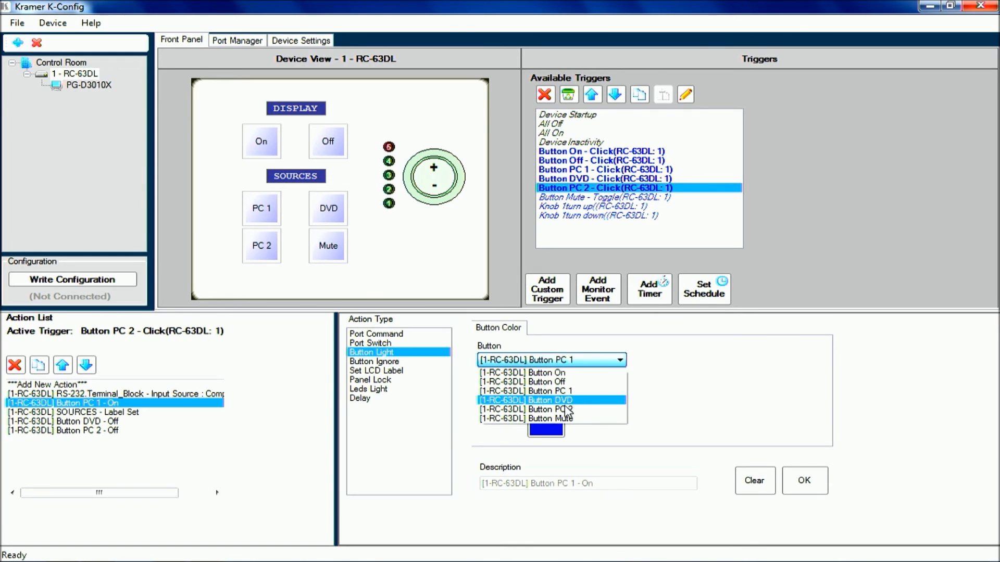
{"action": "left_click", "coordinate": [567, 410]}
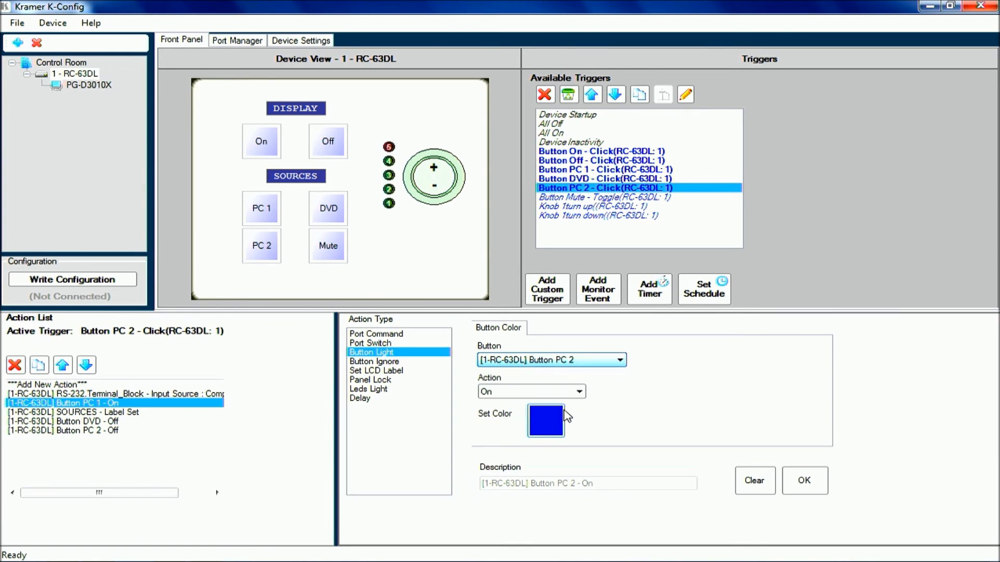
{"action": "left_click", "coordinate": [814, 488]}
- Set the text of the PC 2 trigger's SOURCES label action to COMPUTER 2
{"action": "left_click", "coordinate": [126, 413]}
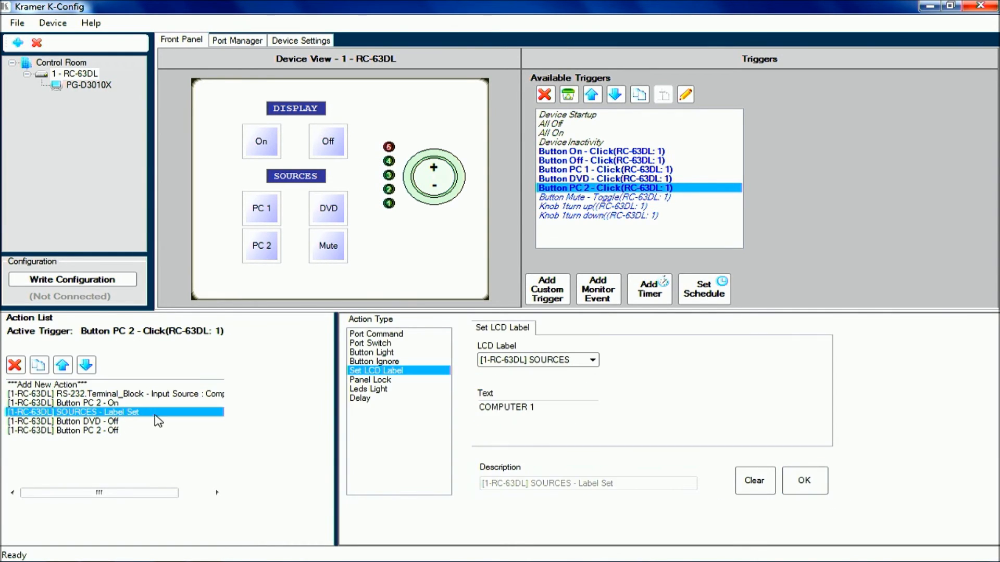
{"action": "left_click", "coordinate": [558, 409]}
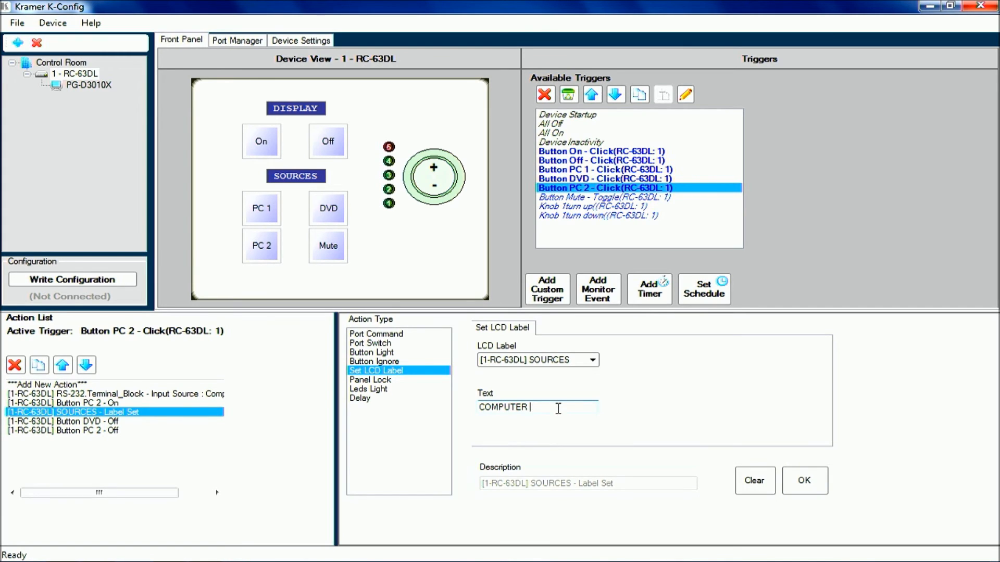
{"action": "type", "text": "2"}
{"action": "left_click", "coordinate": [589, 359]}
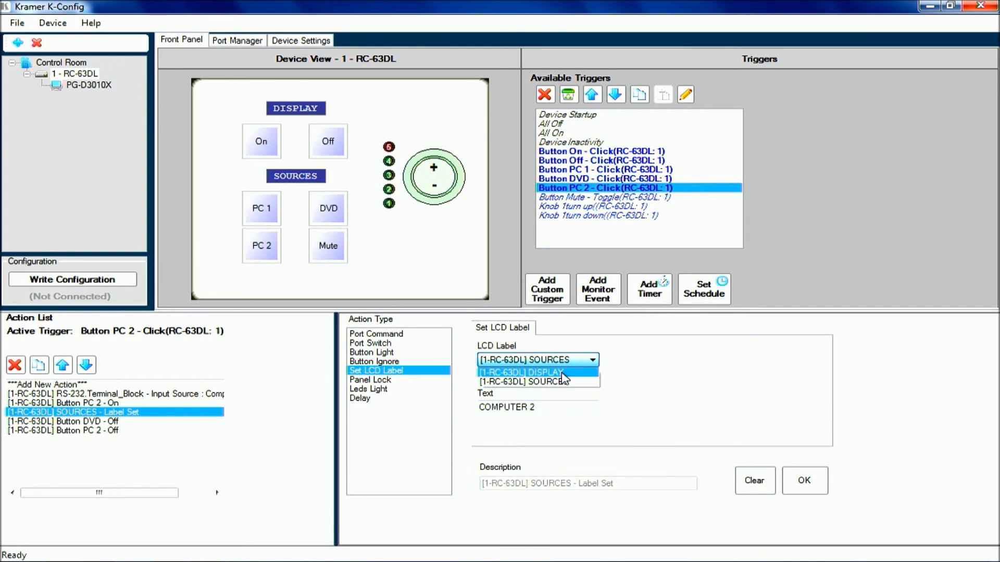
{"action": "left_click", "coordinate": [560, 383]}
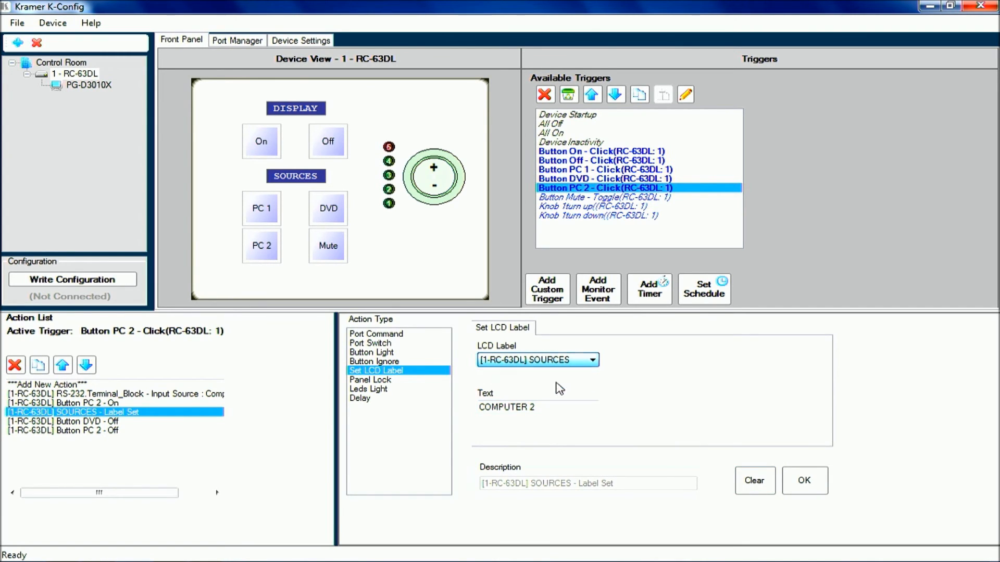
{"action": "left_click", "coordinate": [805, 480]}
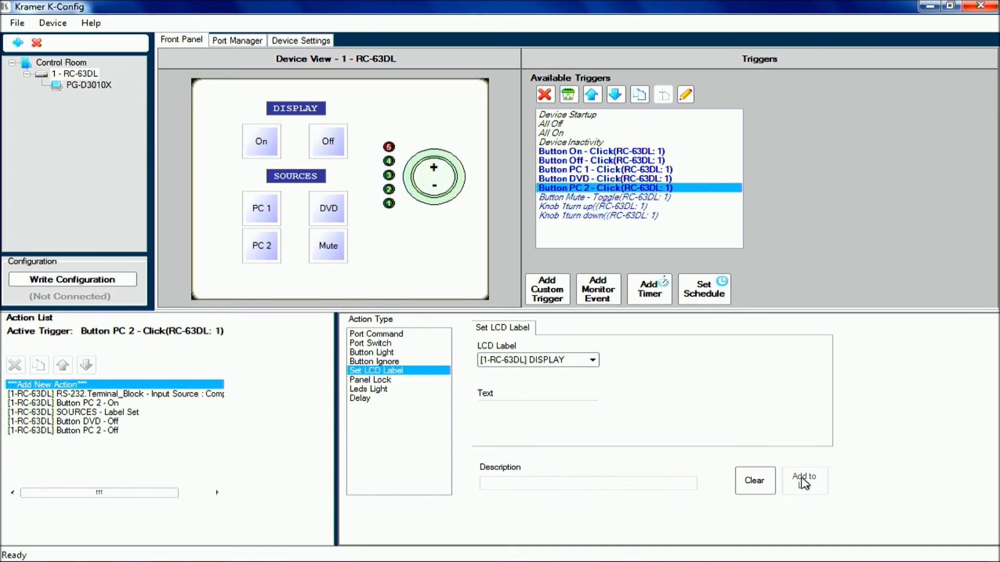
- Change the PC 2 trigger's Button PC 2 - Off light action so that it targets Button PC 1
{"action": "left_click", "coordinate": [113, 421]}
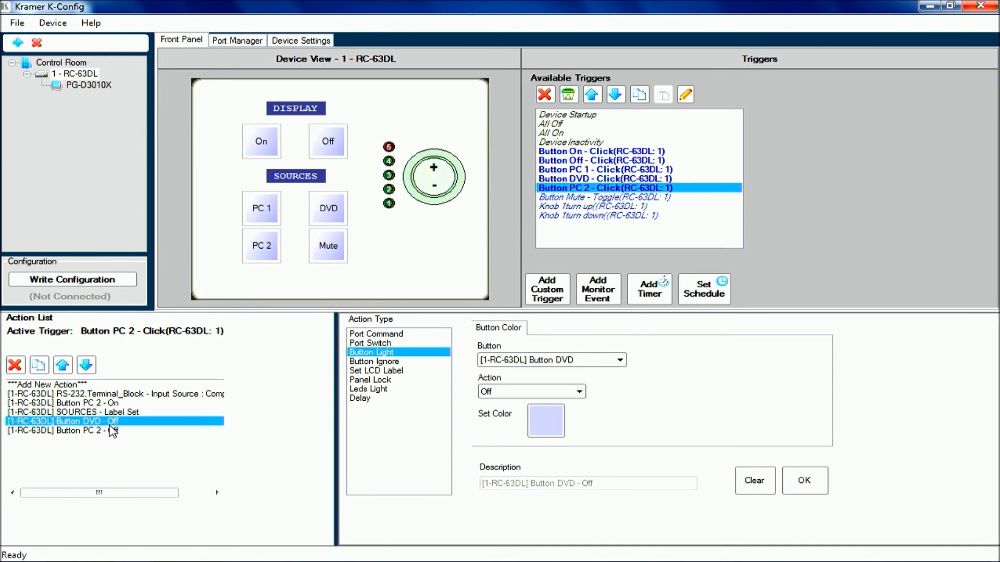
{"action": "left_click", "coordinate": [113, 431]}
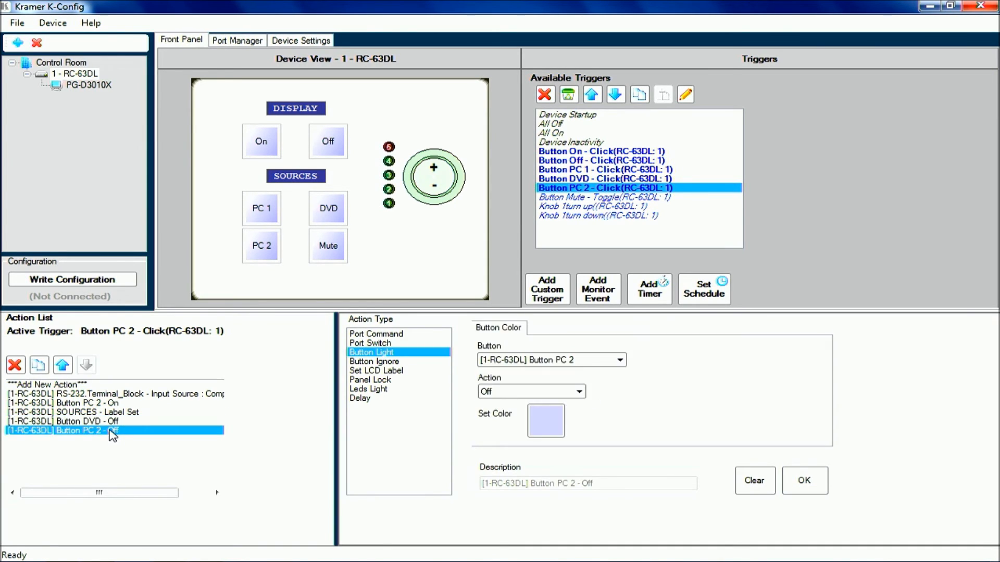
{"action": "left_click", "coordinate": [591, 364]}
{"action": "left_click", "coordinate": [570, 399]}
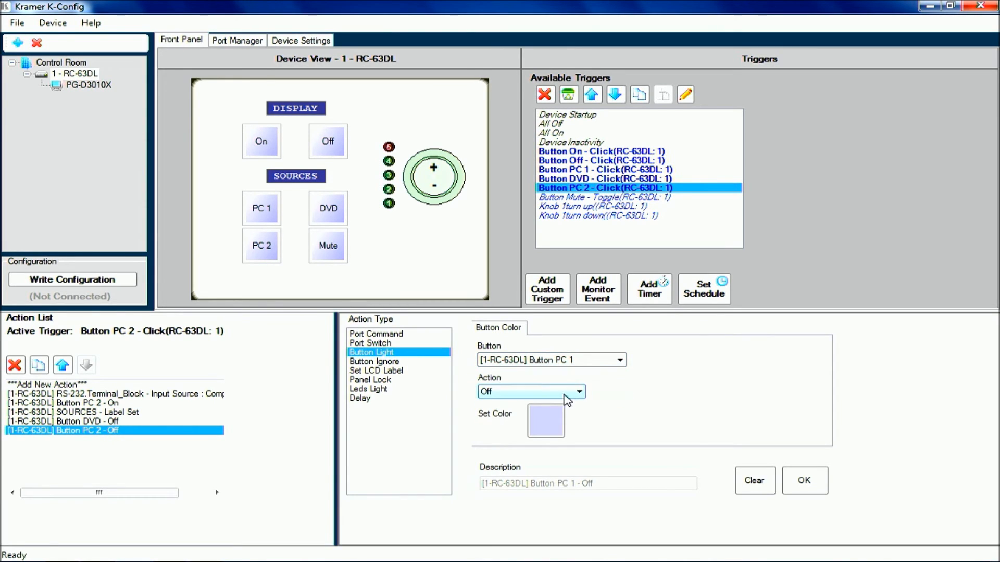
{"action": "left_click", "coordinate": [794, 482]}
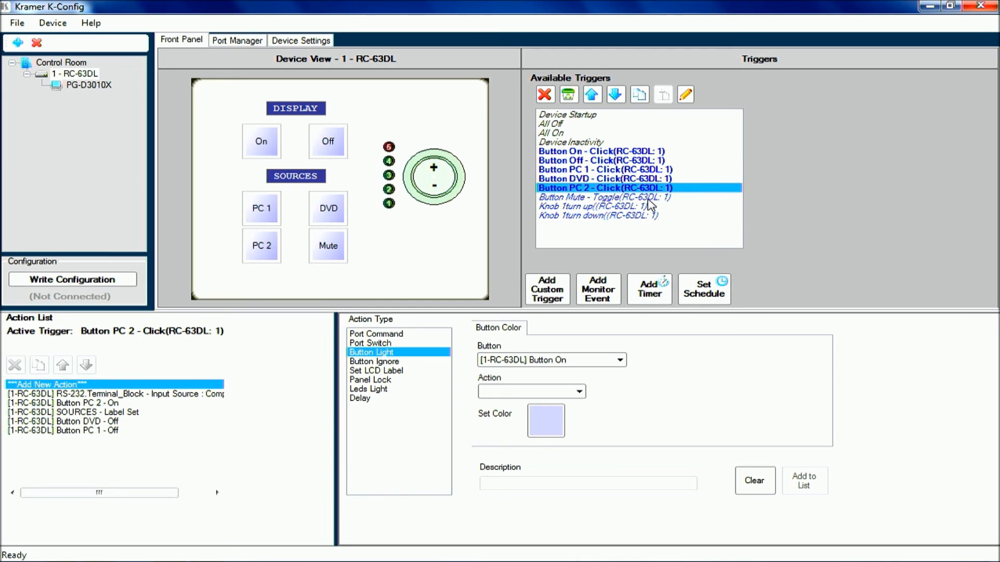
- Add a Mute : On port command on the RS-232 terminal block to toggle 1 of the Button Mute trigger
{"action": "left_click", "coordinate": [617, 198]}
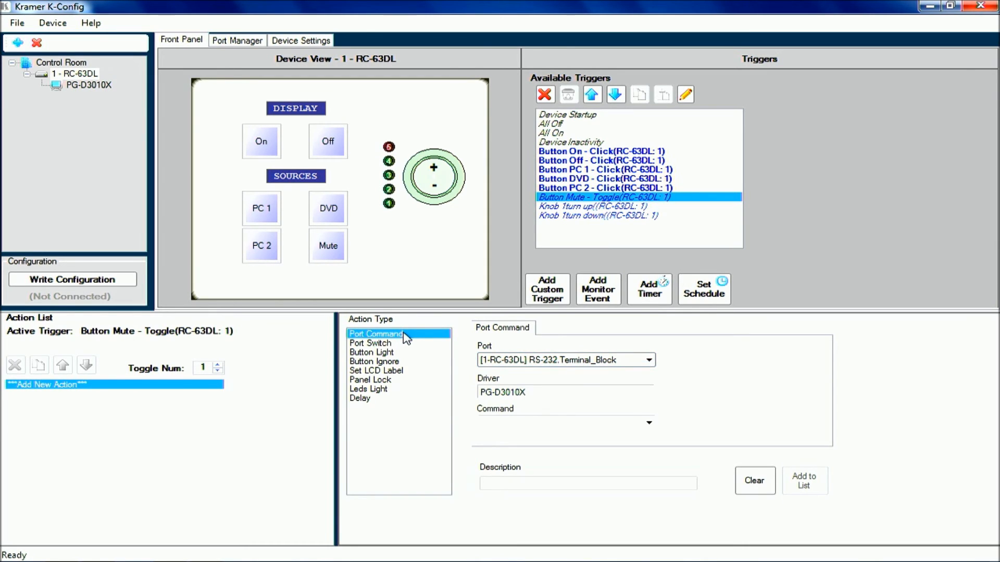
{"action": "left_click", "coordinate": [556, 425]}
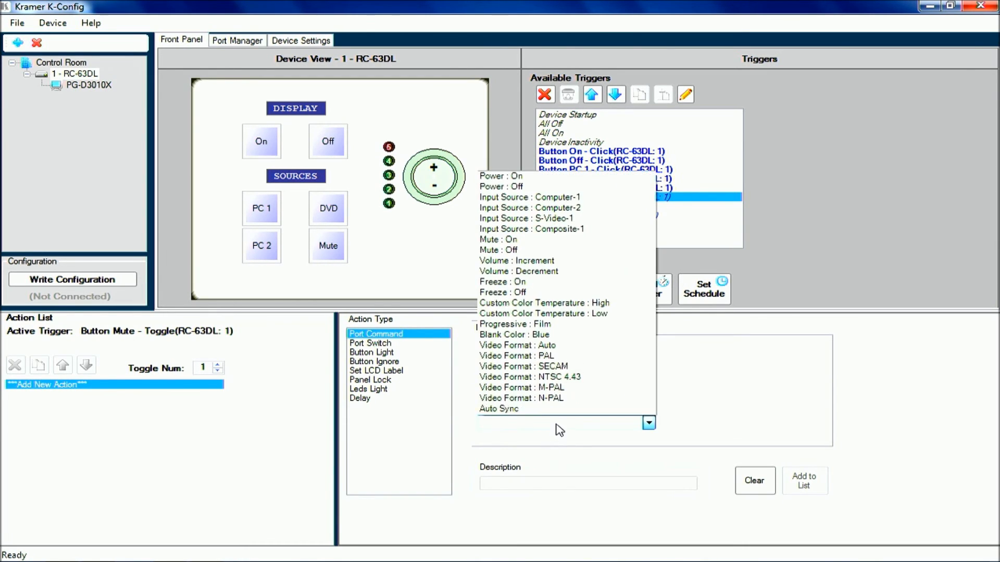
{"action": "left_click", "coordinate": [510, 240]}
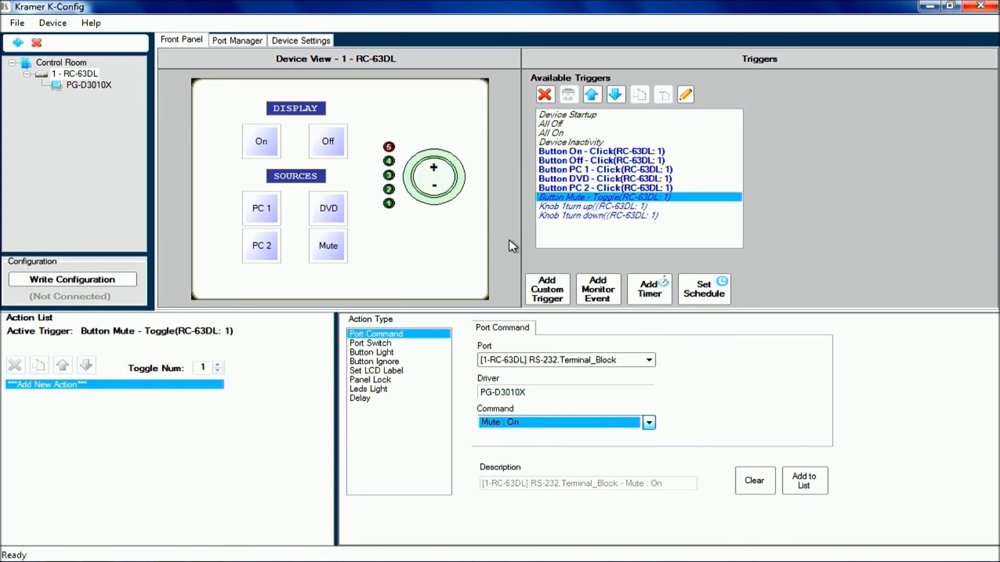
{"action": "left_click", "coordinate": [803, 484]}
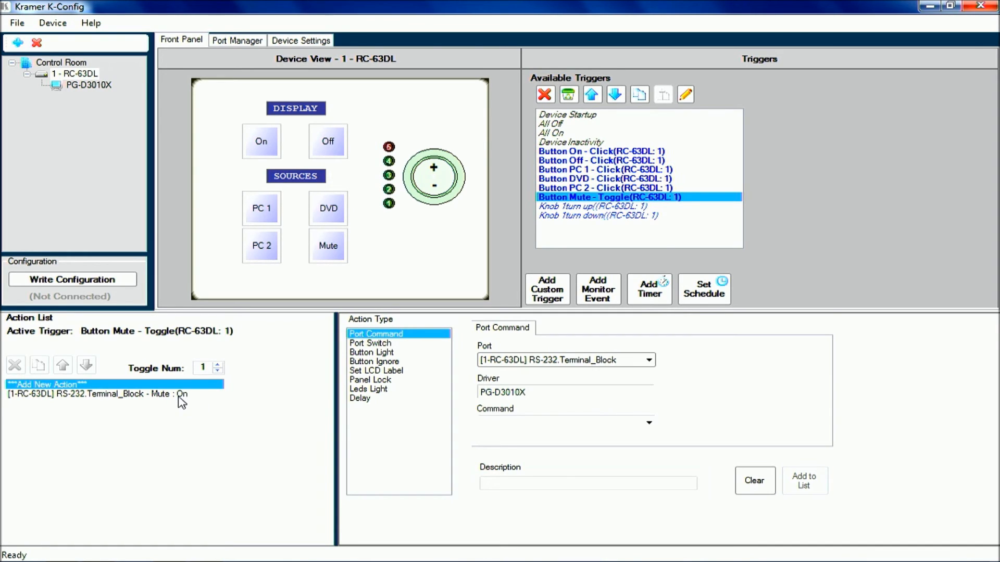
- Add a Button Light action to the Mute trigger's toggle 1 that makes Button Mute slow blink in orange
{"action": "left_click", "coordinate": [381, 354]}
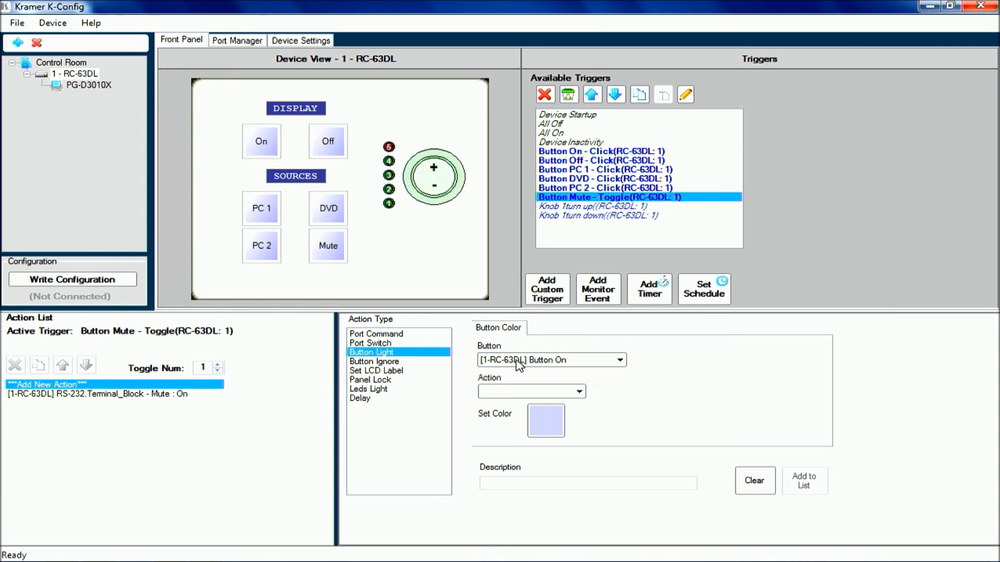
{"action": "left_click", "coordinate": [565, 360]}
{"action": "left_click", "coordinate": [552, 418]}
{"action": "left_click", "coordinate": [579, 392]}
{"action": "left_click", "coordinate": [513, 423]}
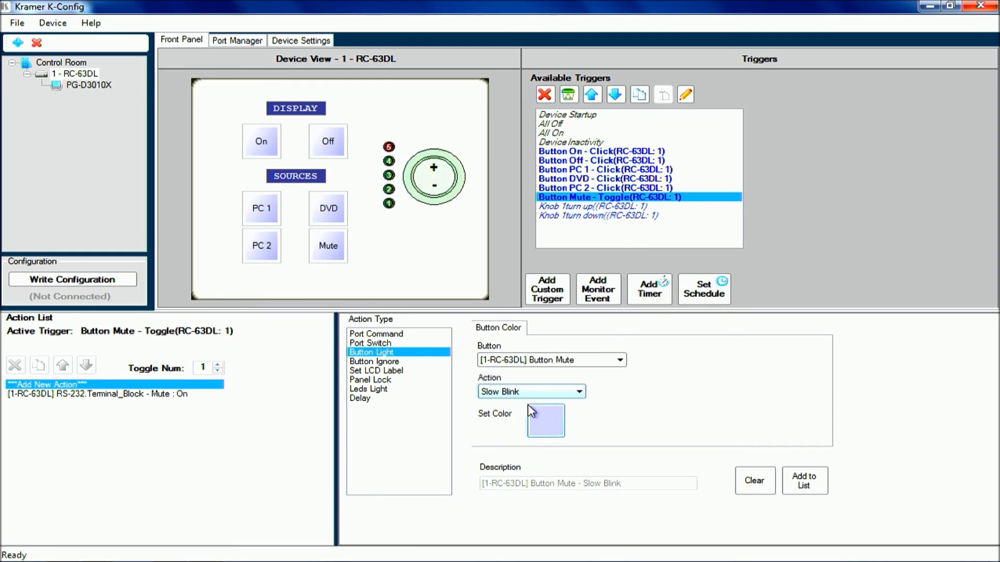
{"action": "left_click", "coordinate": [495, 415]}
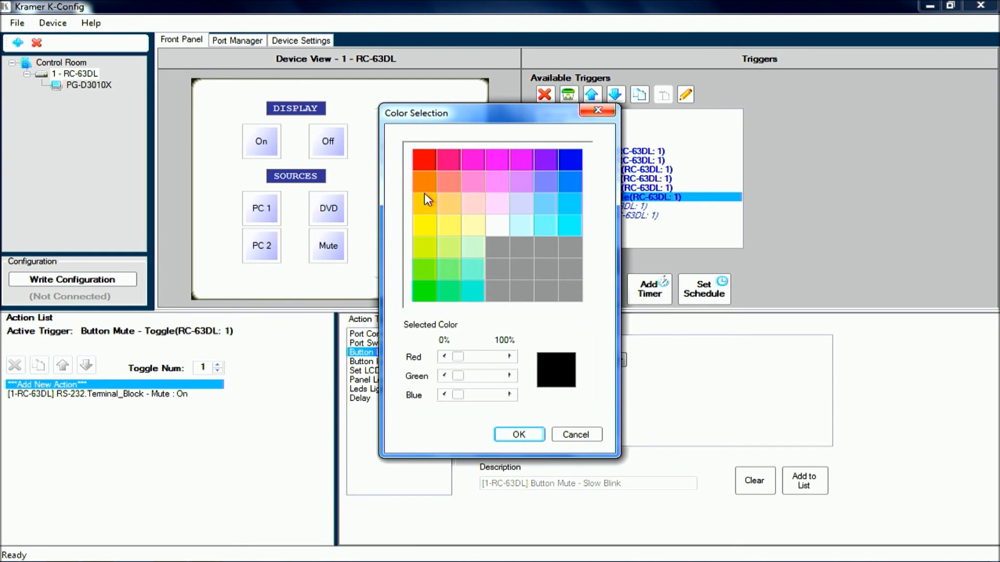
{"action": "left_click", "coordinate": [423, 180]}
{"action": "left_click", "coordinate": [518, 434]}
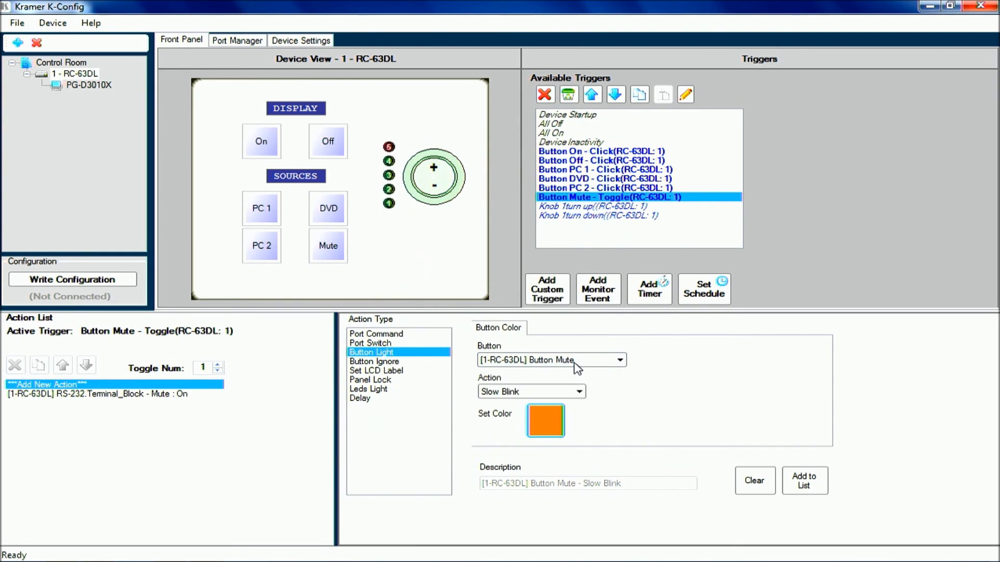
{"action": "left_click", "coordinate": [805, 482]}
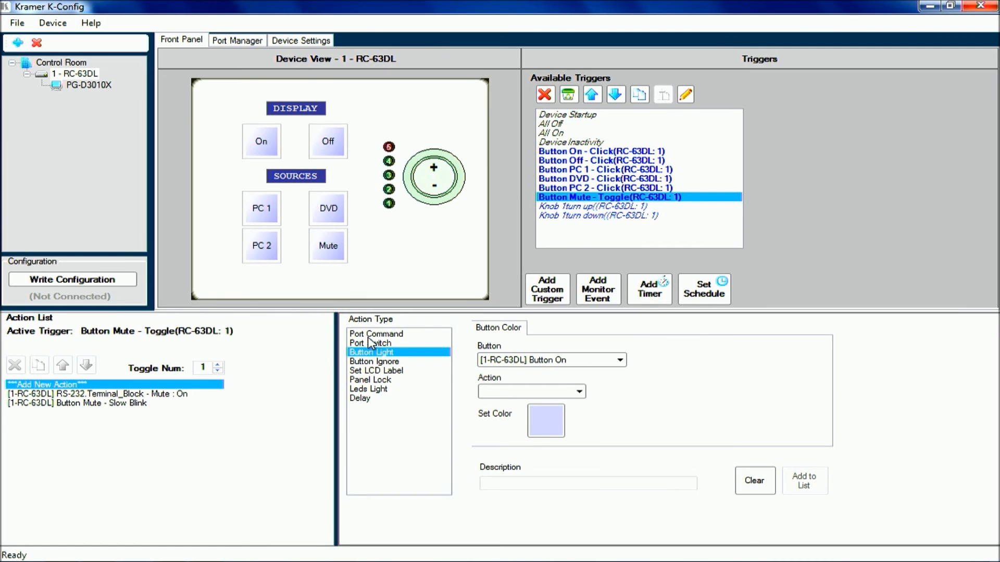
- Add a DISPLAY label action with the text MUTE ON to the Mute trigger's toggle 1, and check the settings of its three actions
{"action": "left_click", "coordinate": [371, 371]}
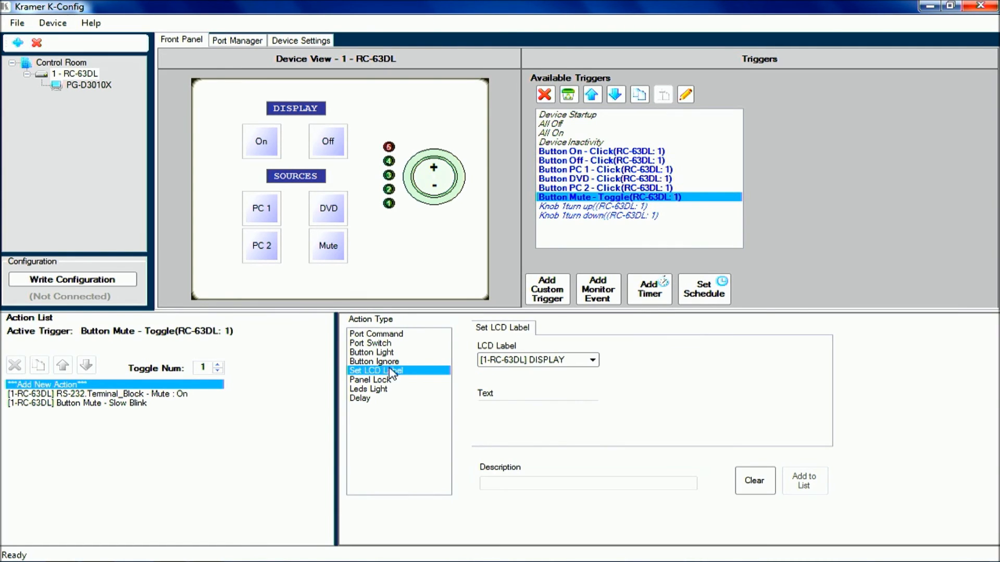
{"action": "left_click", "coordinate": [523, 402]}
{"action": "type", "text": "MUTE ON"}
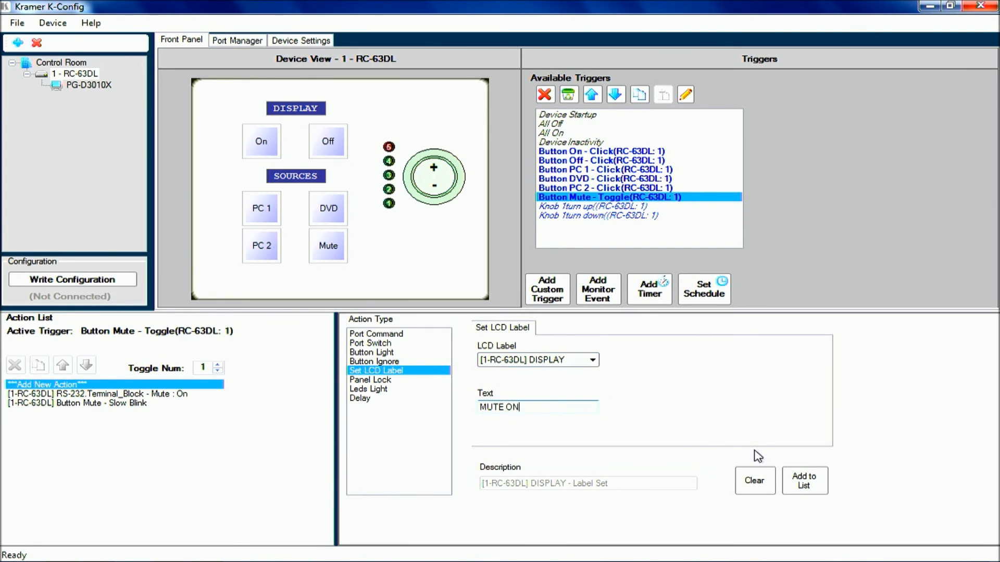
{"action": "left_click", "coordinate": [814, 493]}
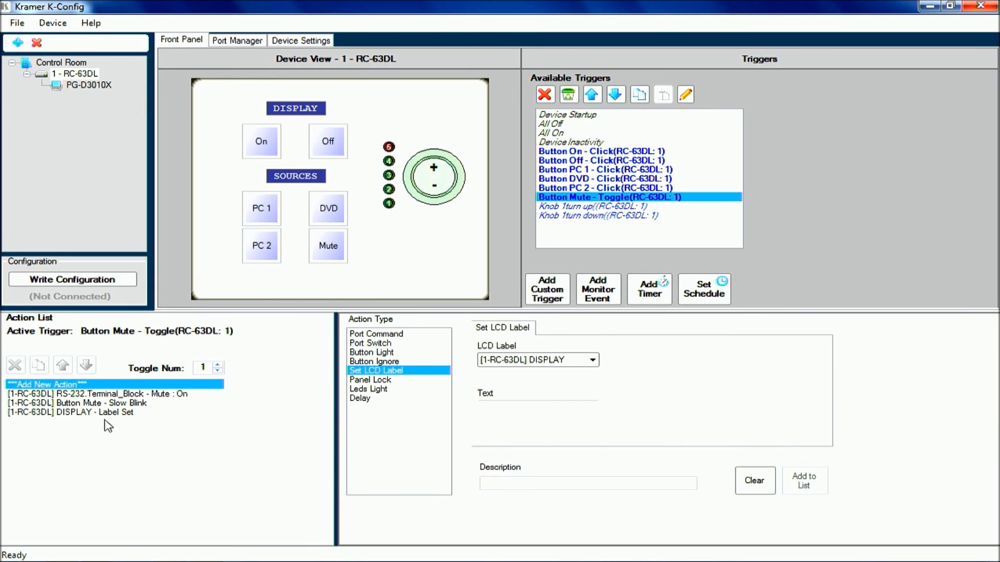
{"action": "left_click", "coordinate": [133, 395]}
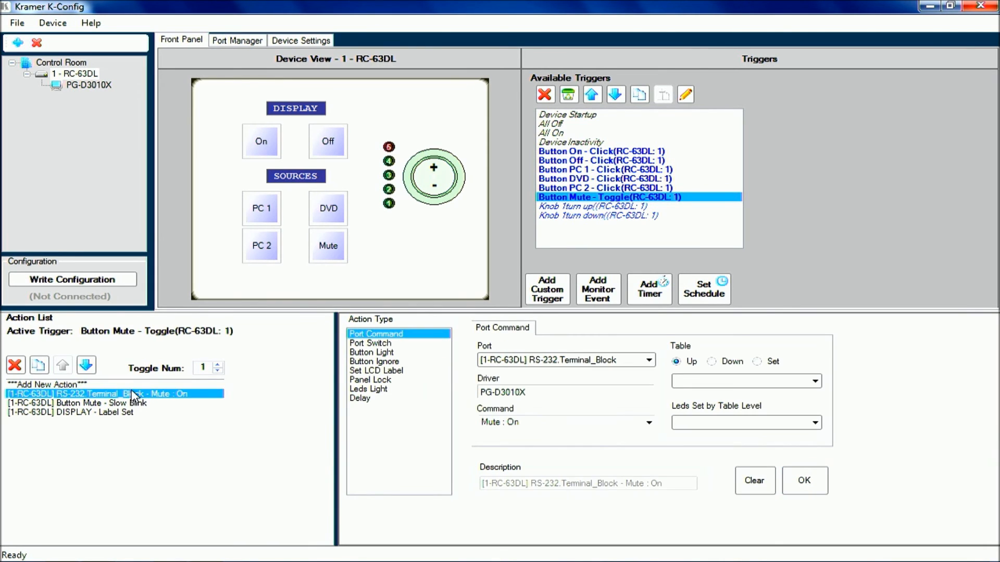
{"action": "left_click", "coordinate": [126, 403]}
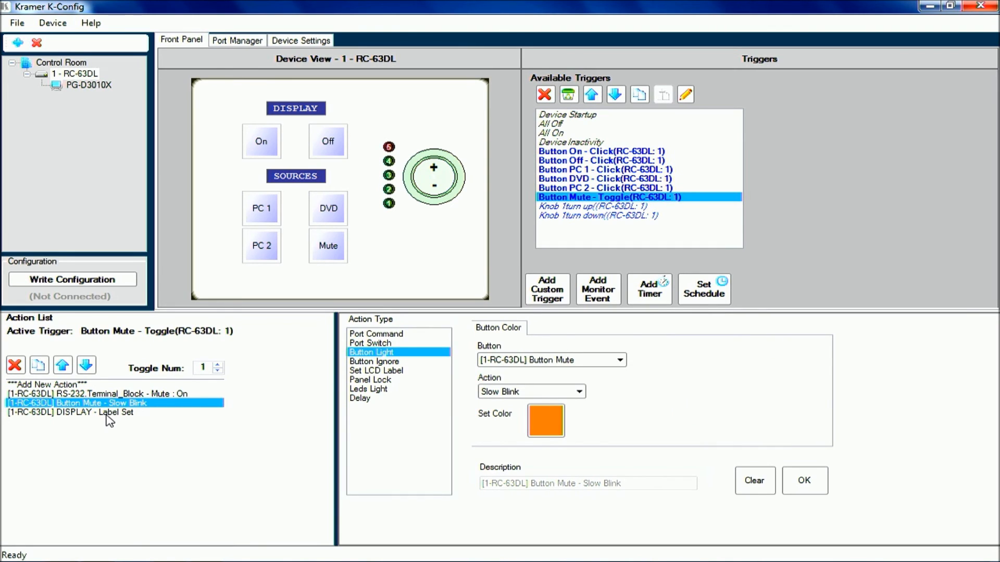
{"action": "left_click", "coordinate": [107, 414]}
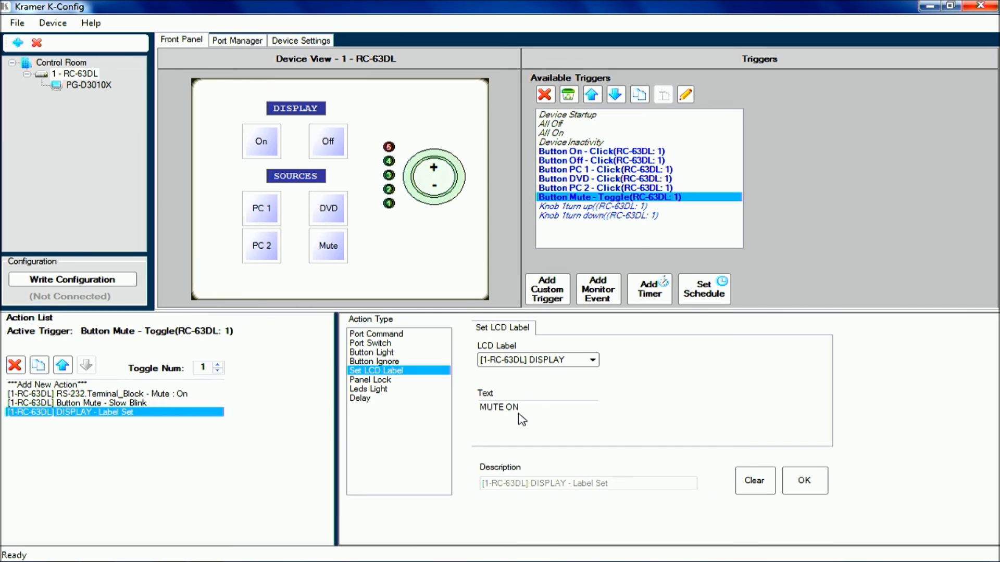
- Add a Mute : Off port command on the RS-232 terminal block to toggle 2 of the Button Mute trigger
{"action": "left_click", "coordinate": [107, 385]}
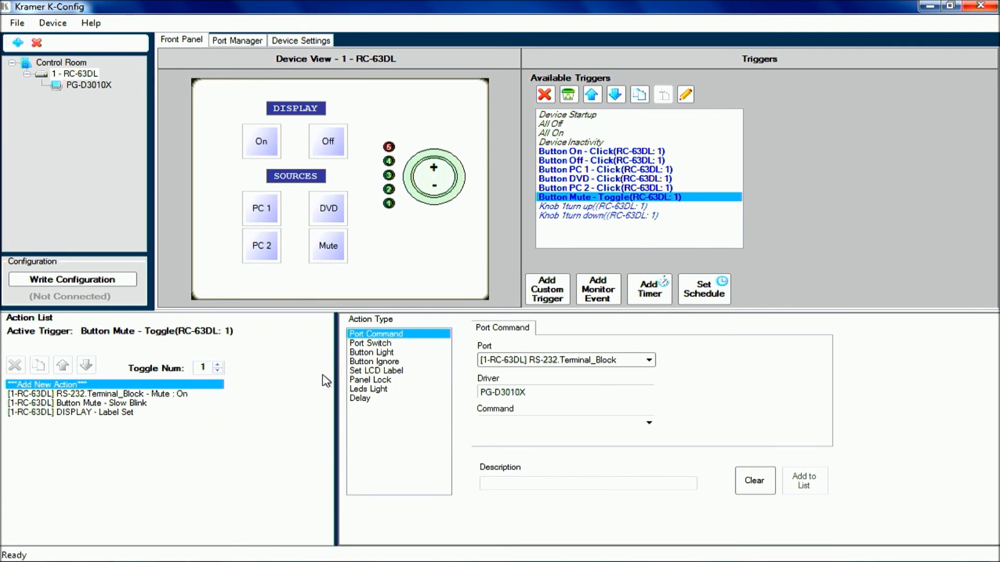
{"action": "left_click", "coordinate": [218, 364]}
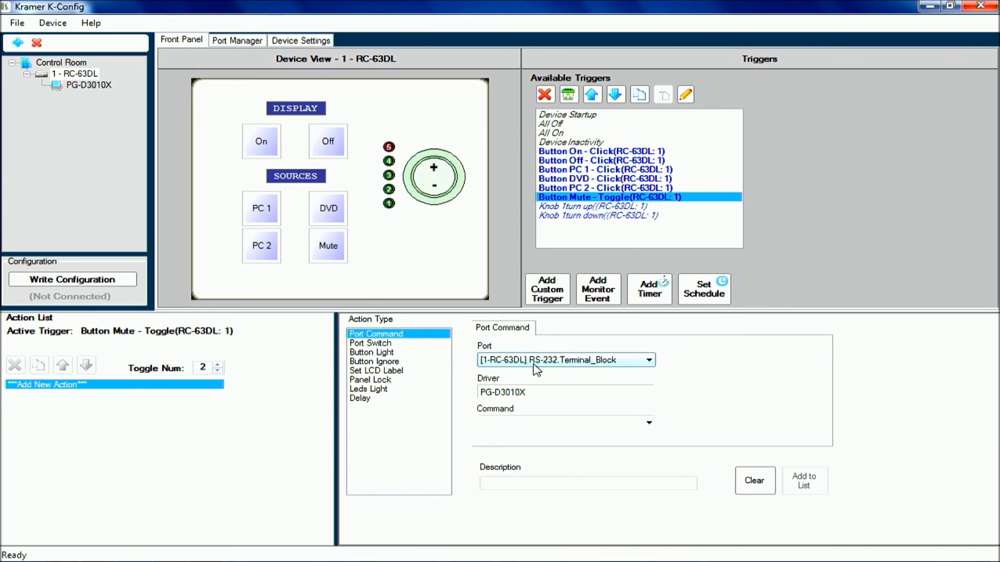
{"action": "left_click", "coordinate": [540, 421]}
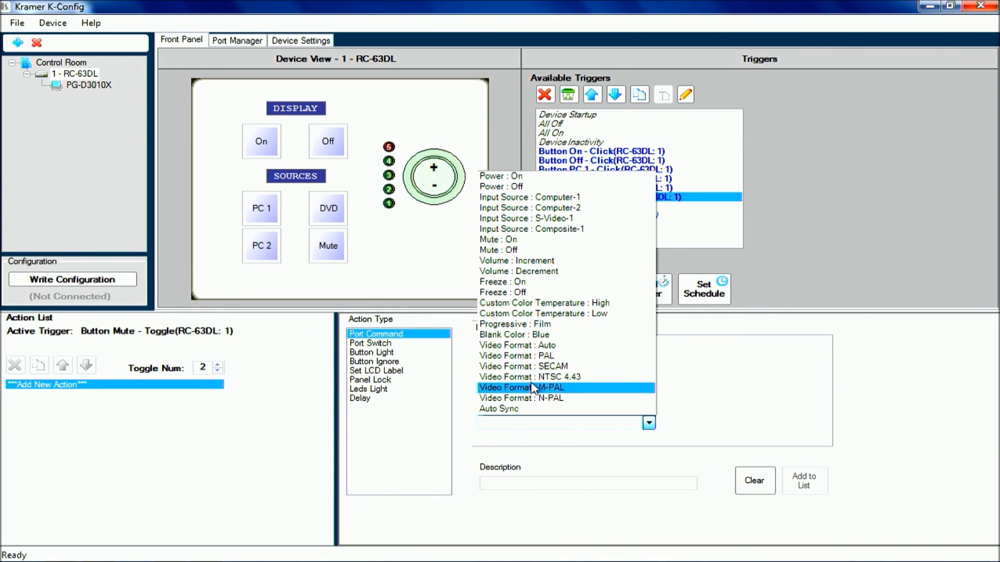
{"action": "left_click", "coordinate": [533, 250]}
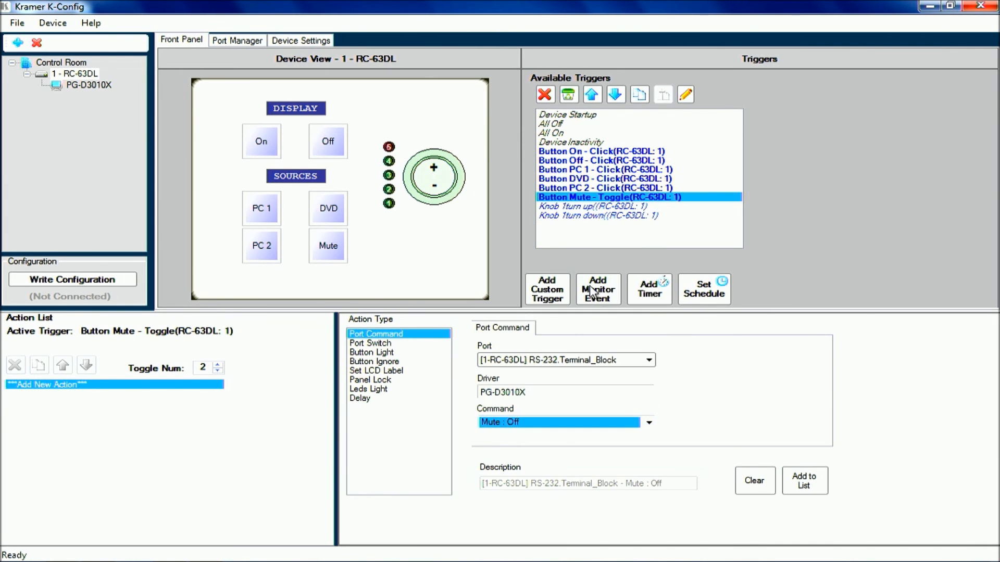
{"action": "left_click", "coordinate": [805, 482]}
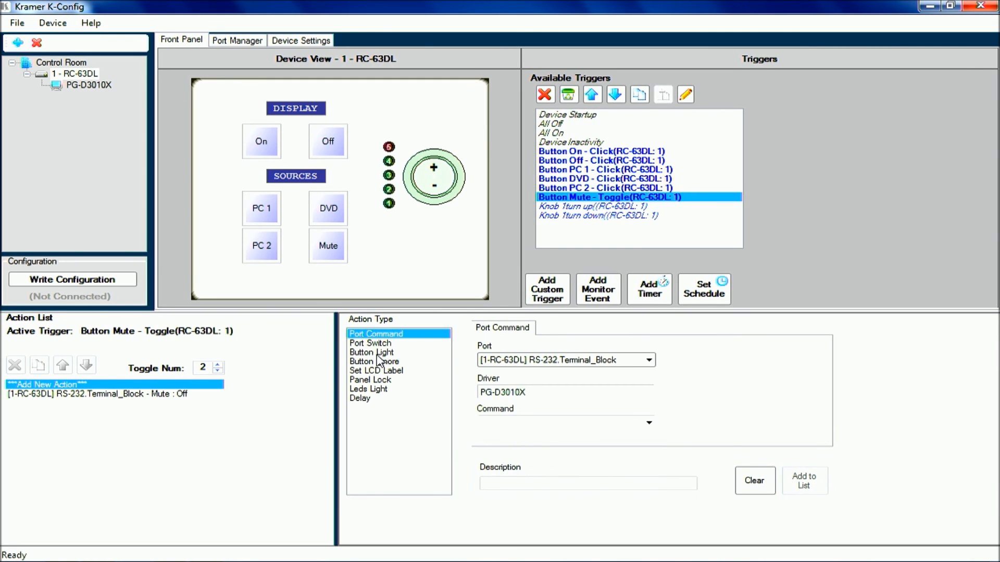
- Add a Button Light action to the Mute trigger's toggle 2 that turns the Button Mute light off
{"action": "left_click", "coordinate": [373, 352]}
{"action": "left_click", "coordinate": [521, 360]}
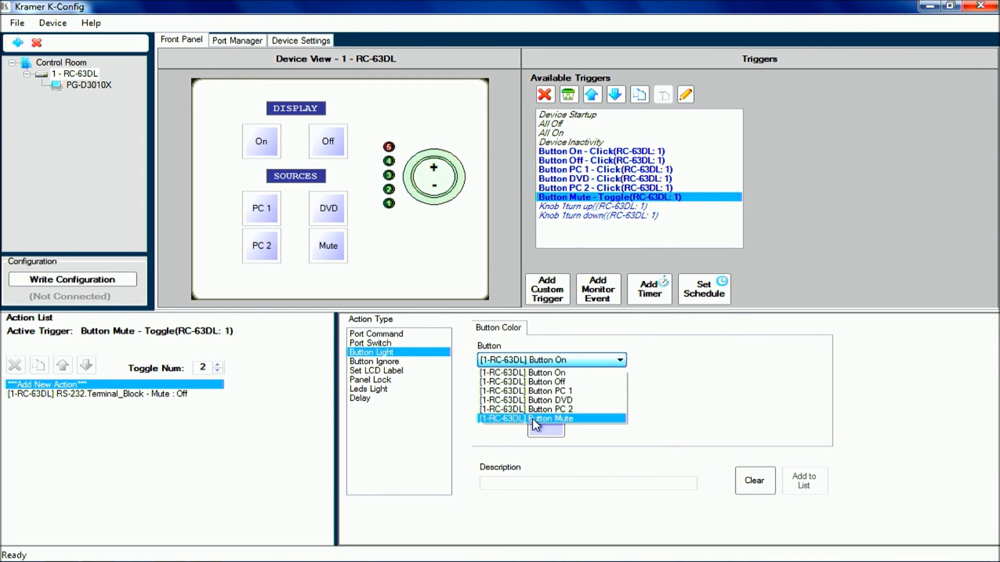
{"action": "left_click", "coordinate": [533, 419]}
{"action": "left_click", "coordinate": [520, 392]}
{"action": "left_click", "coordinate": [504, 411]}
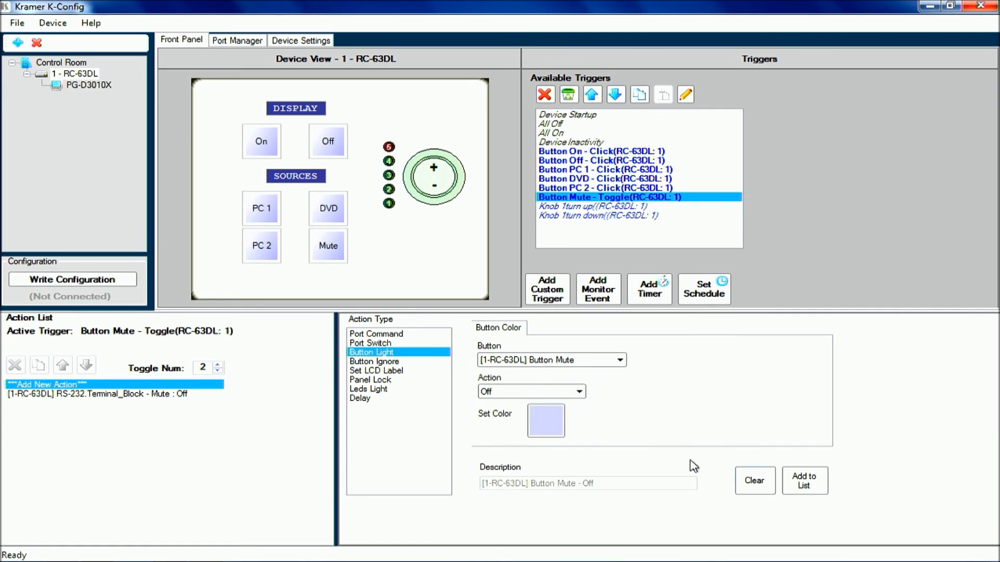
{"action": "left_click", "coordinate": [804, 482]}
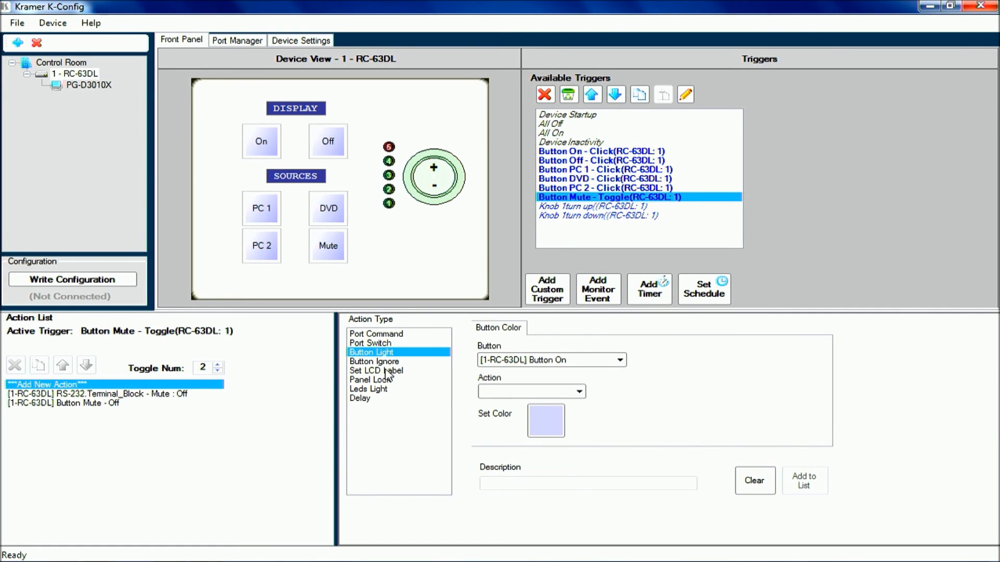
- Add a Set LCD Label action to the Mute trigger's toggle 2 that sets the DISPLAY label's text to ROOM
{"action": "left_click", "coordinate": [380, 371]}
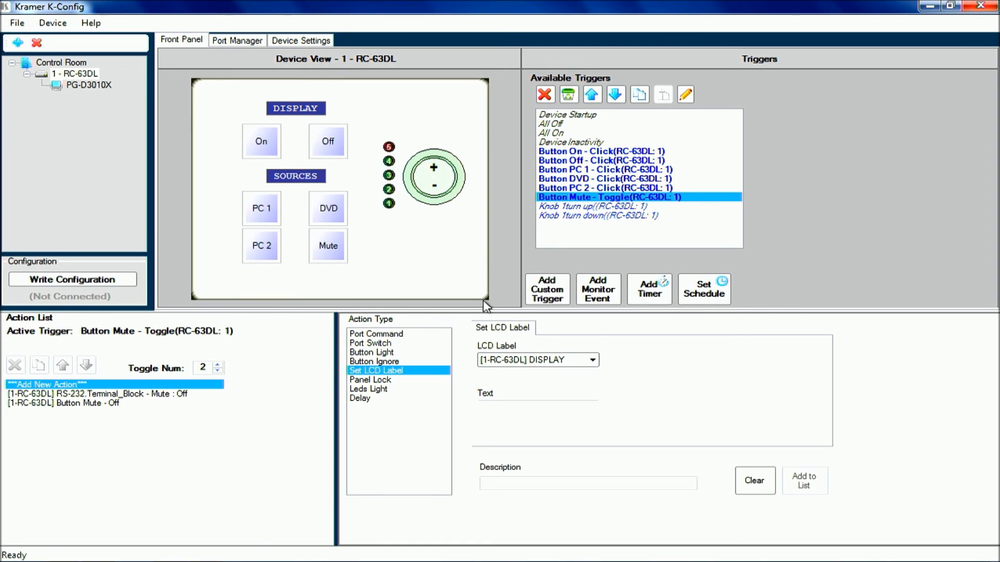
{"action": "left_click", "coordinate": [515, 407]}
{"action": "type", "text": "ROM"}
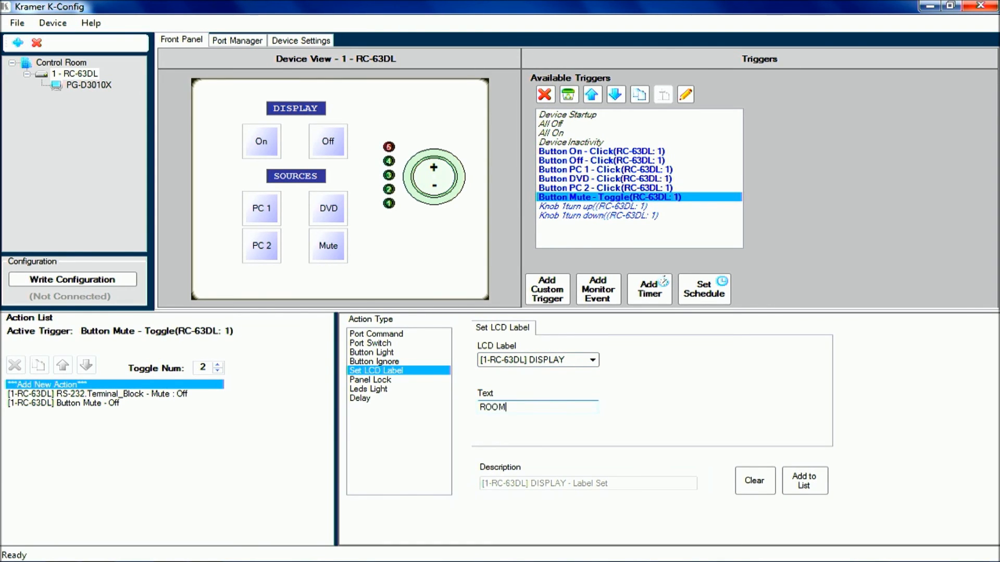
{"action": "left_click", "coordinate": [800, 482]}
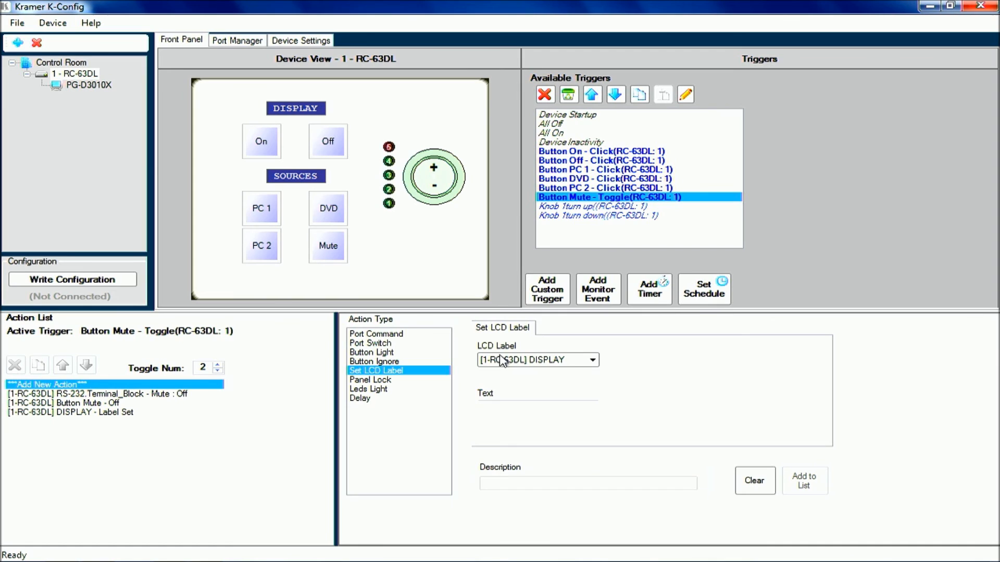
- Add a Volume Table Up port command to the Knob 1 turn up trigger, with LEDs set by table level on 1 - RC-63DL
{"action": "left_click", "coordinate": [607, 209]}
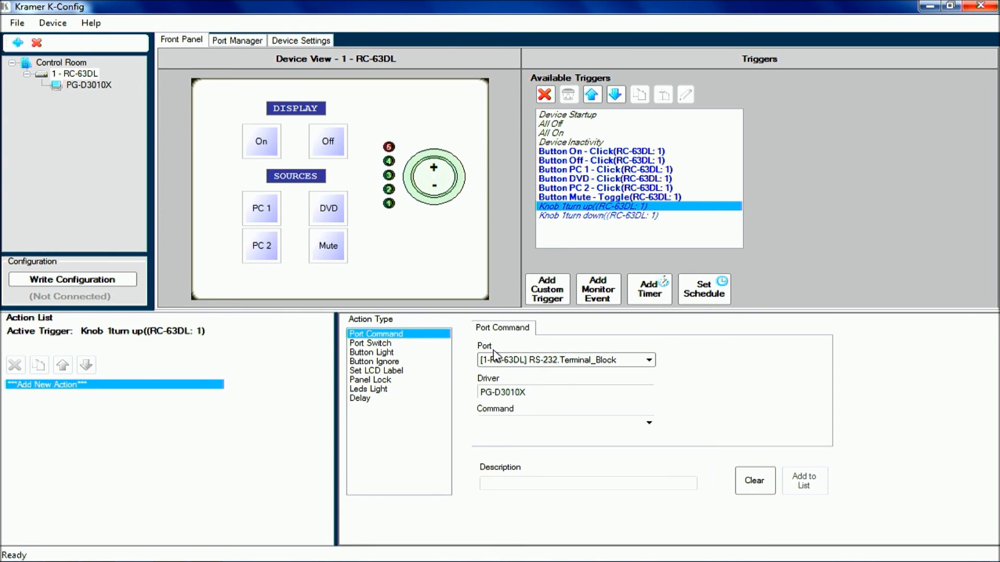
{"action": "left_click", "coordinate": [551, 364]}
{"action": "left_click", "coordinate": [561, 378]}
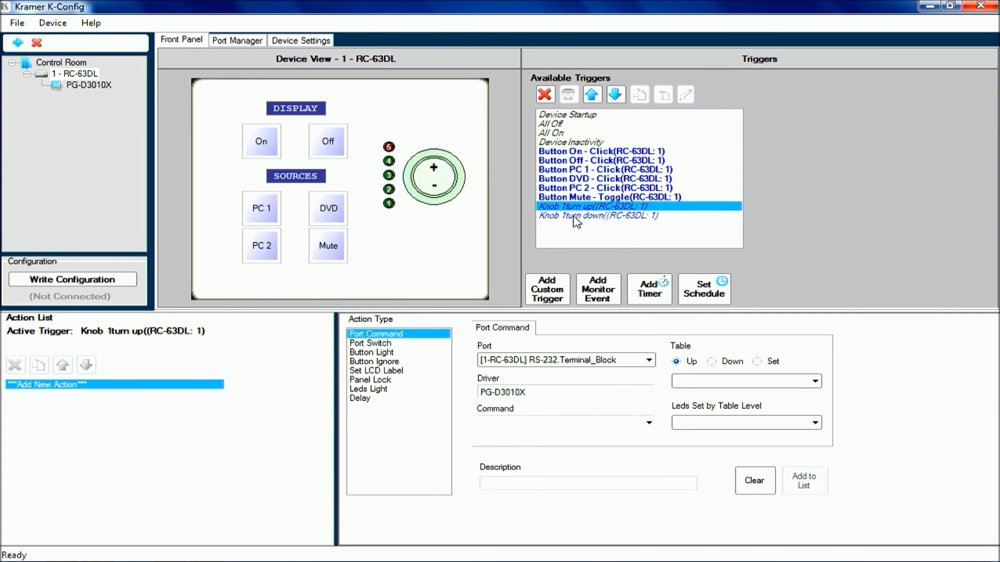
{"action": "left_click", "coordinate": [700, 381]}
{"action": "left_click", "coordinate": [692, 394]}
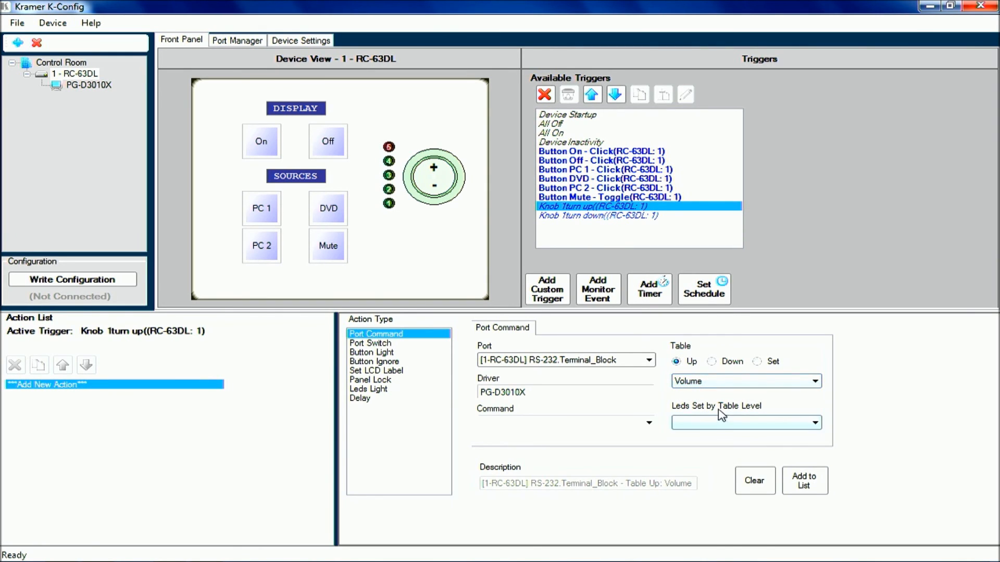
{"action": "left_click", "coordinate": [710, 423]}
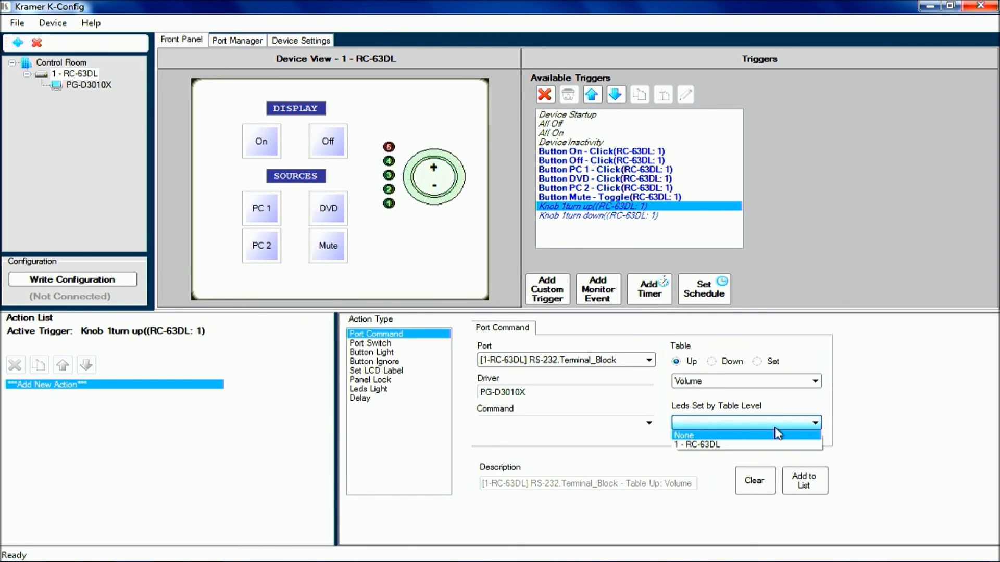
{"action": "left_click", "coordinate": [713, 445]}
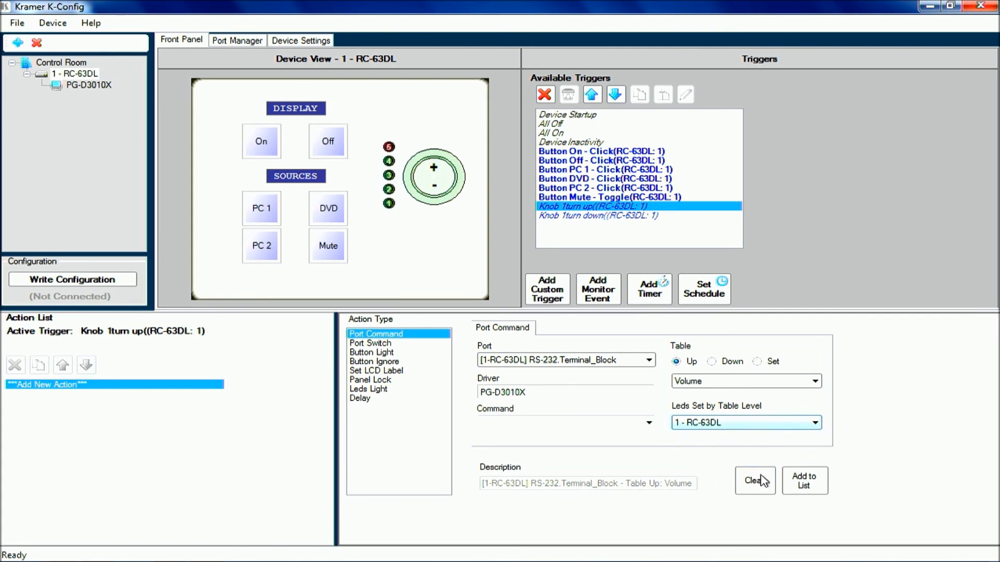
{"action": "left_click", "coordinate": [804, 486]}
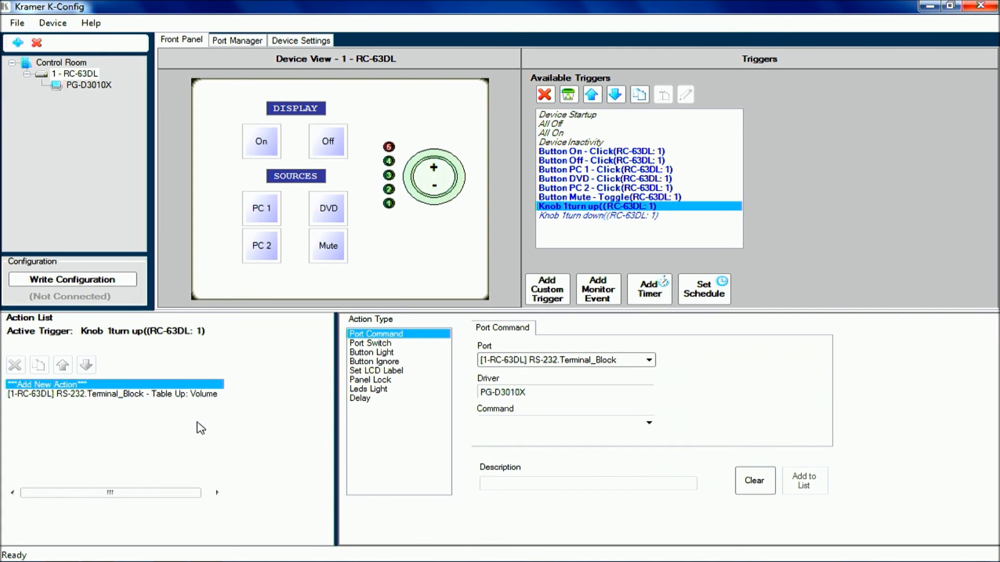
- Add a Volume Table Down port command on the RS-232 terminal block to the Knob 1 turn down trigger, with LEDs set by table level on 1 - RC-63DL
{"action": "left_click", "coordinate": [587, 216]}
{"action": "left_click", "coordinate": [556, 360]}
{"action": "left_click", "coordinate": [558, 371]}
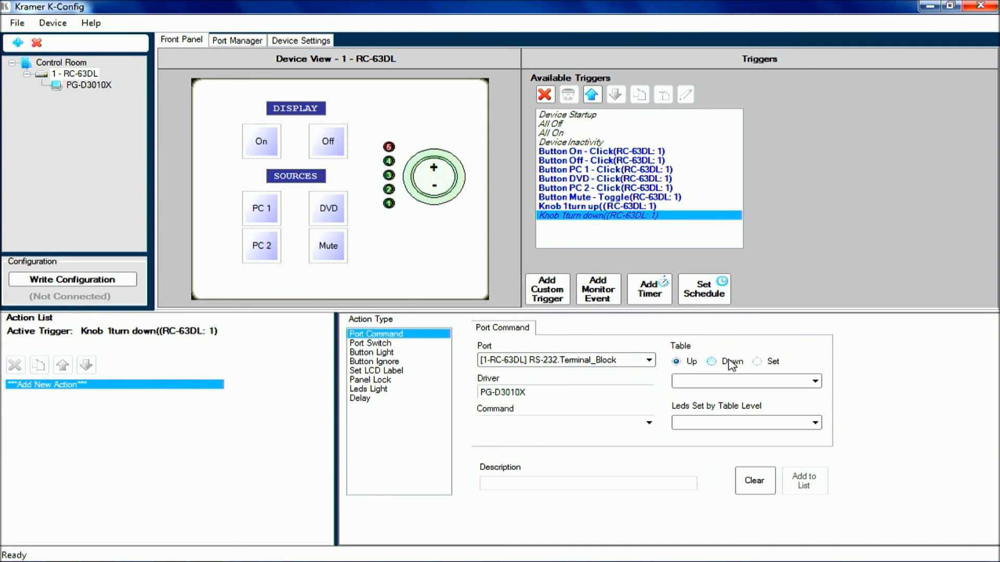
{"action": "left_click", "coordinate": [711, 361]}
{"action": "left_click", "coordinate": [711, 381]}
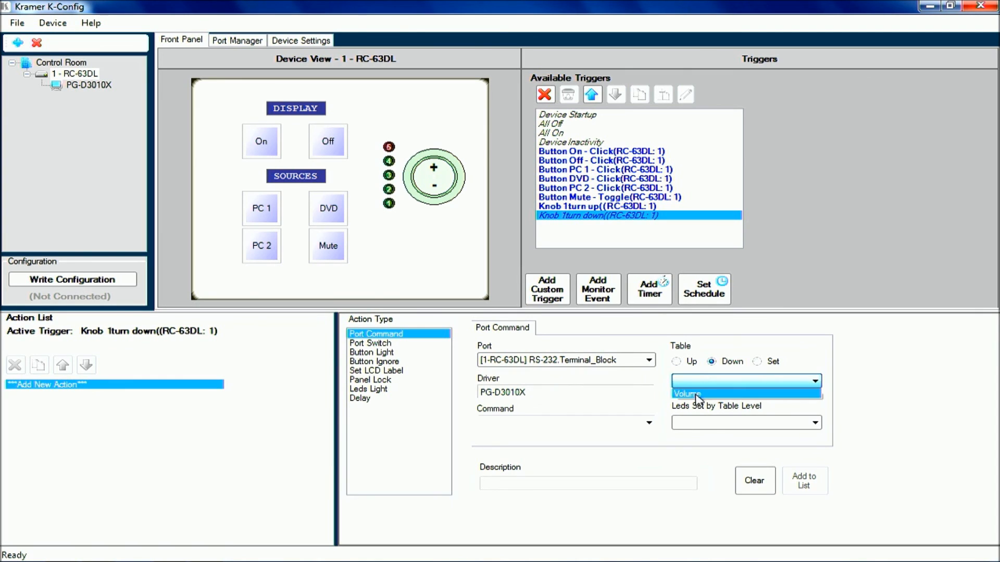
{"action": "left_click", "coordinate": [697, 397]}
{"action": "left_click", "coordinate": [720, 425]}
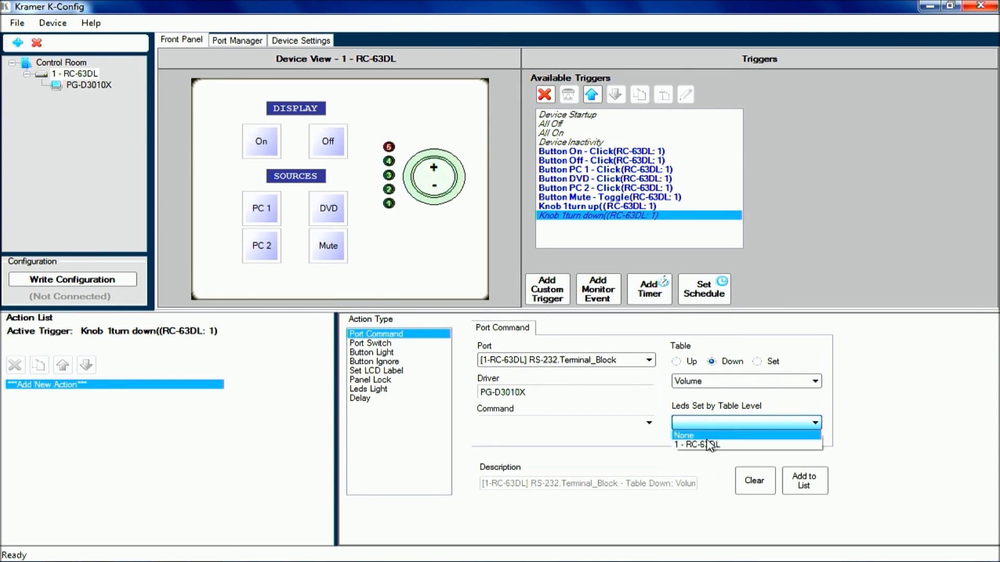
{"action": "left_click", "coordinate": [726, 445]}
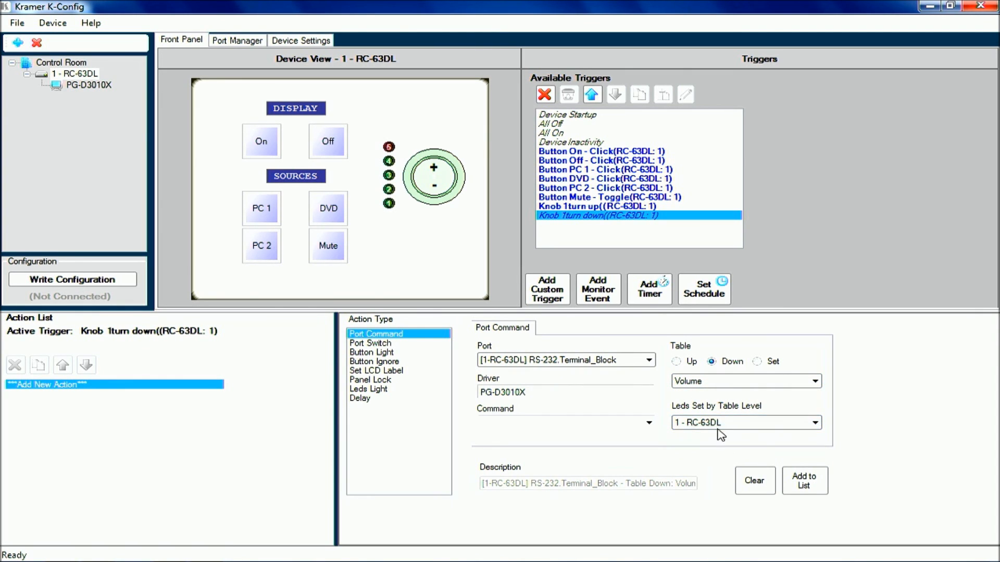
{"action": "left_click", "coordinate": [803, 483]}
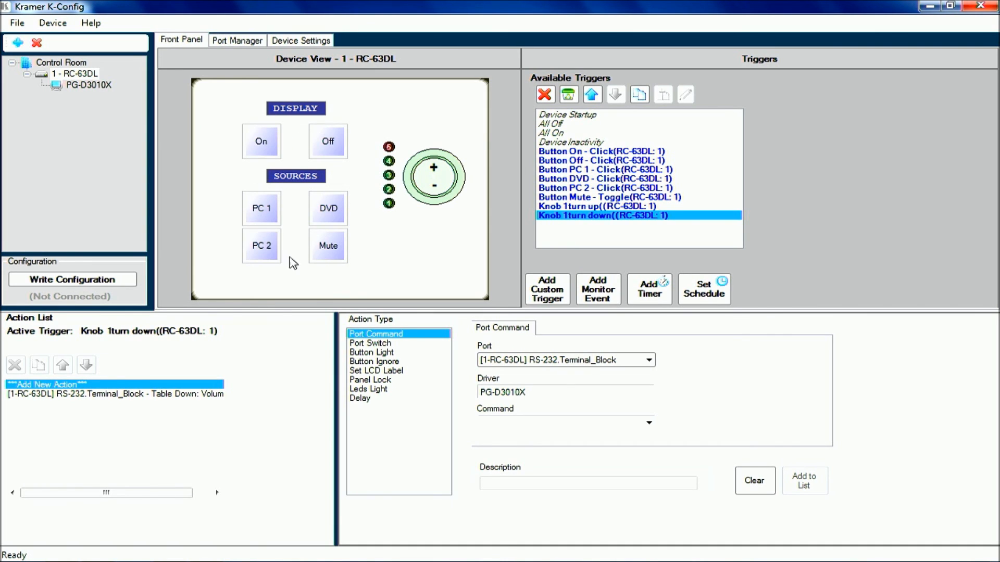
- Copy all actions of the Button Off - Click trigger into the Device Startup trigger
{"action": "left_click", "coordinate": [580, 116]}
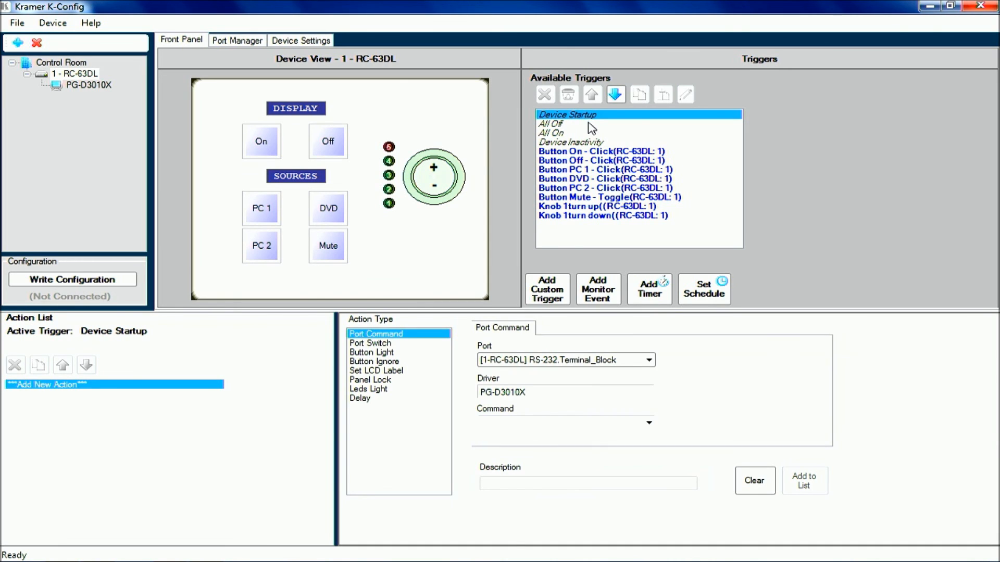
{"action": "left_click", "coordinate": [603, 165]}
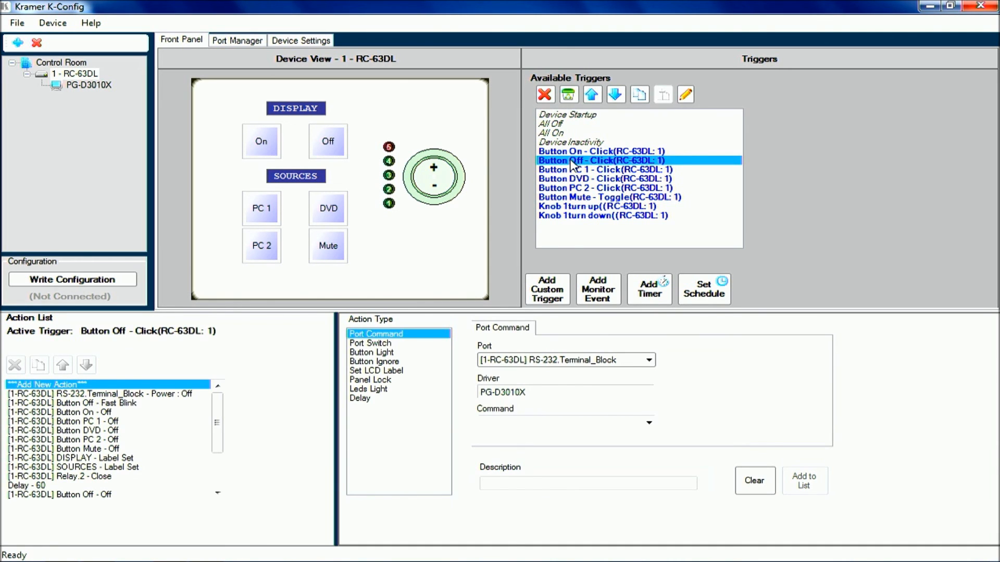
{"action": "left_click", "coordinate": [639, 94]}
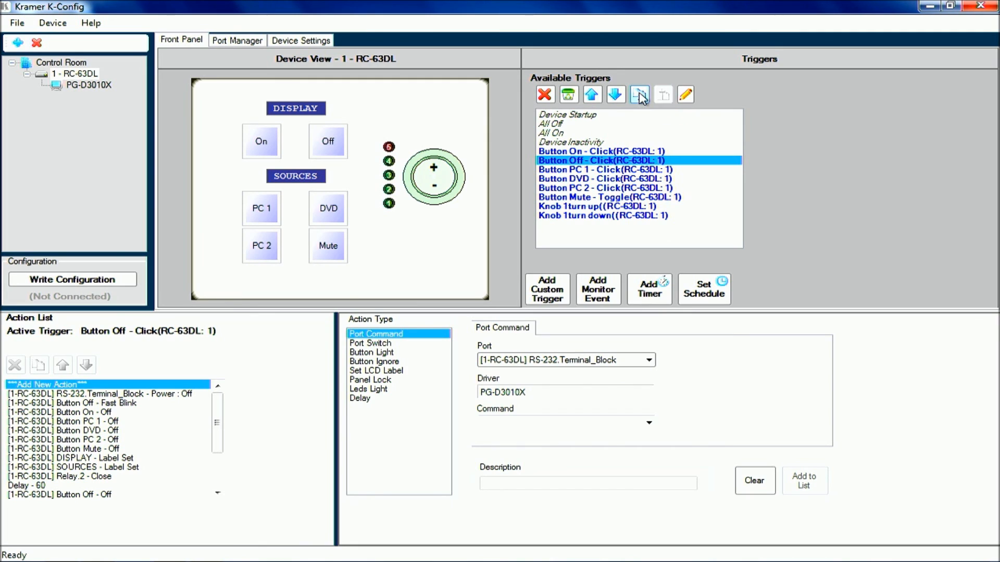
{"action": "left_click", "coordinate": [595, 115]}
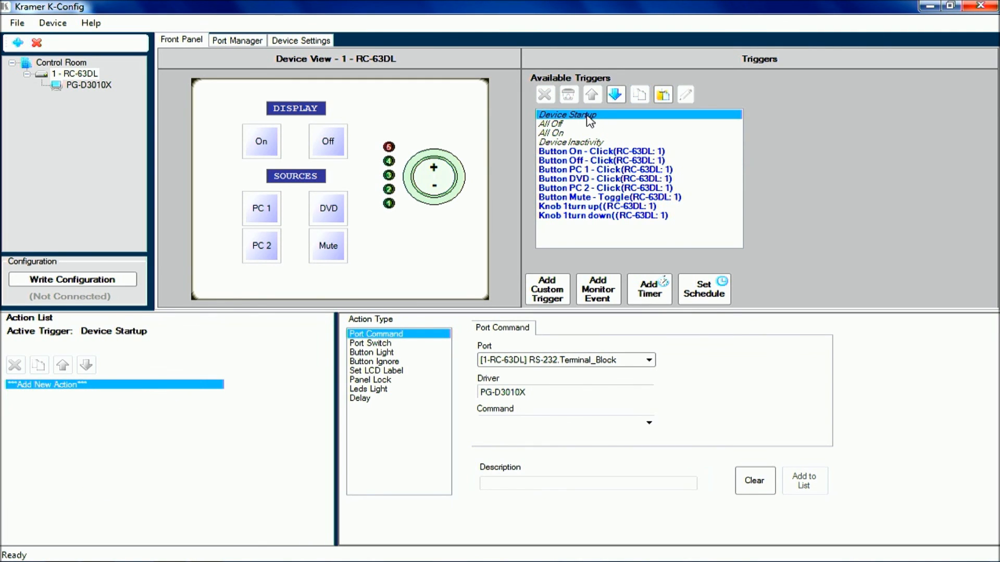
{"action": "left_click", "coordinate": [661, 95]}
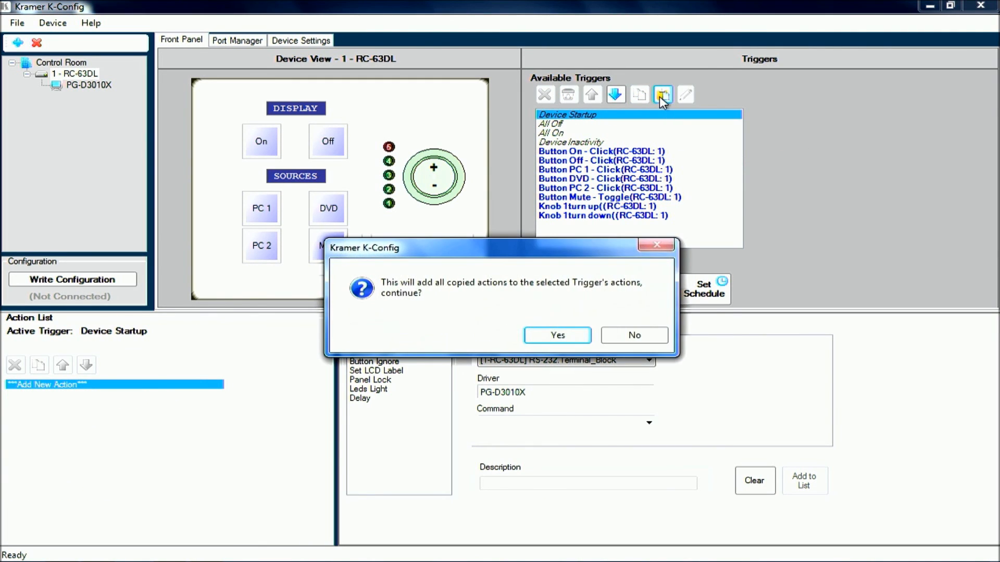
{"action": "left_click", "coordinate": [558, 335]}
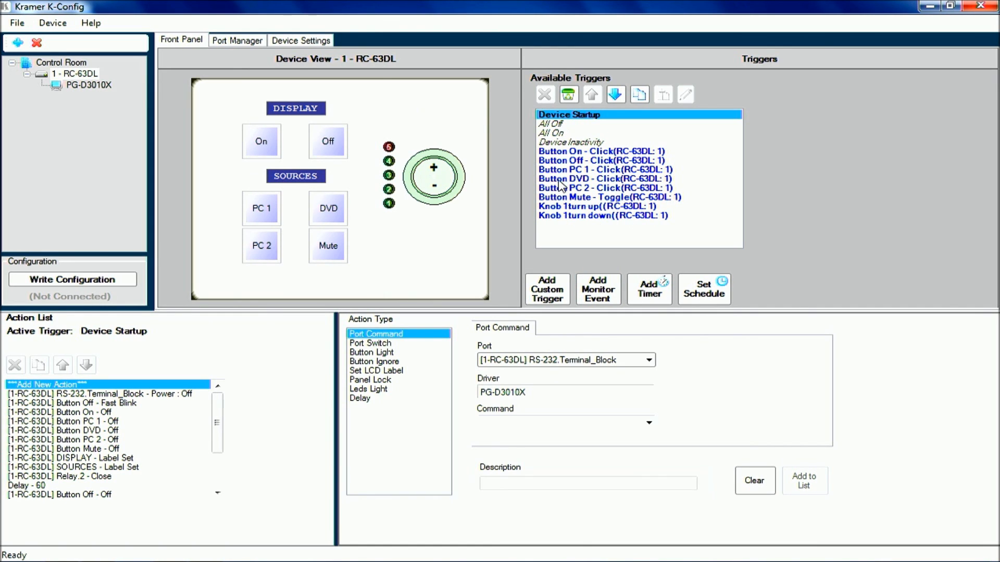
- Try to connect to the device using the USB connection method
{"action": "left_click", "coordinate": [50, 24]}
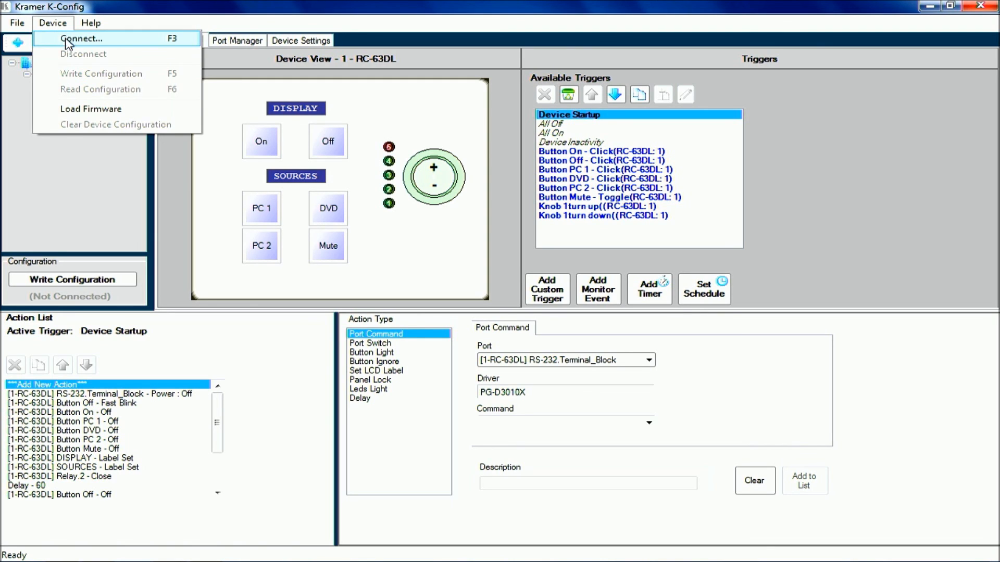
{"action": "left_click", "coordinate": [67, 39]}
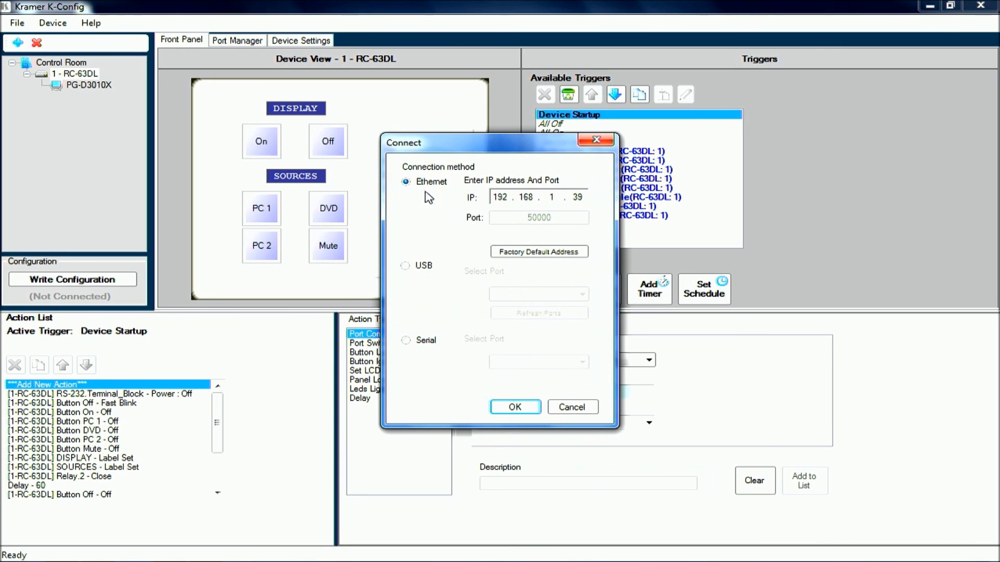
{"action": "left_click", "coordinate": [414, 269]}
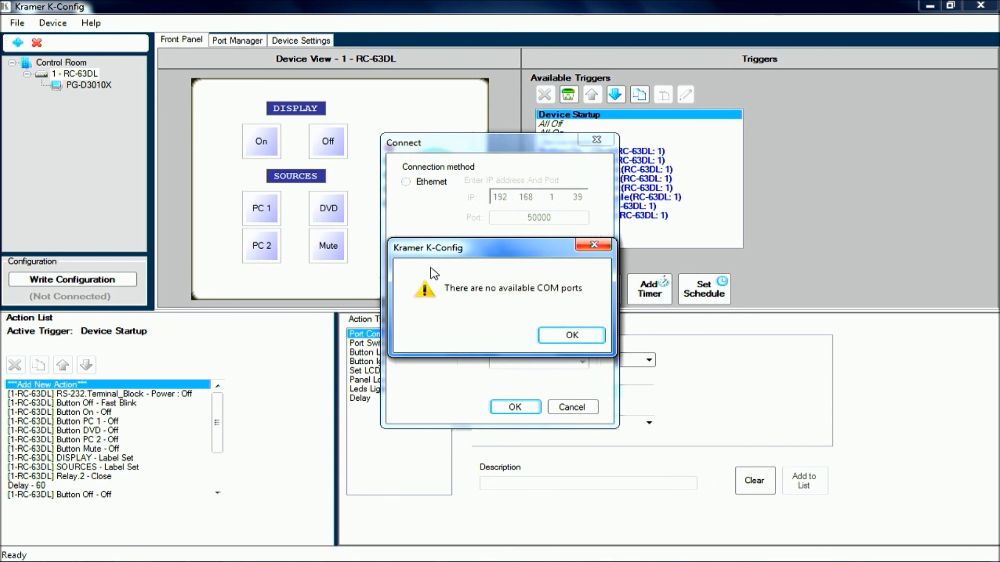
{"action": "left_click", "coordinate": [571, 334]}
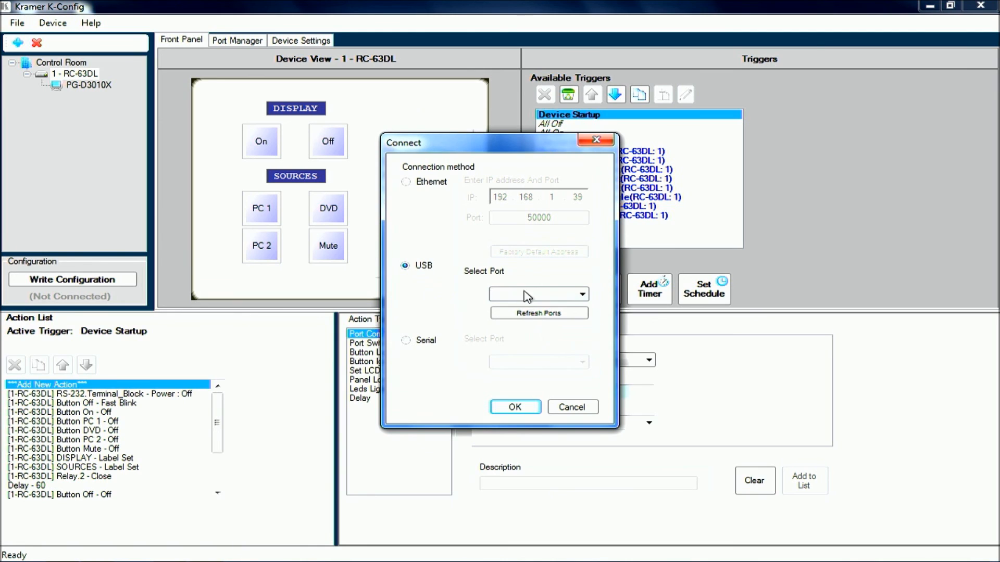
{"action": "left_click", "coordinate": [576, 407]}
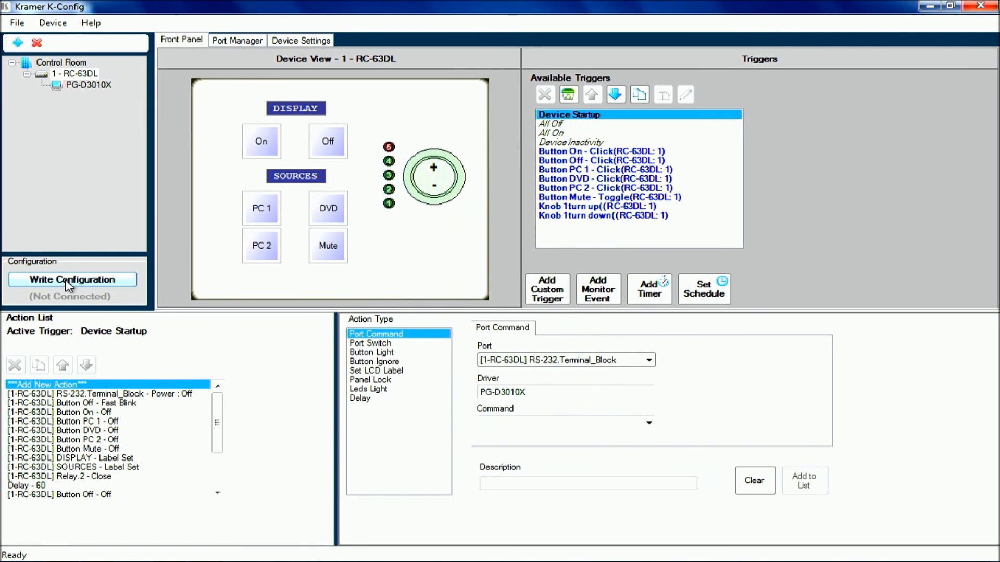